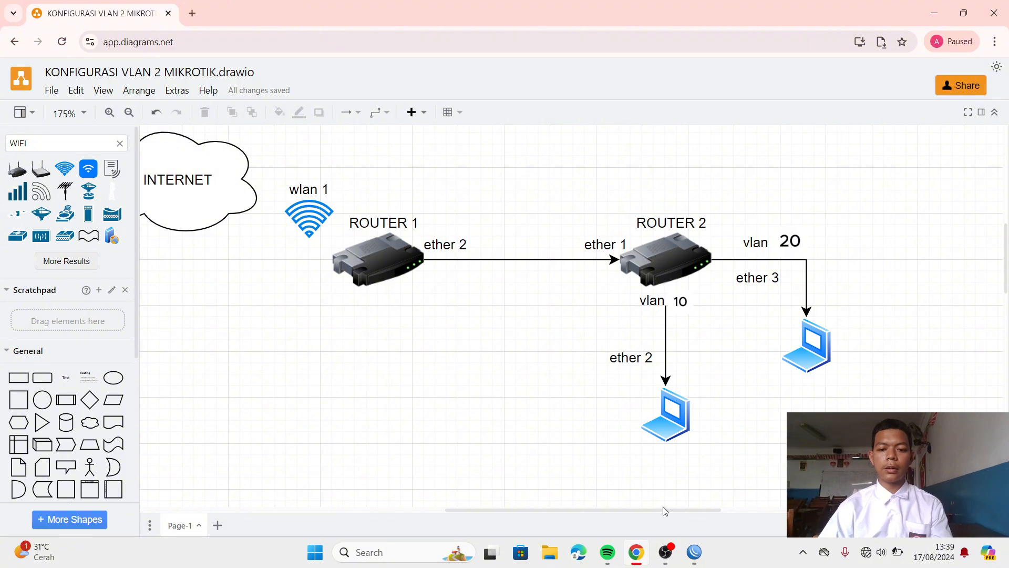
- Switch from the network diagram to WinBox and connect to the discovered RB941-2nD MikroTik router as admin
left_click_drag(665, 509, 654, 518)
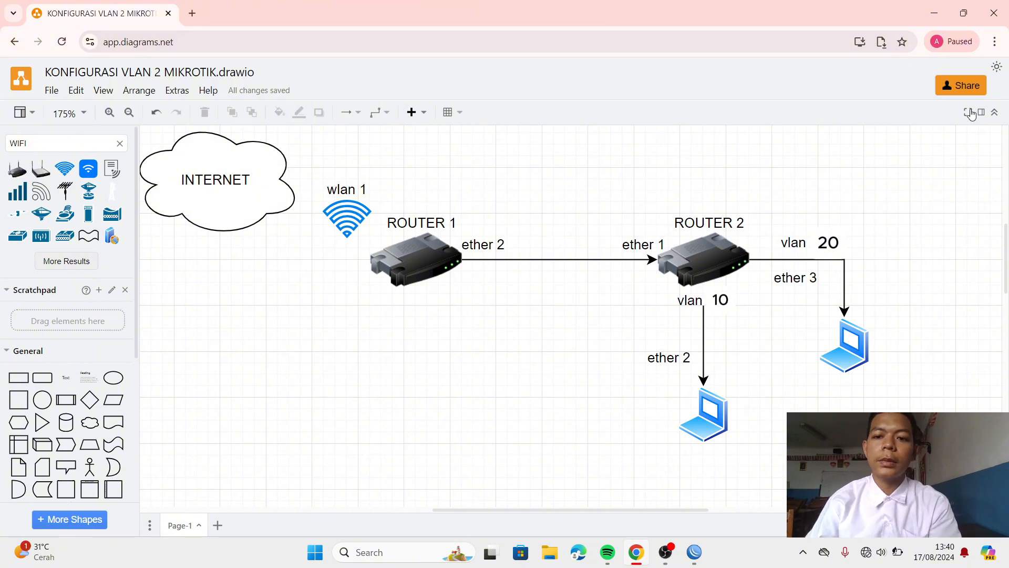
left_click(935, 17)
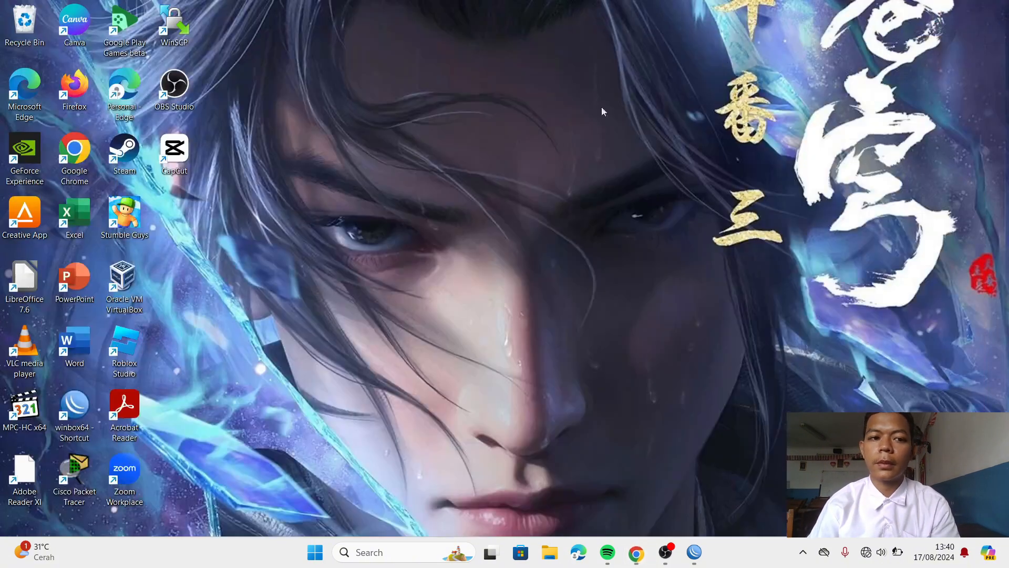
left_click(696, 548)
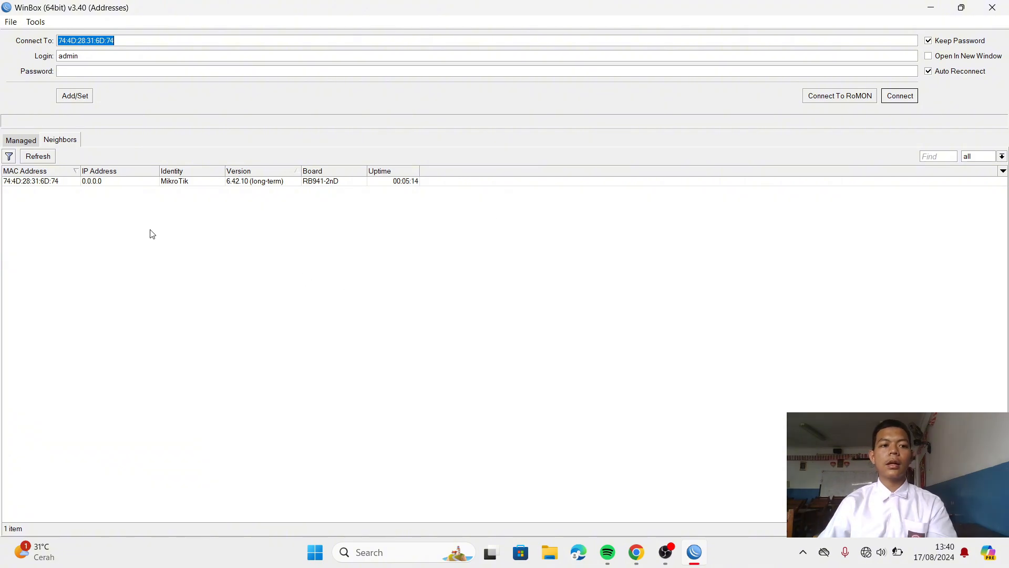
left_click(35, 181)
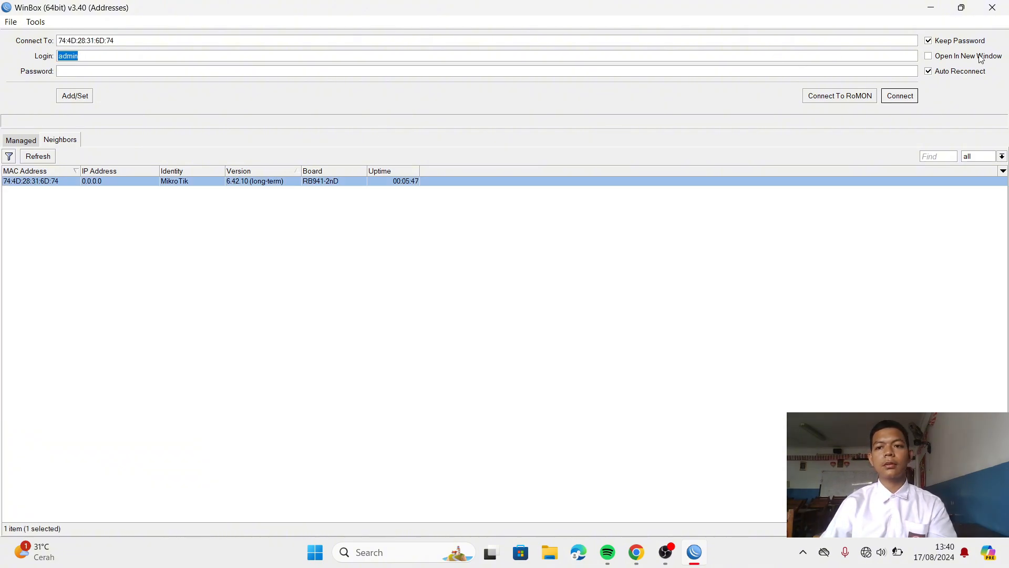
left_click(900, 96)
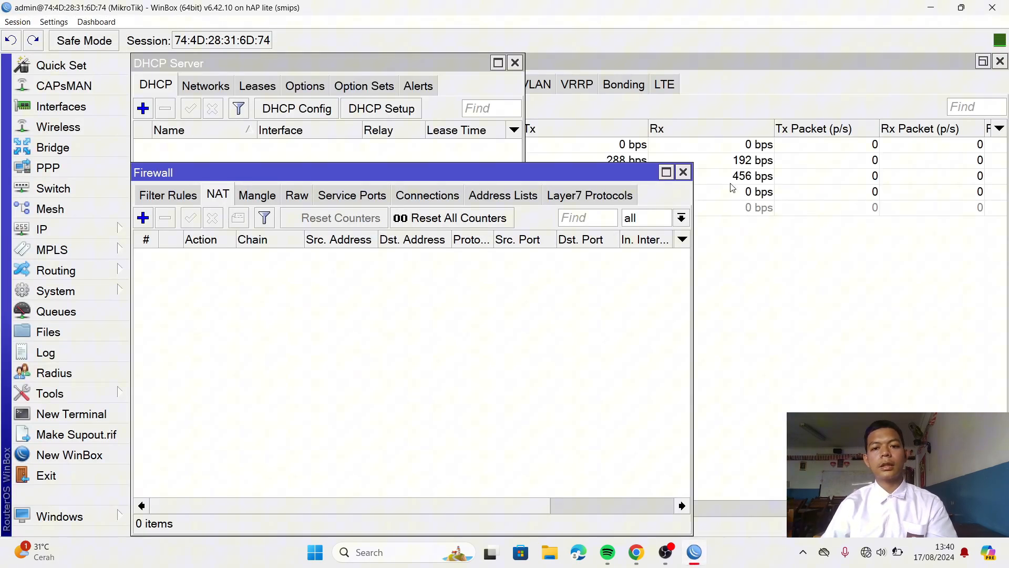
- Close the leftover Firewall, DHCP Server, Interface List and Wireless Tables windows
left_click(683, 173)
left_click(515, 62)
left_click(1000, 62)
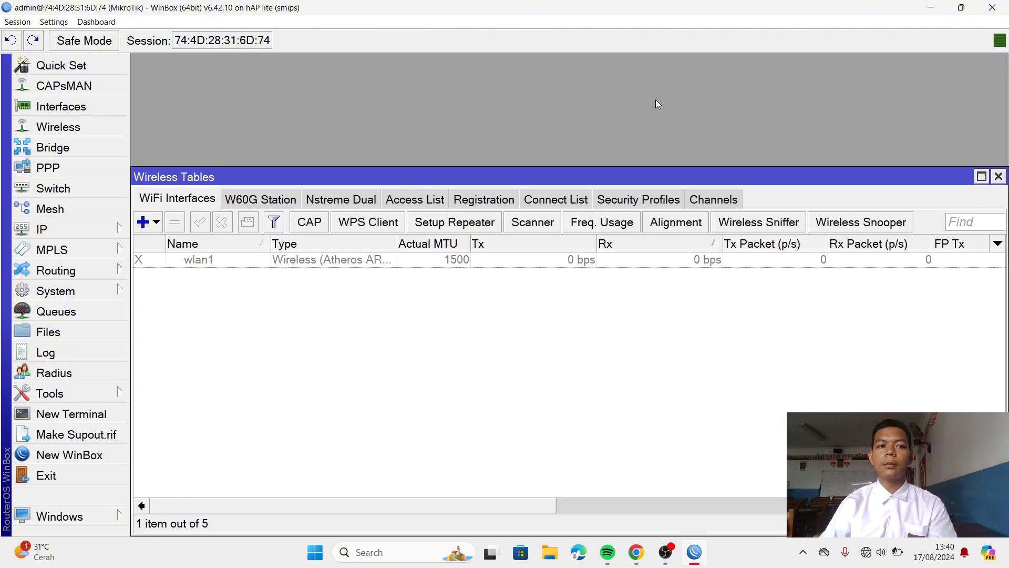
left_click(998, 176)
- Disable the ether1 interface in the router's interface list
left_click(58, 104)
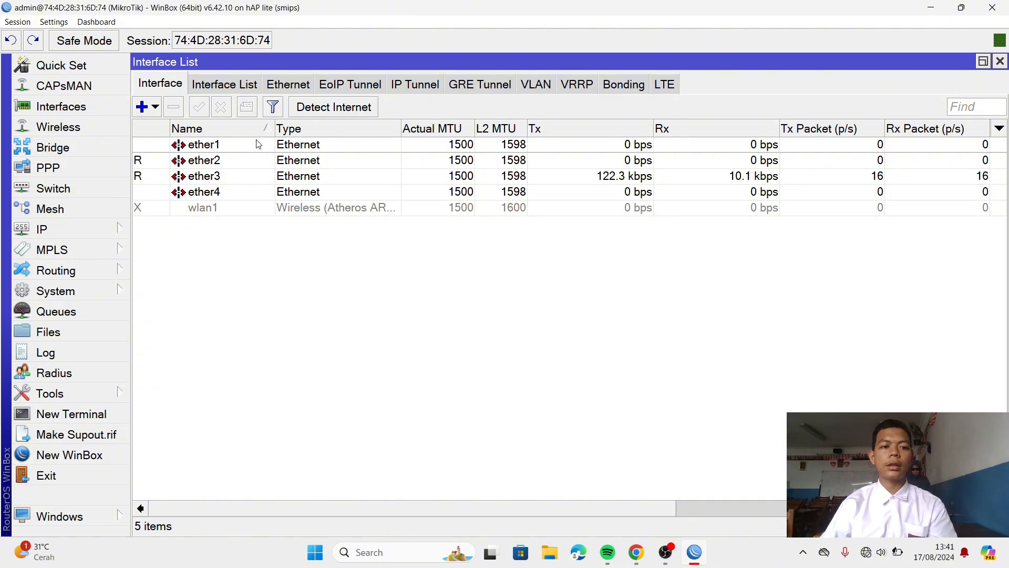
left_click(218, 146)
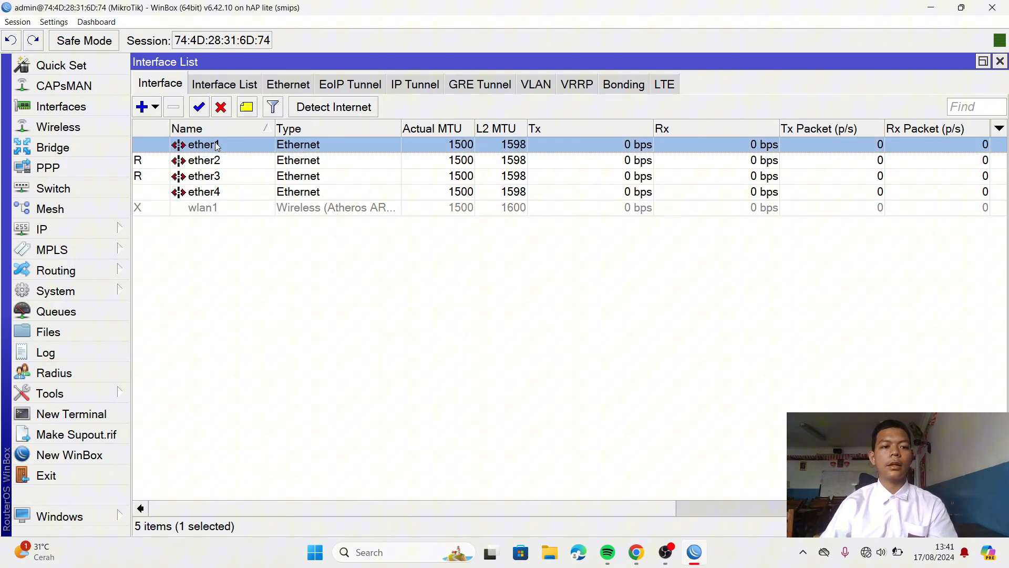
left_click(221, 109)
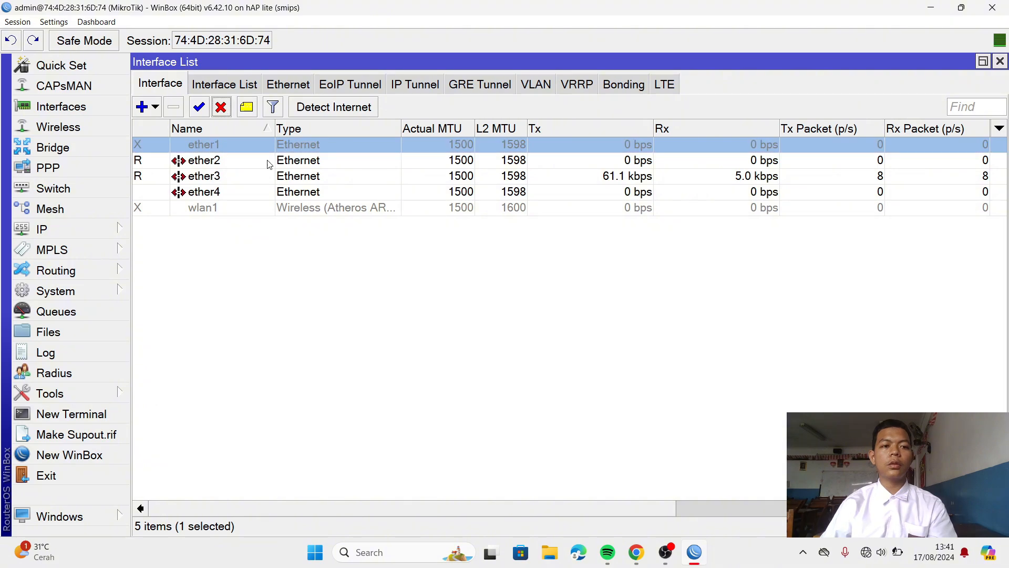
- Rename the ether2 interface as ether2-vlan and apply the change
left_click(215, 161)
double_click(232, 161)
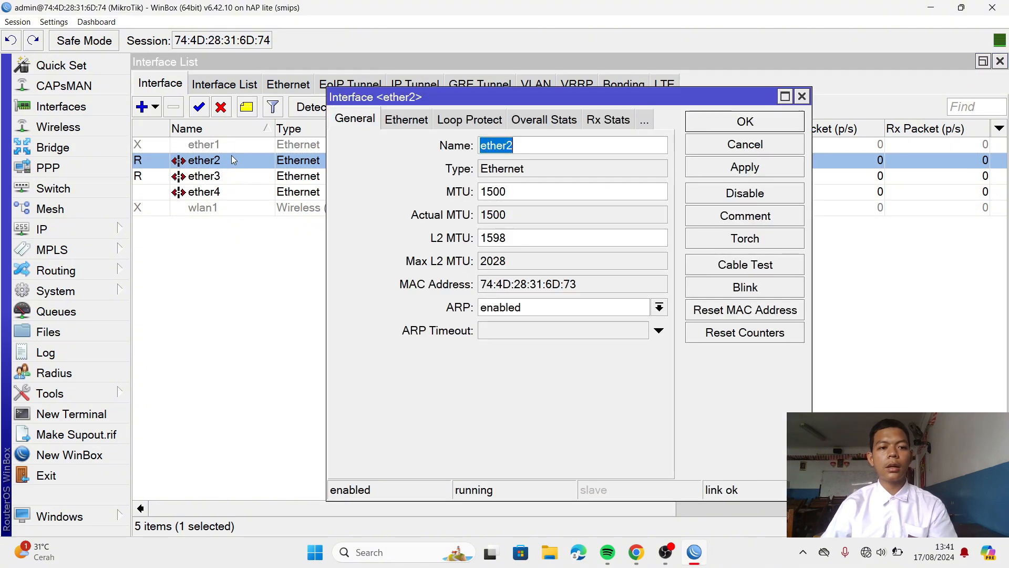
left_click(544, 149)
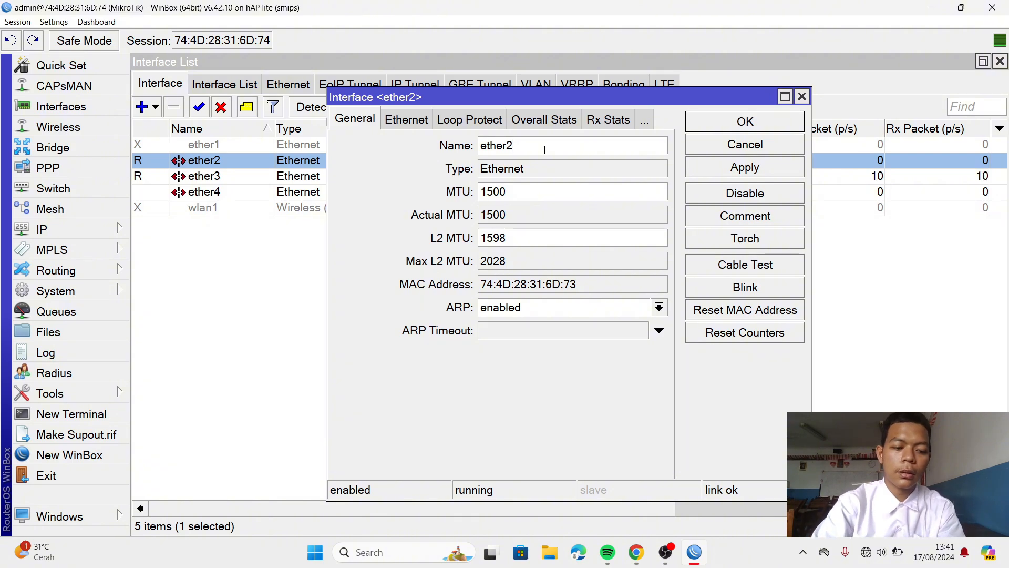
type("-vlan")
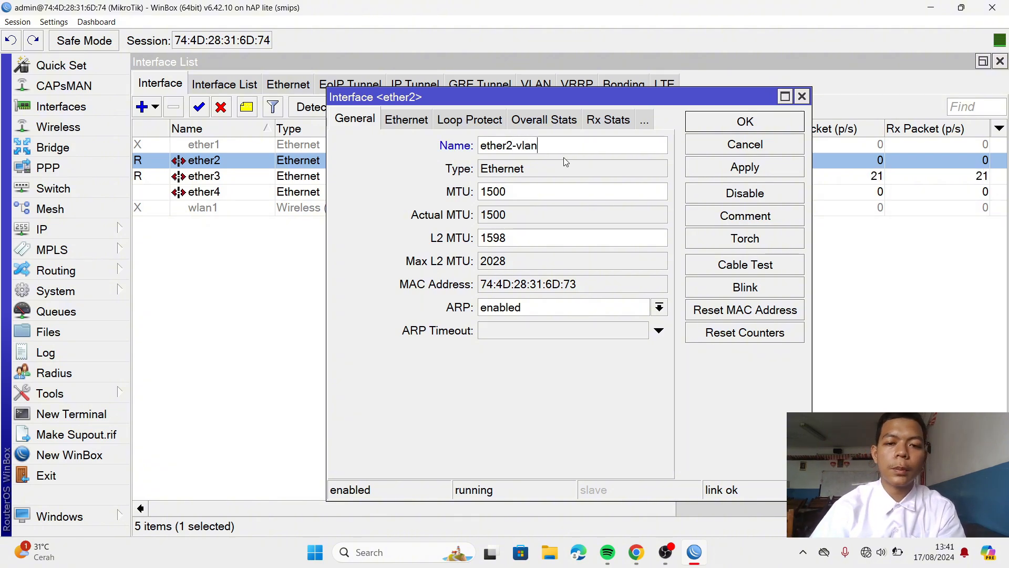
left_click(745, 167)
left_click(745, 121)
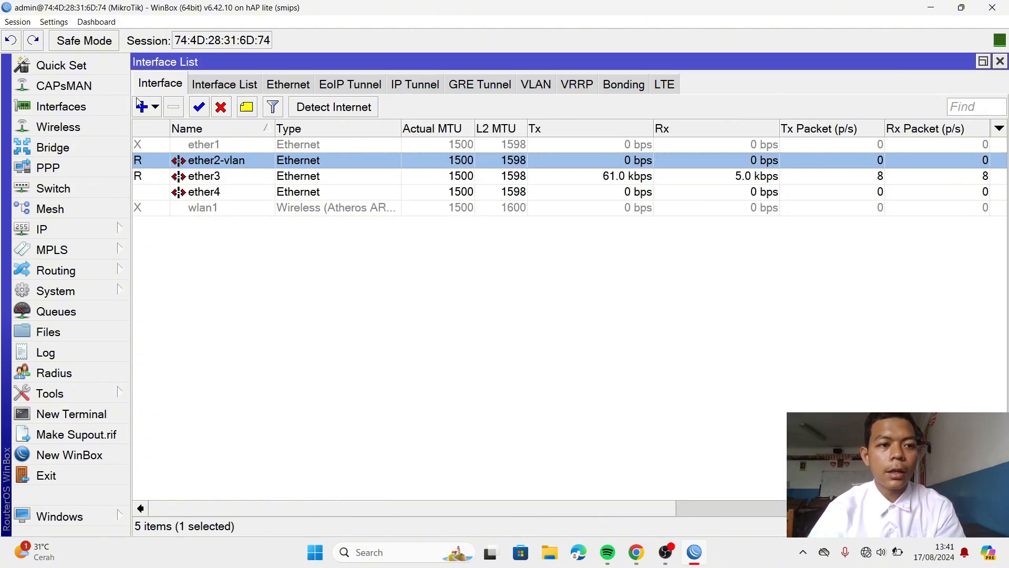
- Add a VLAN interface named vlan10 with VLAN ID 10 on ether2-vlan
left_click(154, 108)
left_click(188, 171)
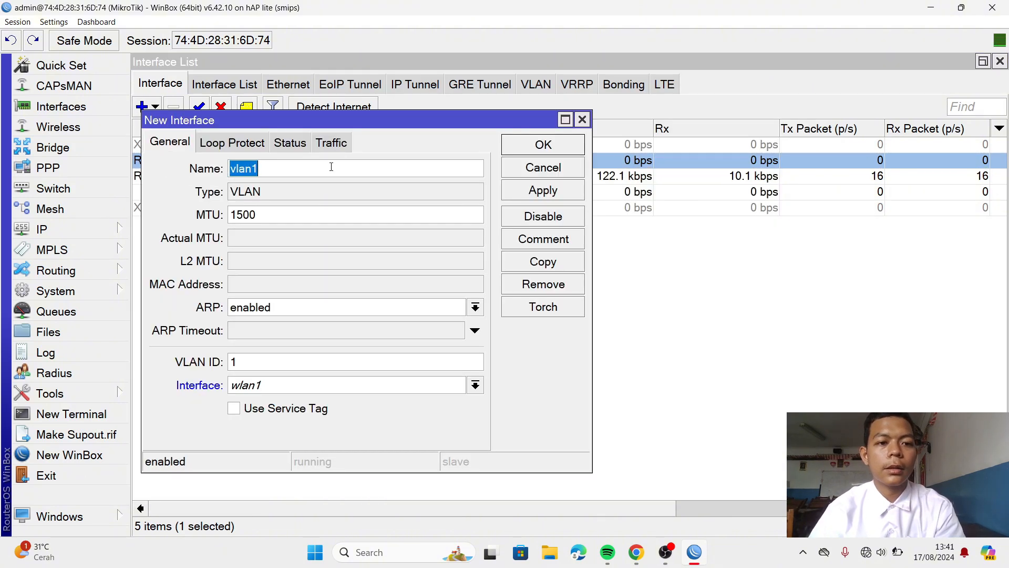
left_click(326, 168)
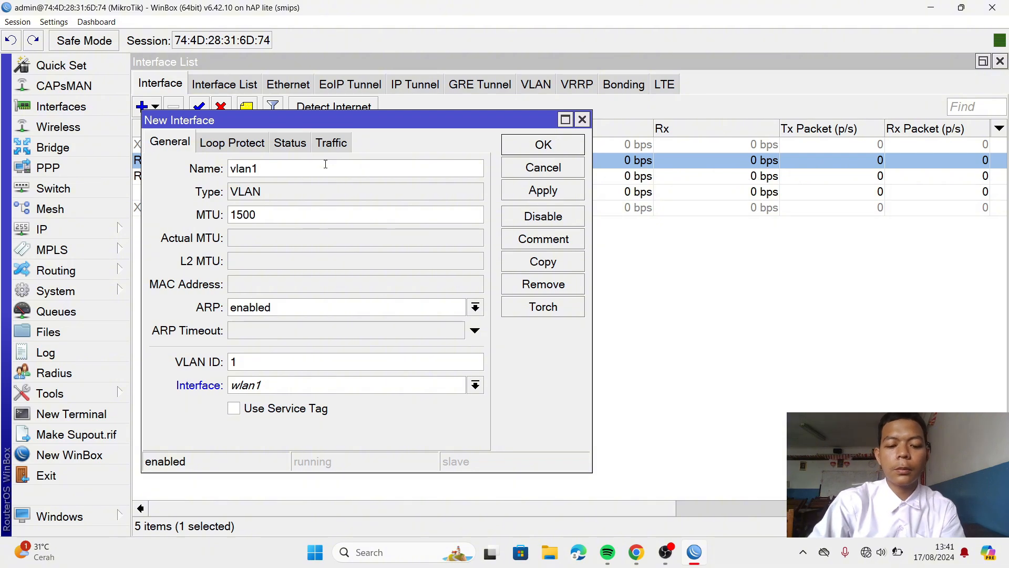
type("0")
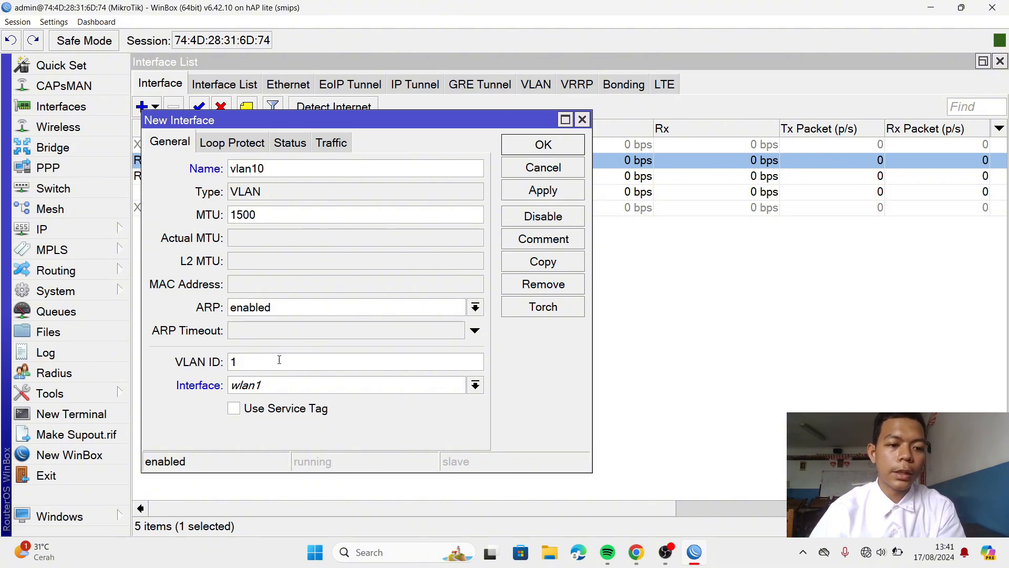
type("0")
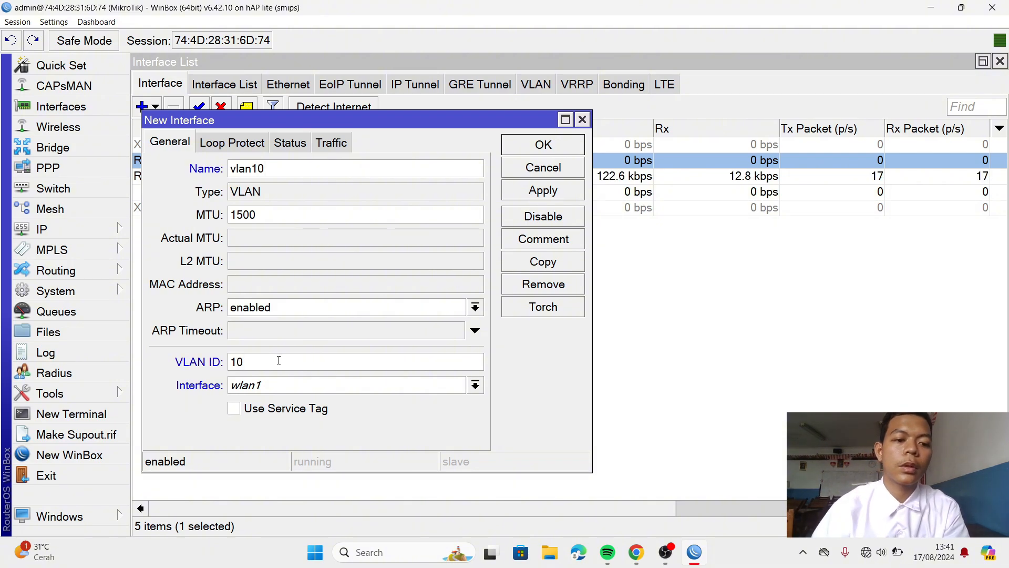
left_click(290, 386)
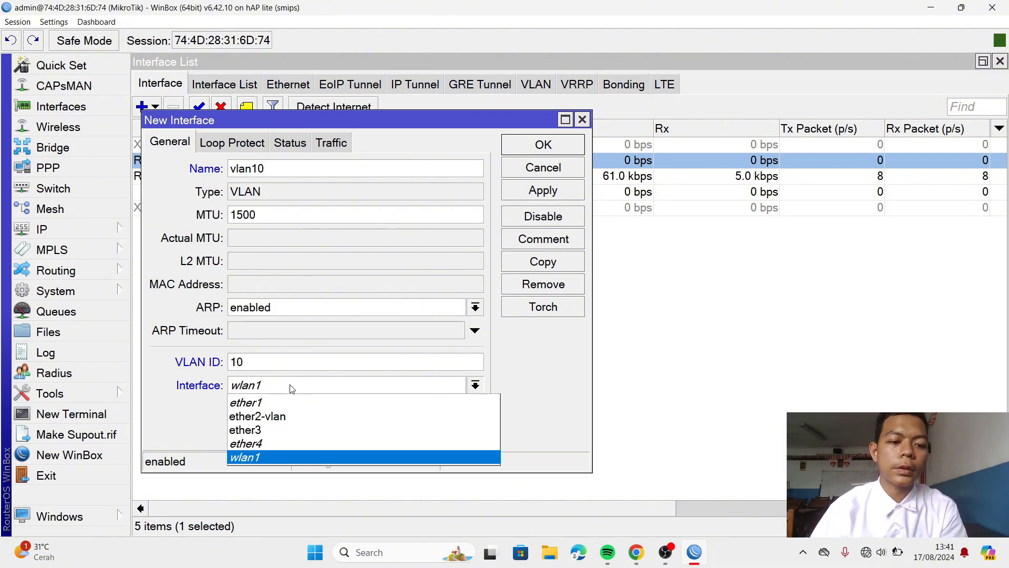
left_click(291, 416)
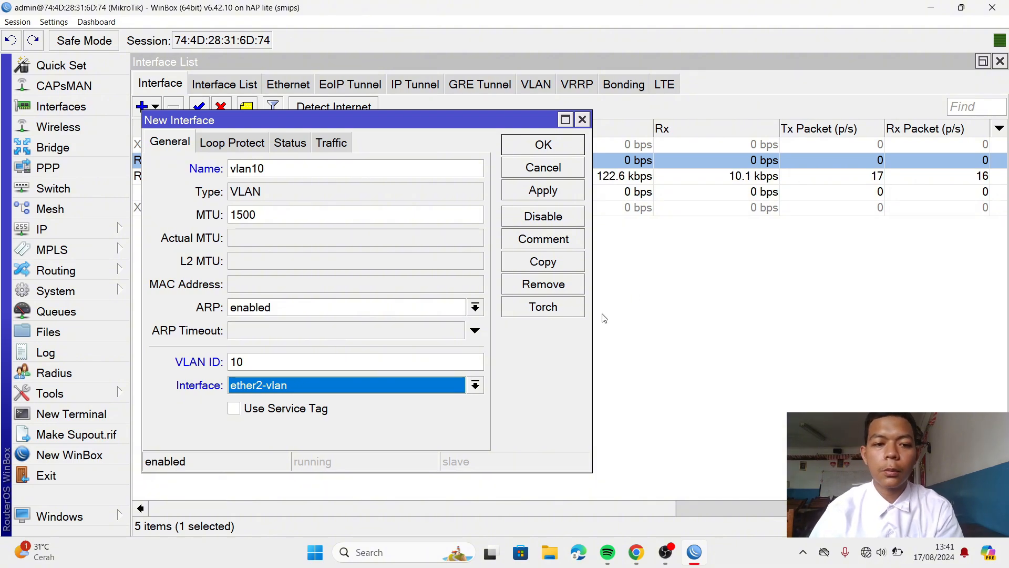
left_click(542, 194)
left_click(543, 143)
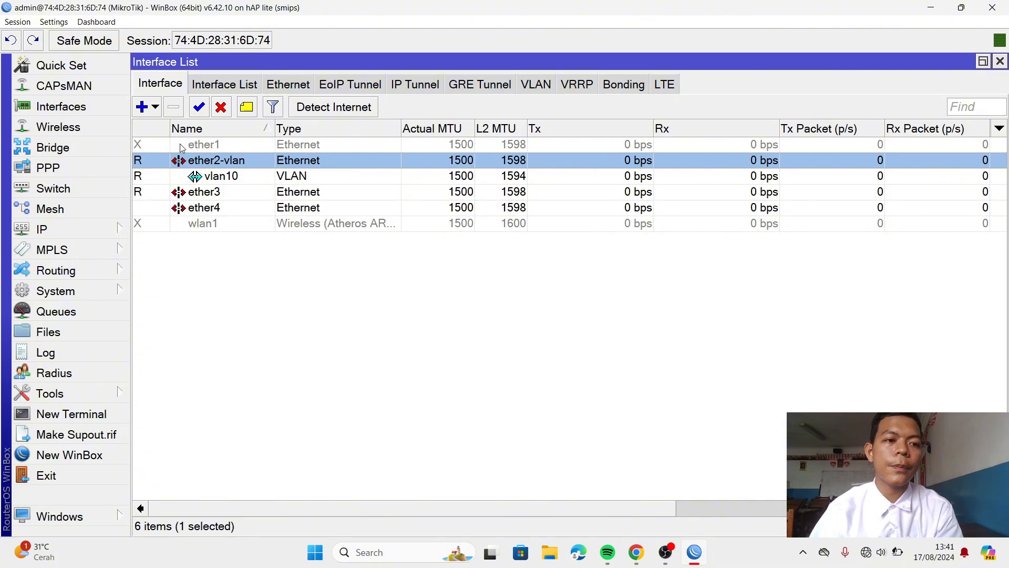
- Add a second VLAN interface named vlan20 with VLAN ID 20 on ether2-vlan
left_click(142, 107)
left_click(199, 164)
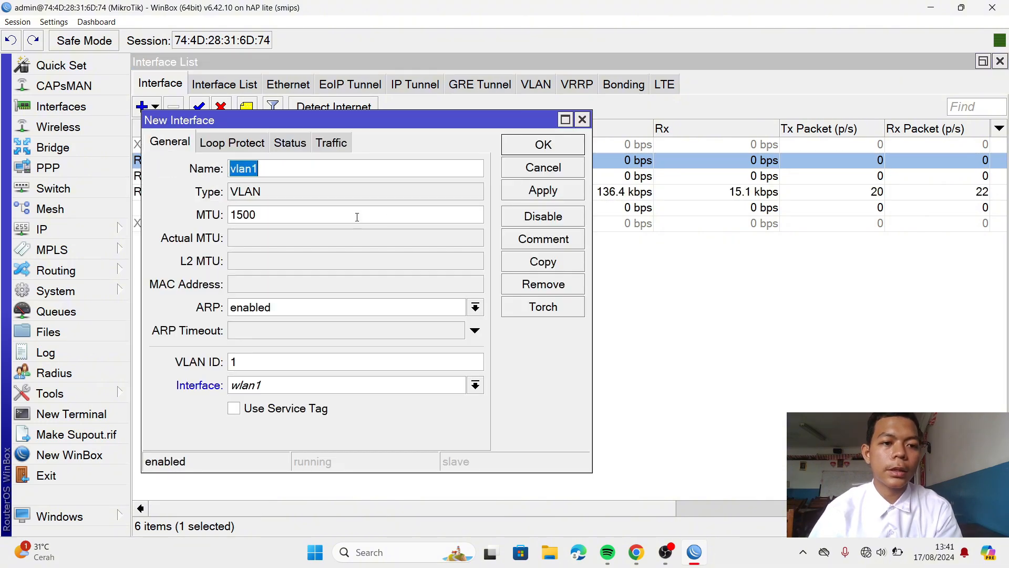
left_click(326, 172)
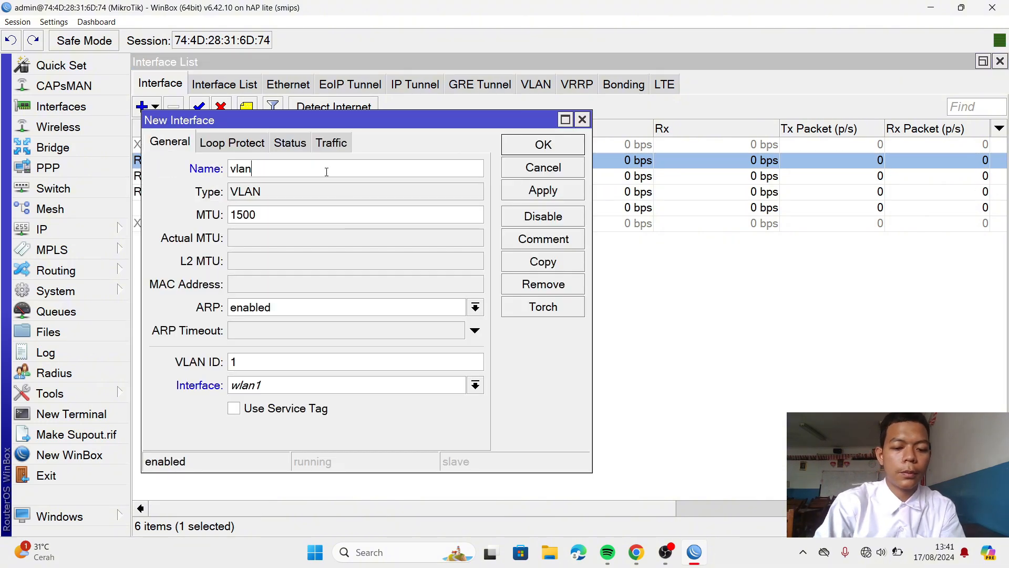
type("20")
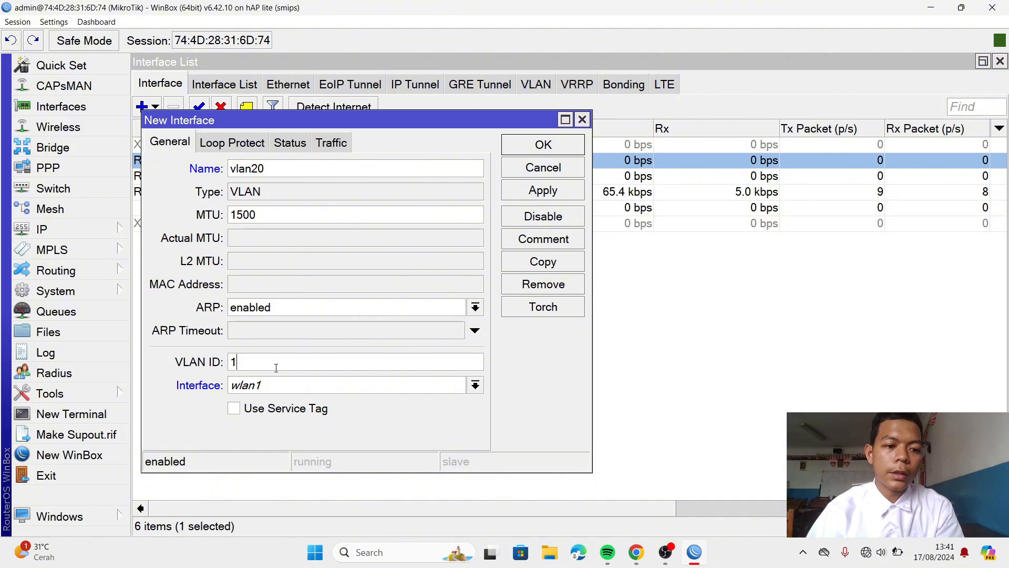
left_click(277, 368)
key("BackSpace")
type("20")
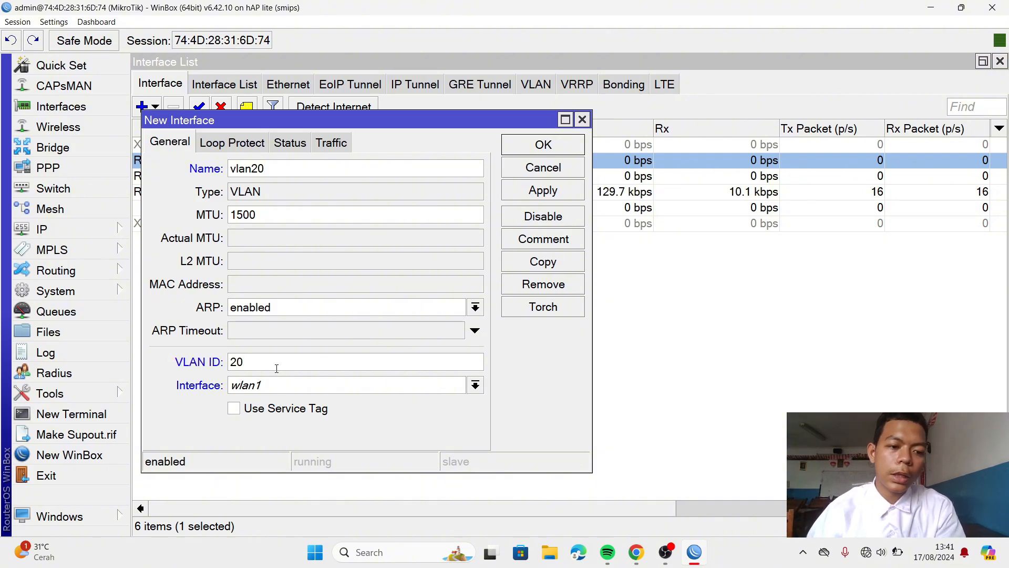
left_click(304, 385)
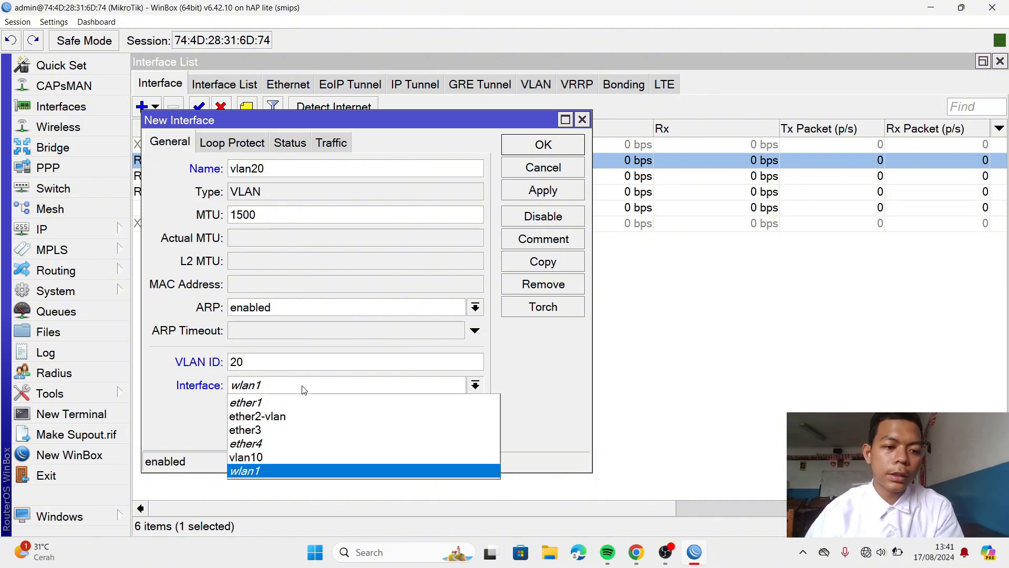
left_click(305, 416)
left_click(538, 193)
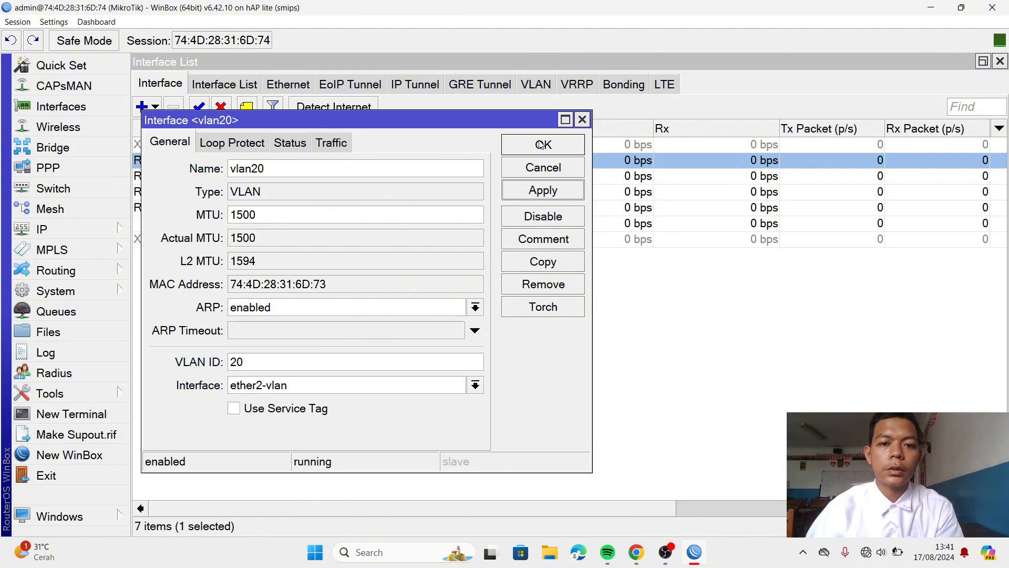
left_click(542, 145)
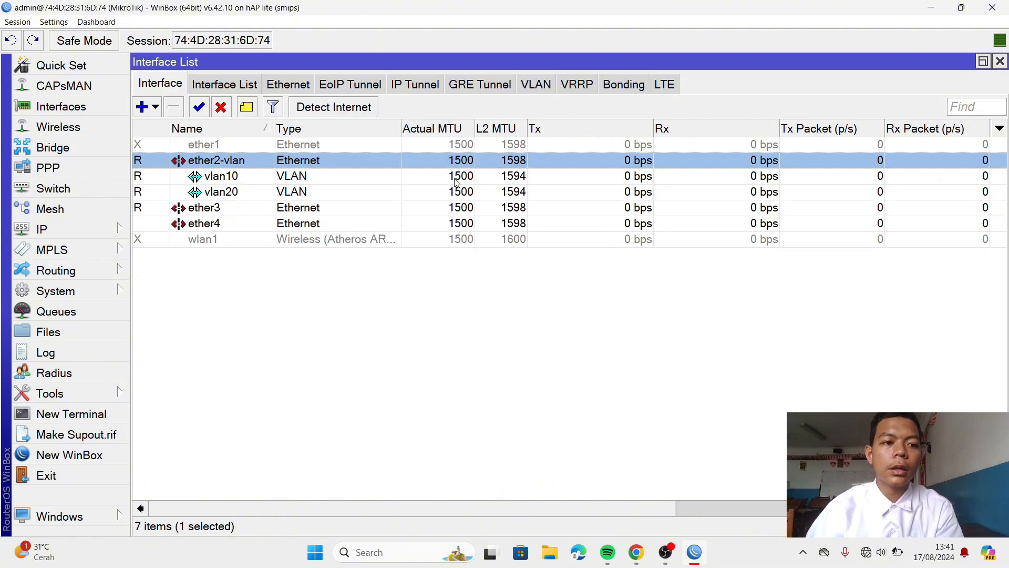
- Enable the wlan1 interface and set its wireless band to 2GHz-B/G/N in station mode
left_click(214, 242)
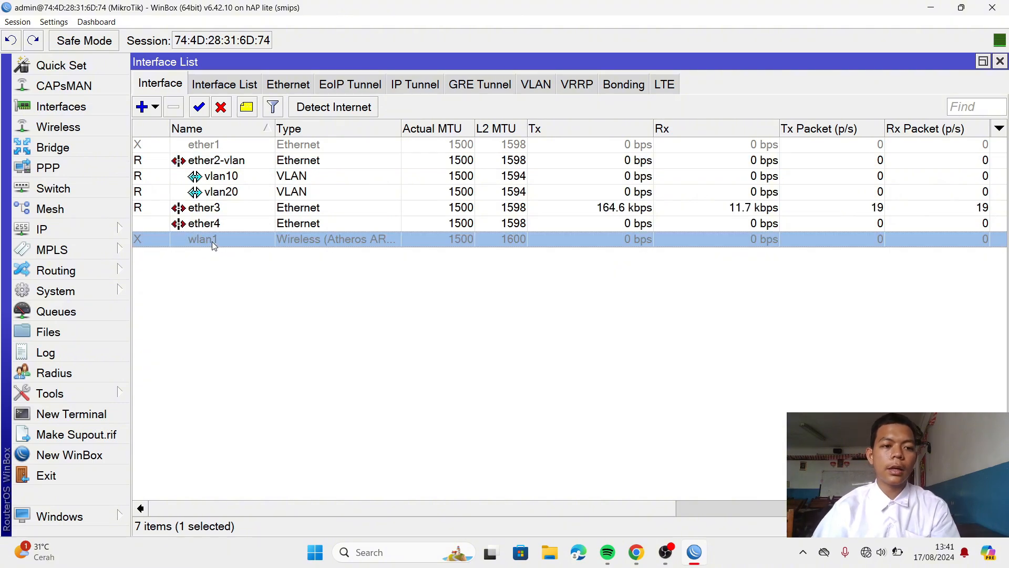
left_click(199, 107)
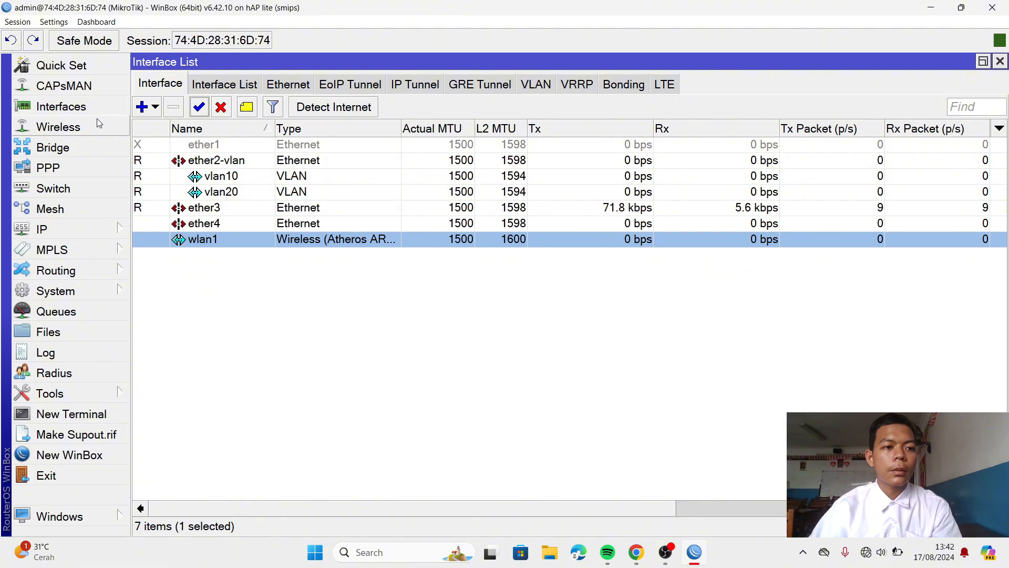
left_click(74, 128)
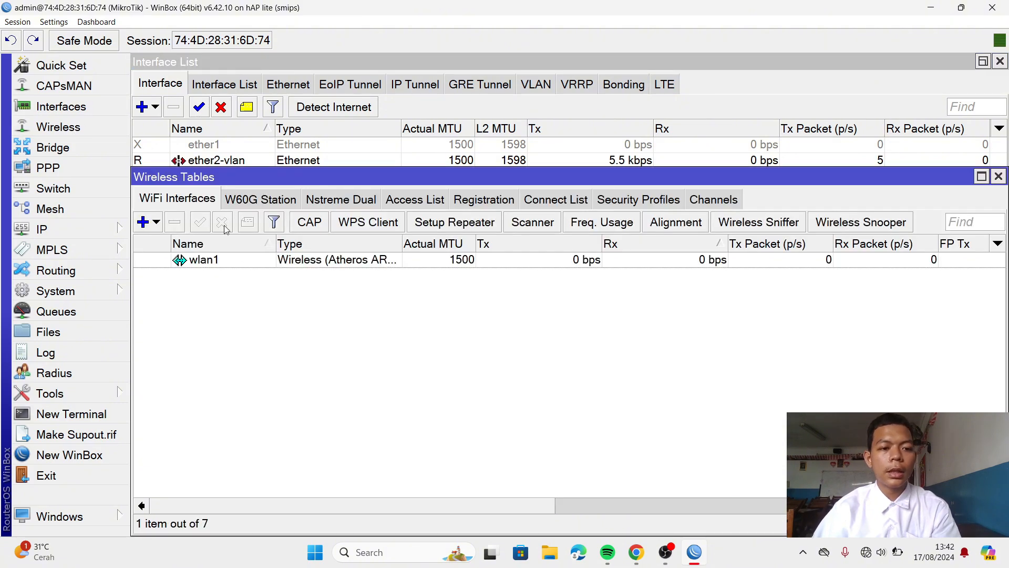
left_click_drag(254, 178, 252, 93)
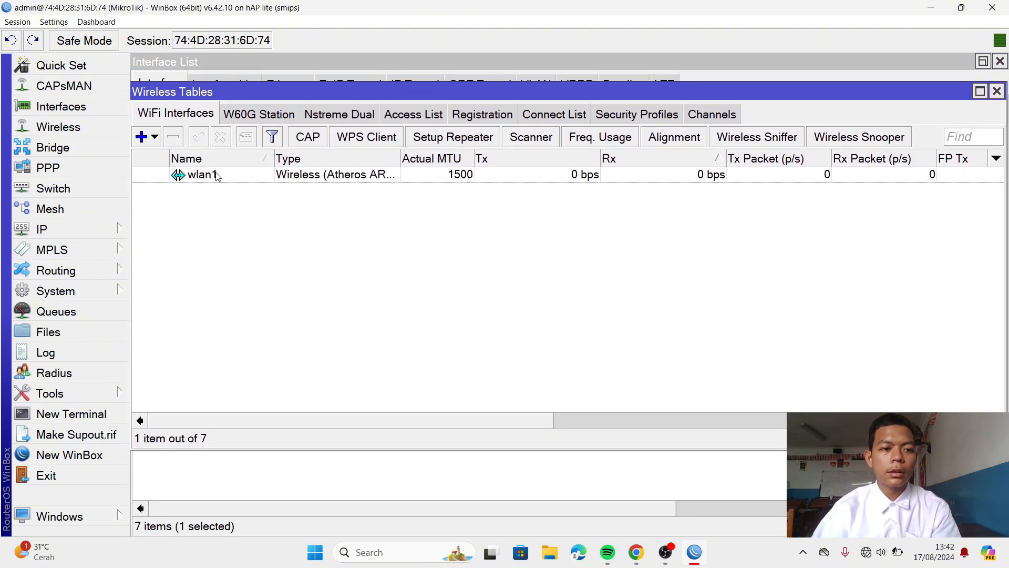
double_click(215, 175)
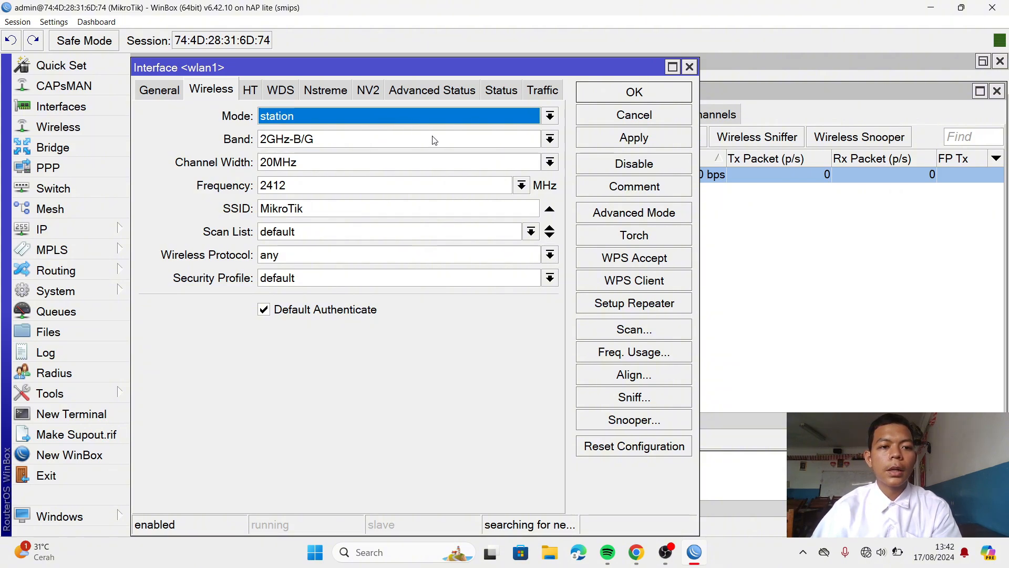
left_click(434, 140)
left_click(431, 205)
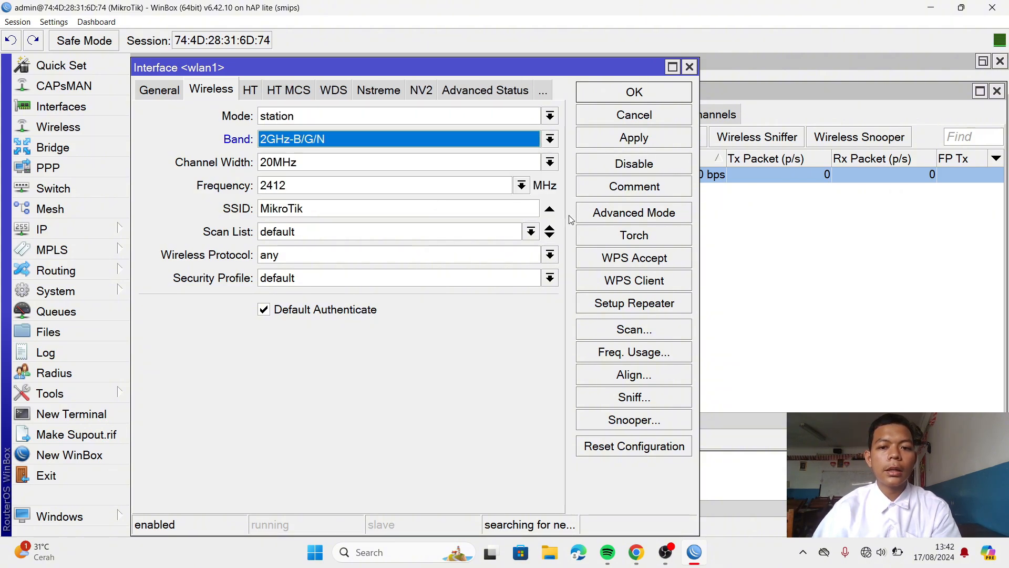
- Scan for wireless networks on wlan1, connect to the Seveighty access point, and confirm the interface settings
left_click(636, 330)
left_click(555, 100)
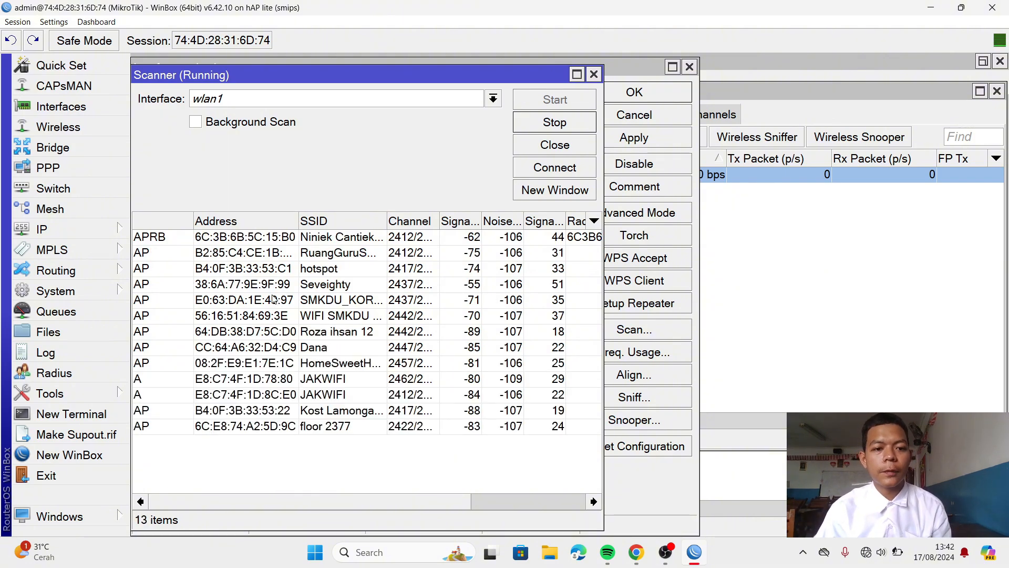
left_click(270, 290)
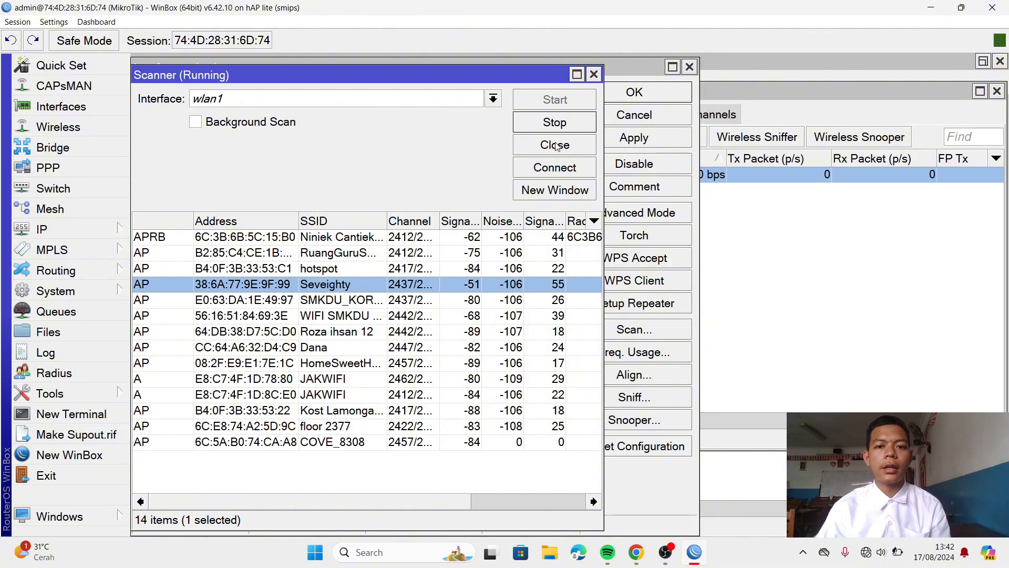
left_click(560, 168)
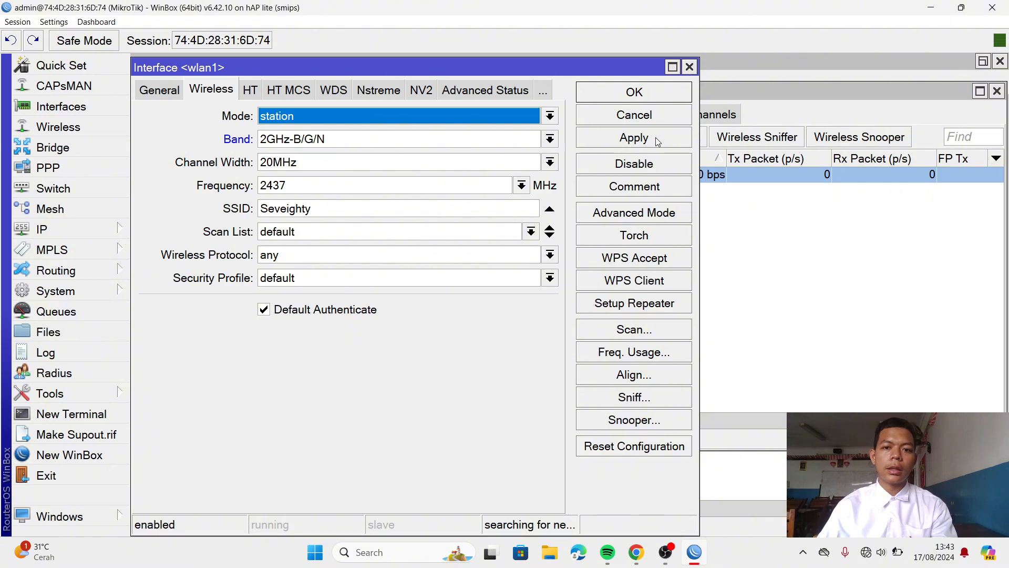
left_click(634, 93)
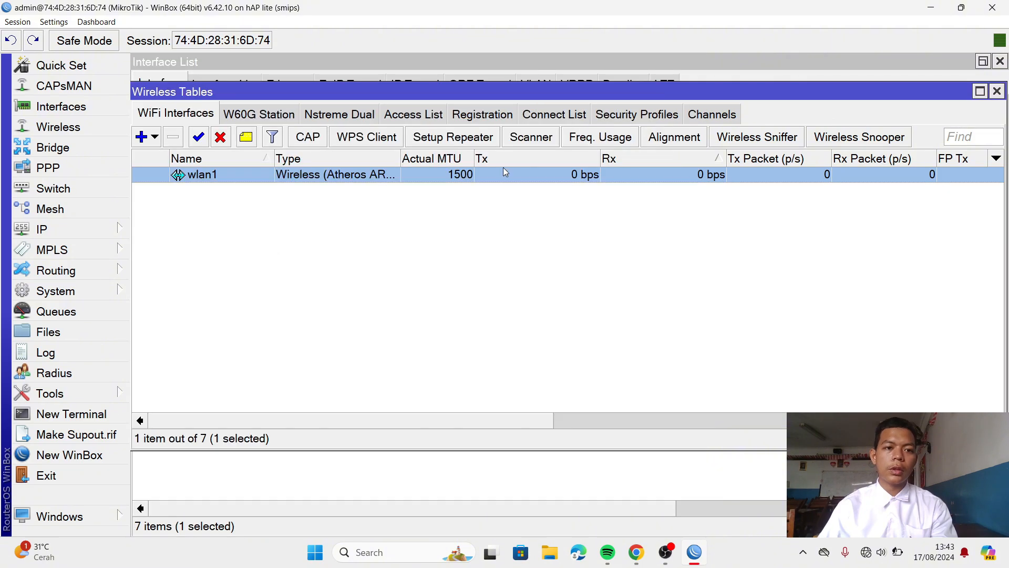
- Create a wireless security profile named pw-isp with dynamic keys and WPA2 PSK authentication, and enter the WPA2 pre-shared key
left_click(646, 116)
left_click(141, 137)
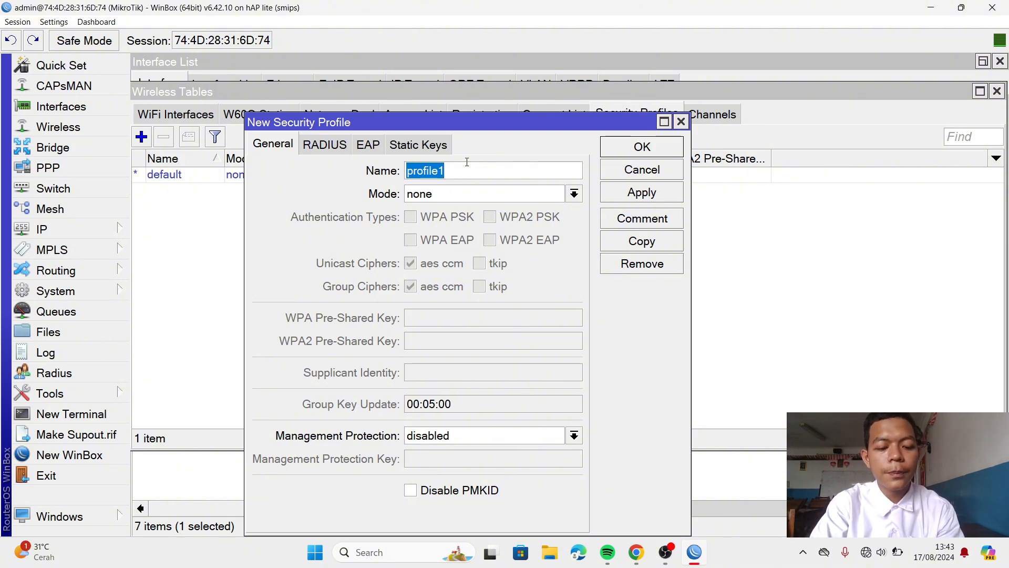
type("pw-isp")
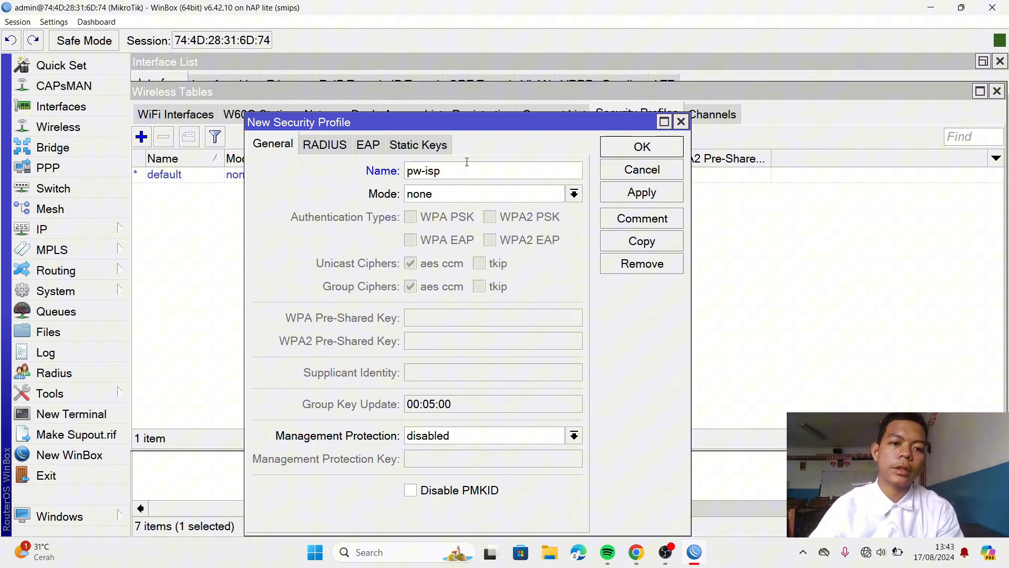
left_click(434, 193)
left_click(476, 211)
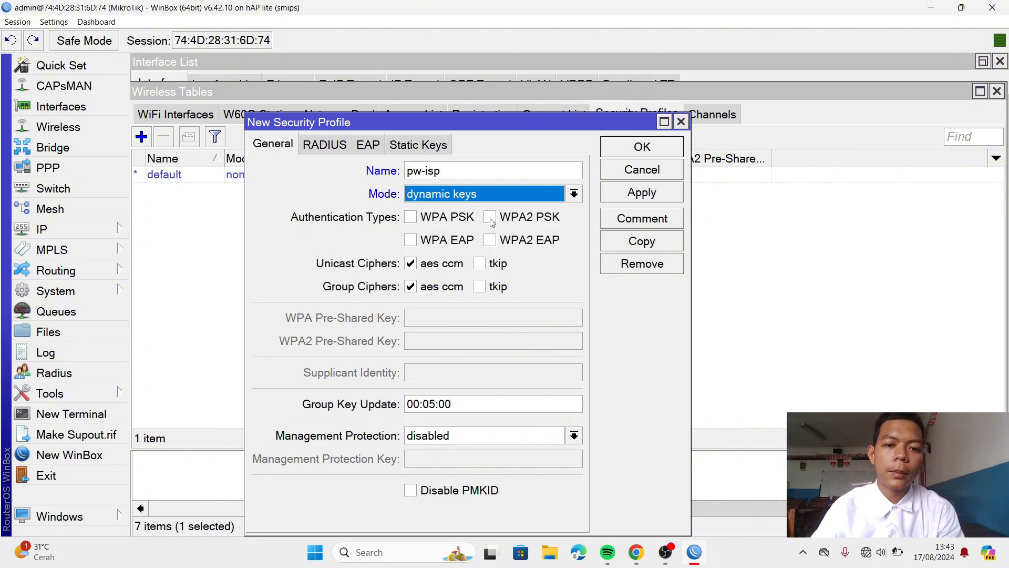
left_click(490, 217)
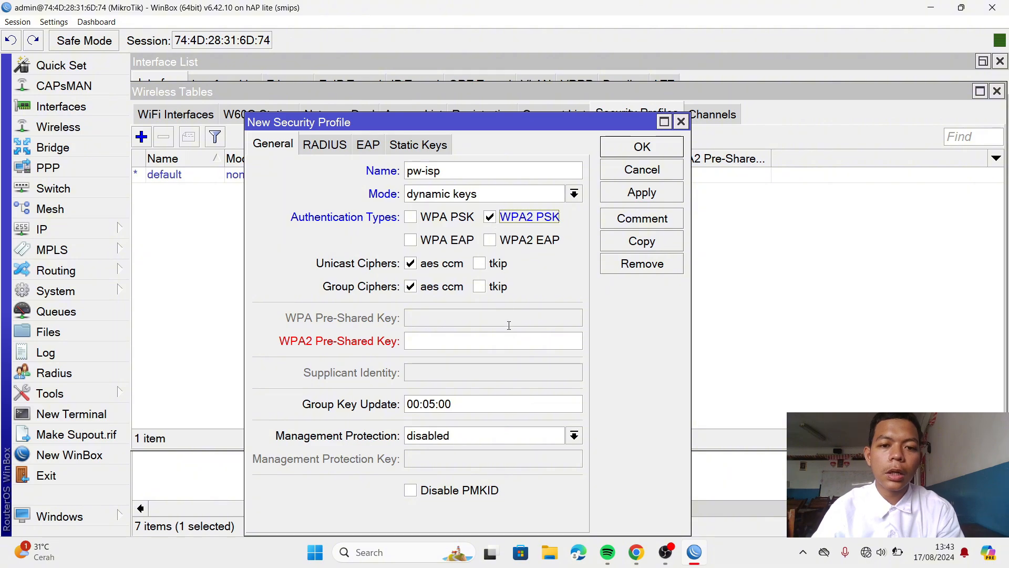
left_click(437, 340)
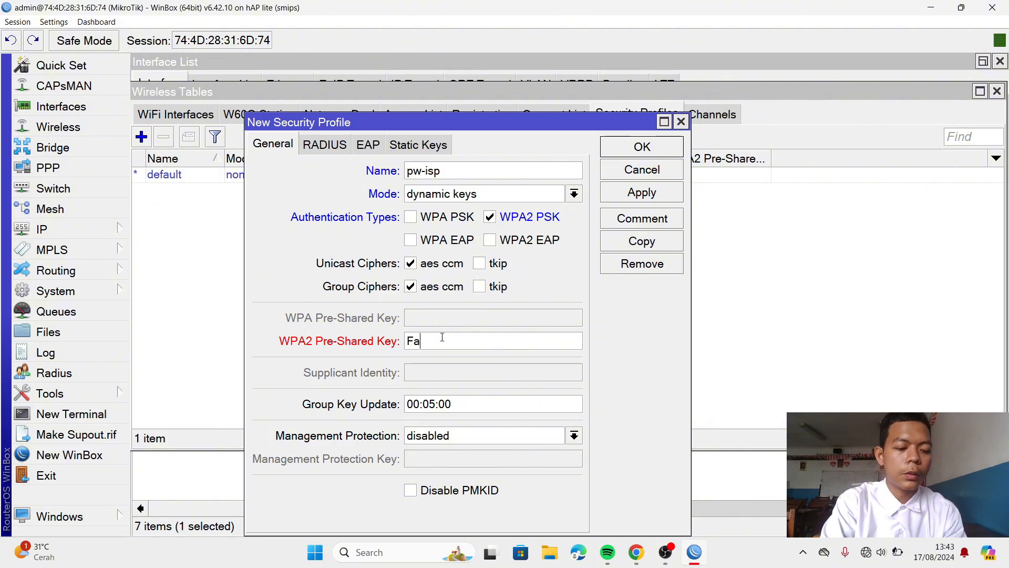
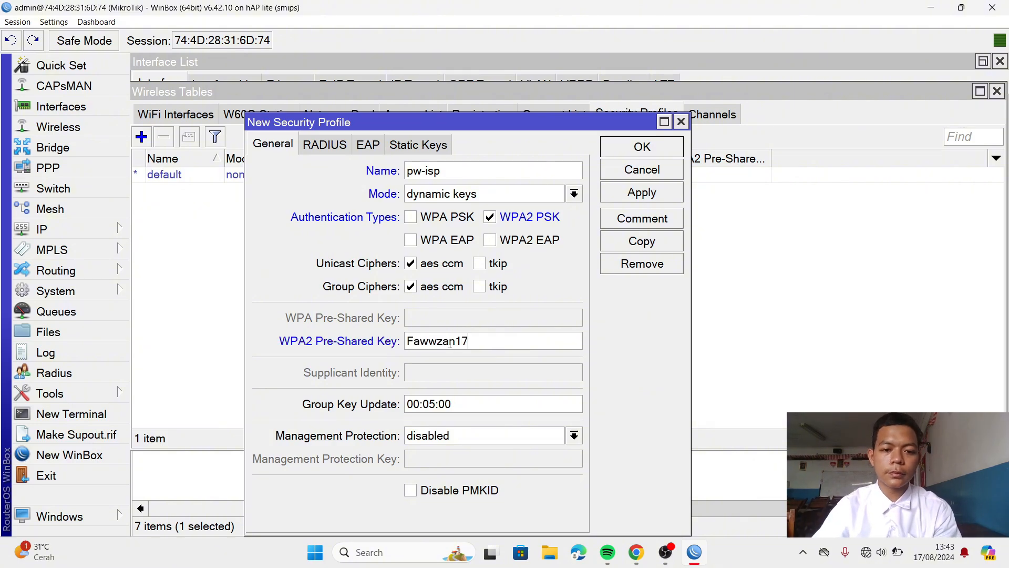
left_click(638, 194)
left_click(638, 154)
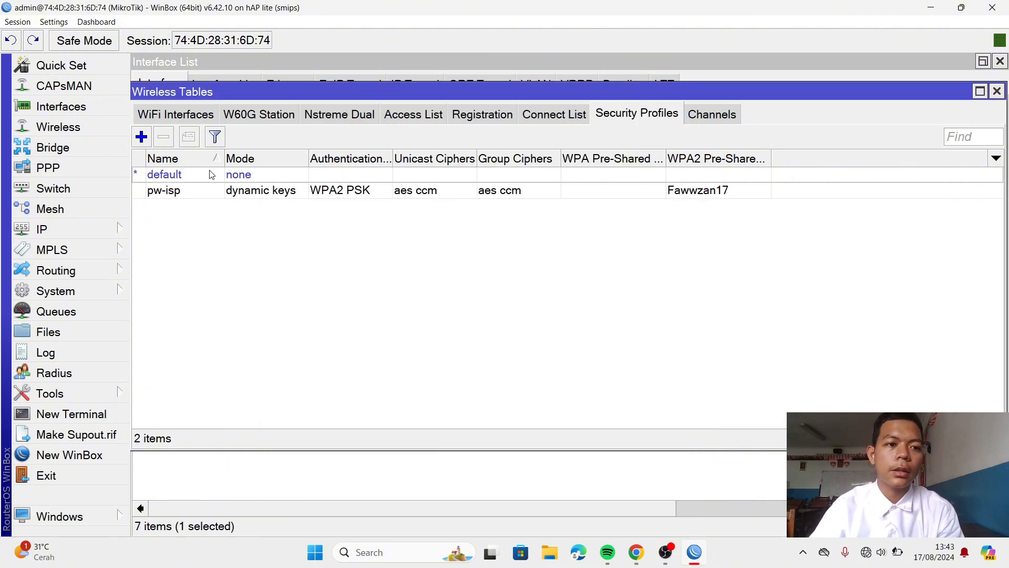
- Assign the pw-isp security profile to the wlan1 interface
left_click(198, 114)
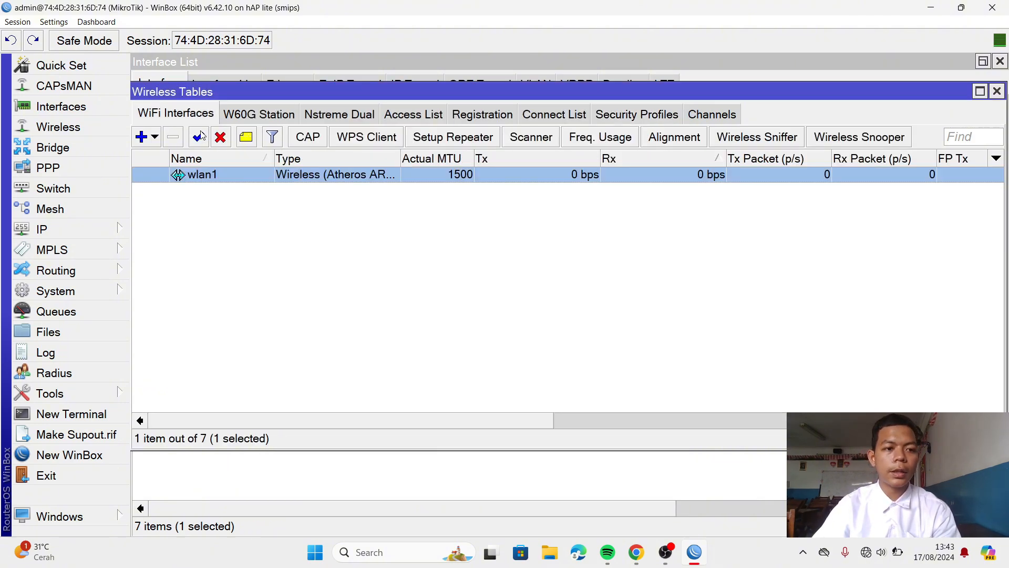
double_click(210, 176)
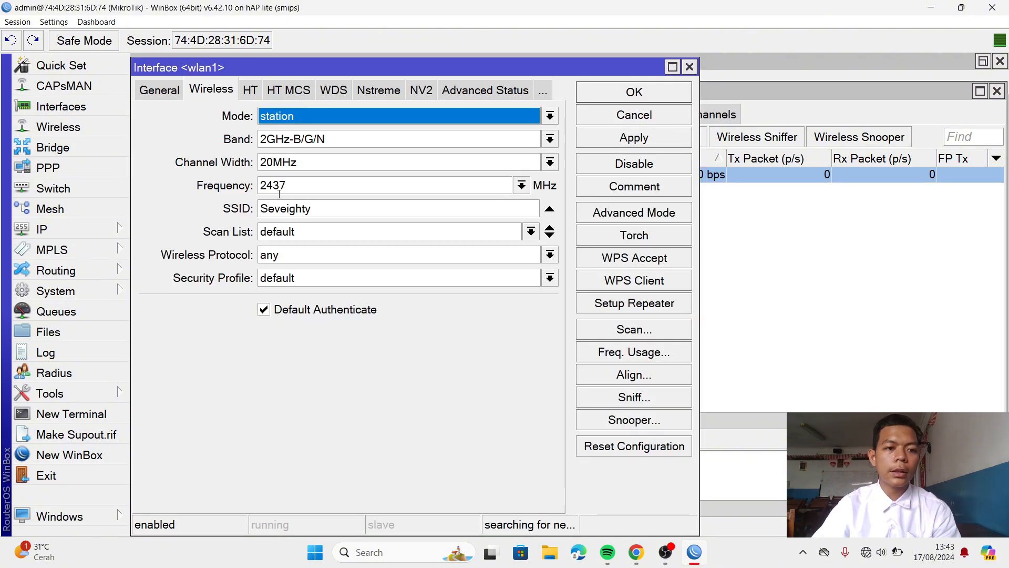
left_click(310, 282)
left_click(315, 305)
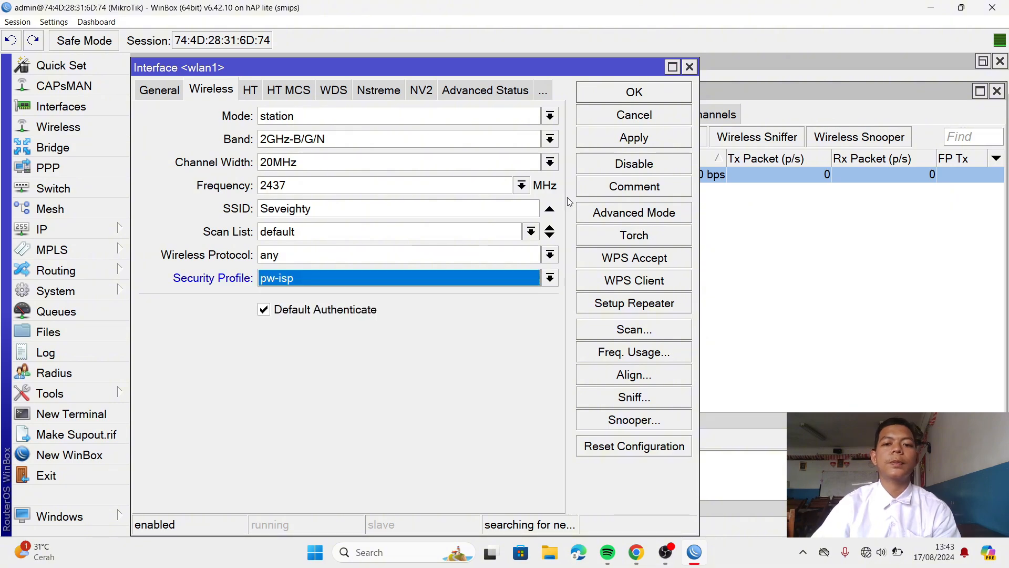
left_click(645, 135)
left_click(646, 101)
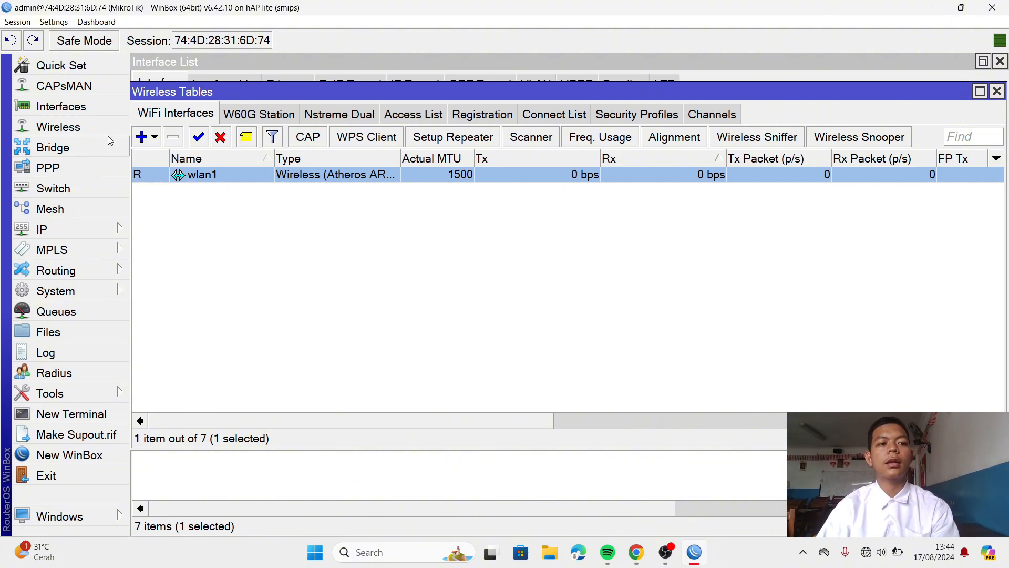
- Add the IP address 10.10.10.1/24 to the vlan10 interface
left_click(81, 225)
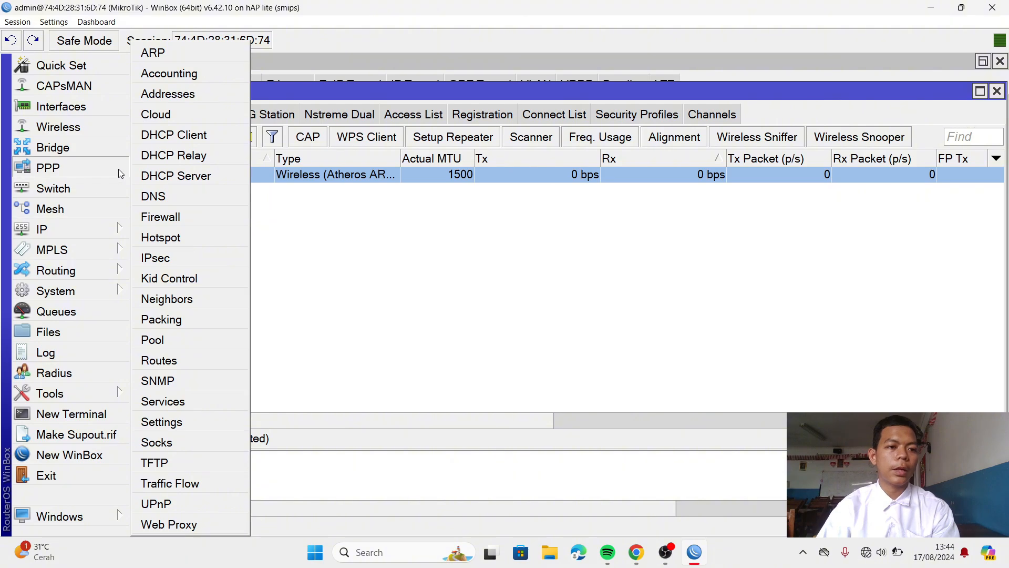
left_click(174, 94)
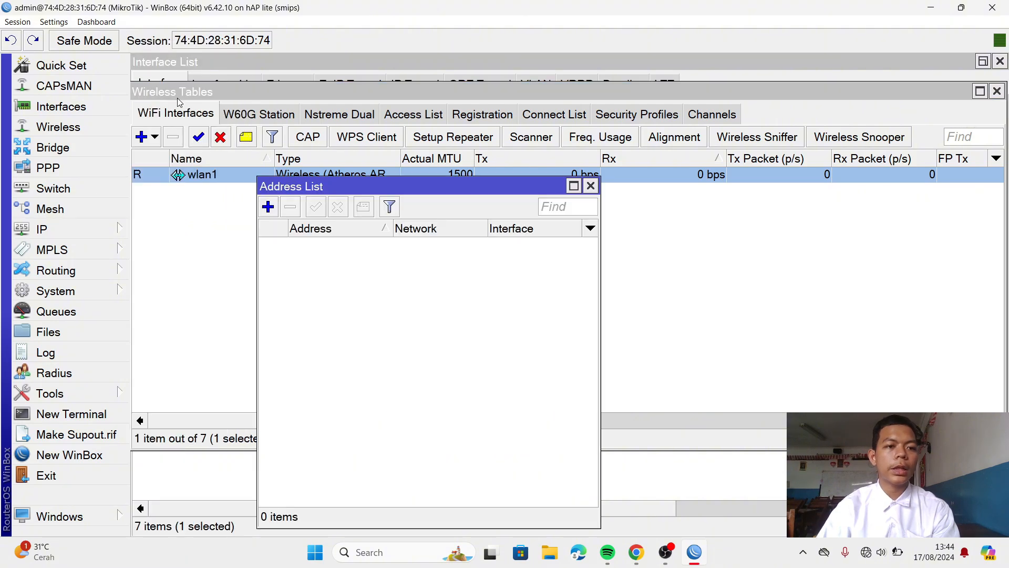
left_click(268, 207)
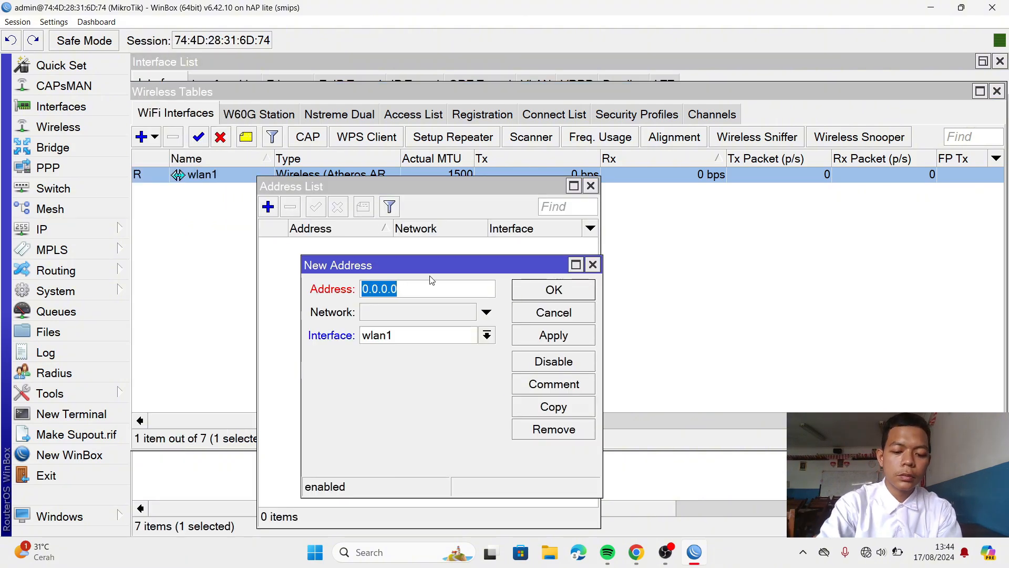
type("10.10.10")
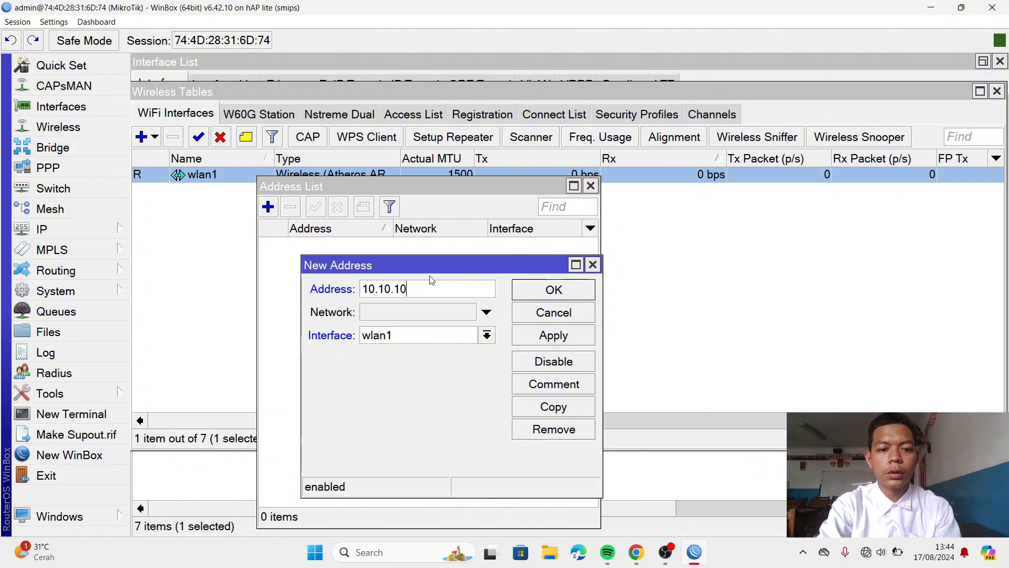
type(".1/24")
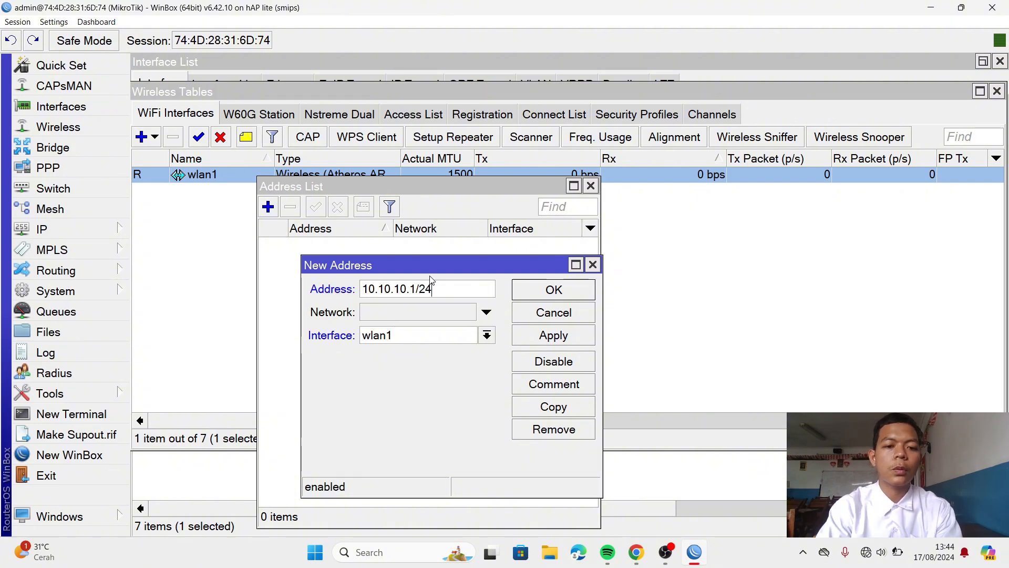
left_click(487, 335)
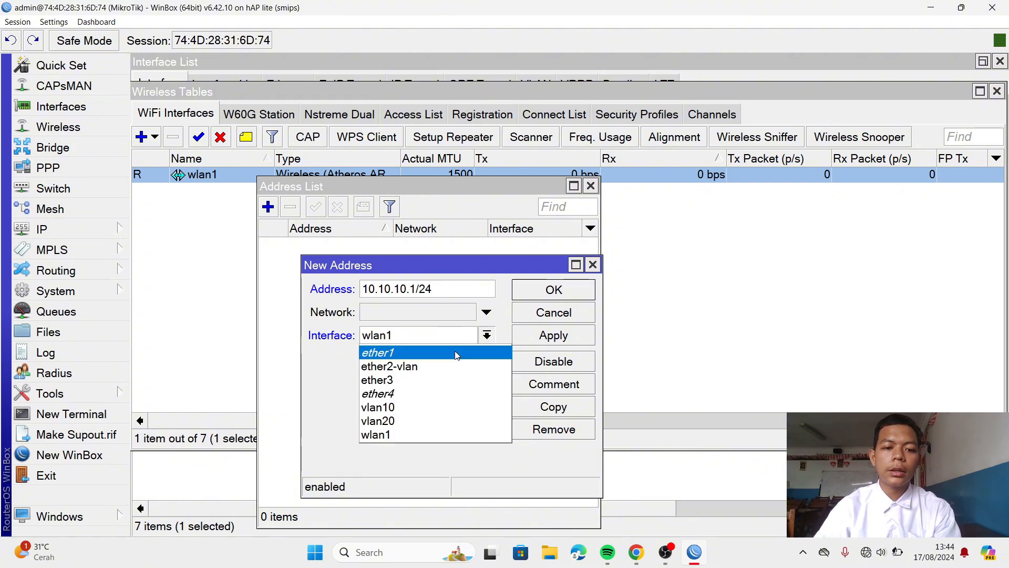
left_click(453, 406)
left_click(549, 336)
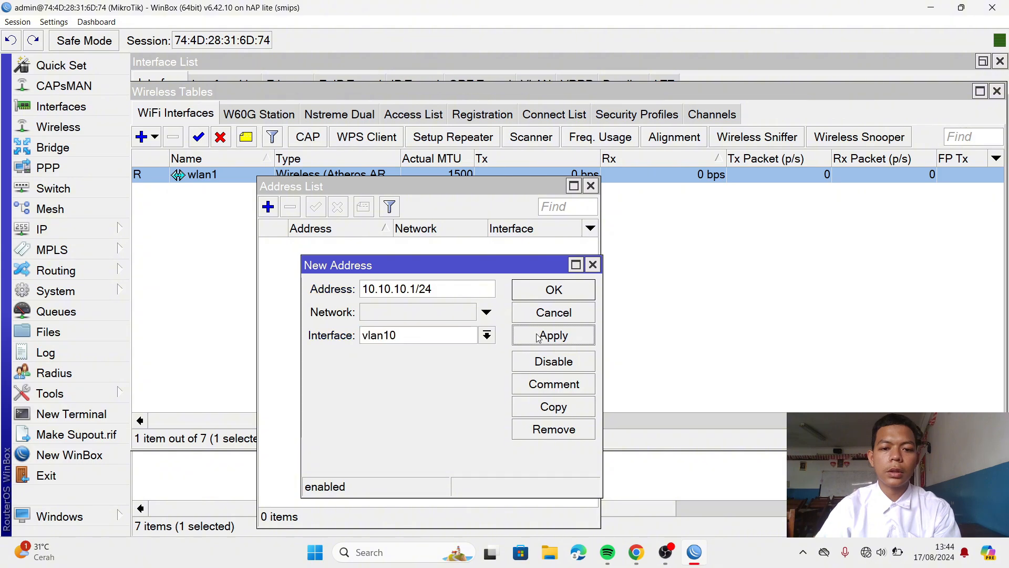
left_click(553, 290)
- Add the IP address 20.20.20.1/24 to the vlan20 interface and close the address list
left_click(268, 206)
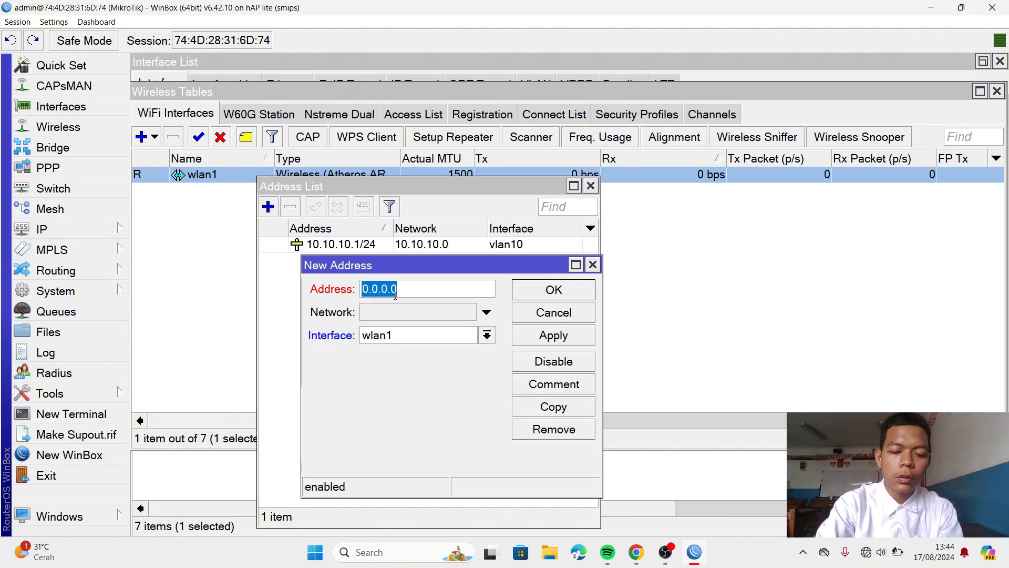
type("20.20.20.")
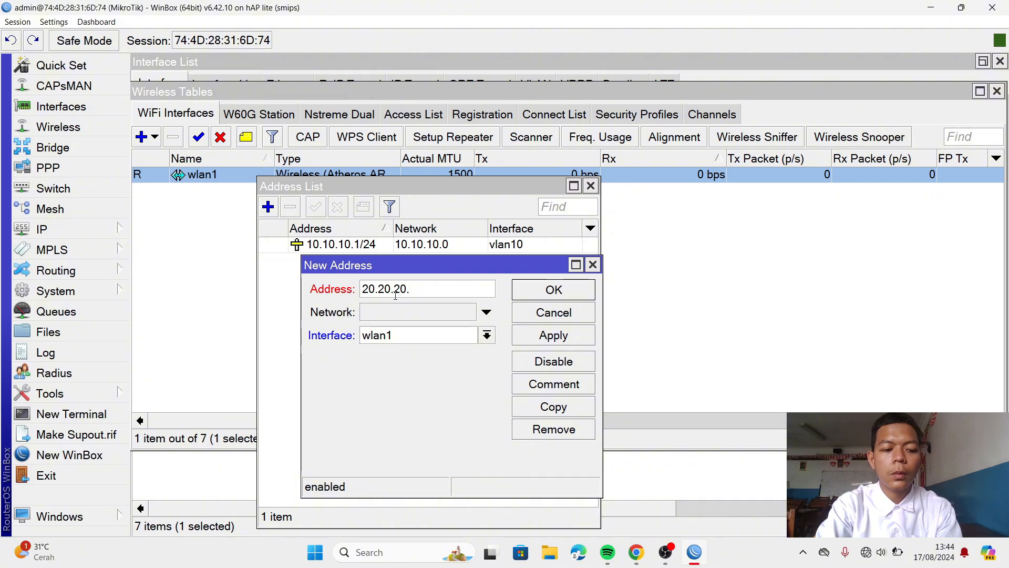
type("1/24")
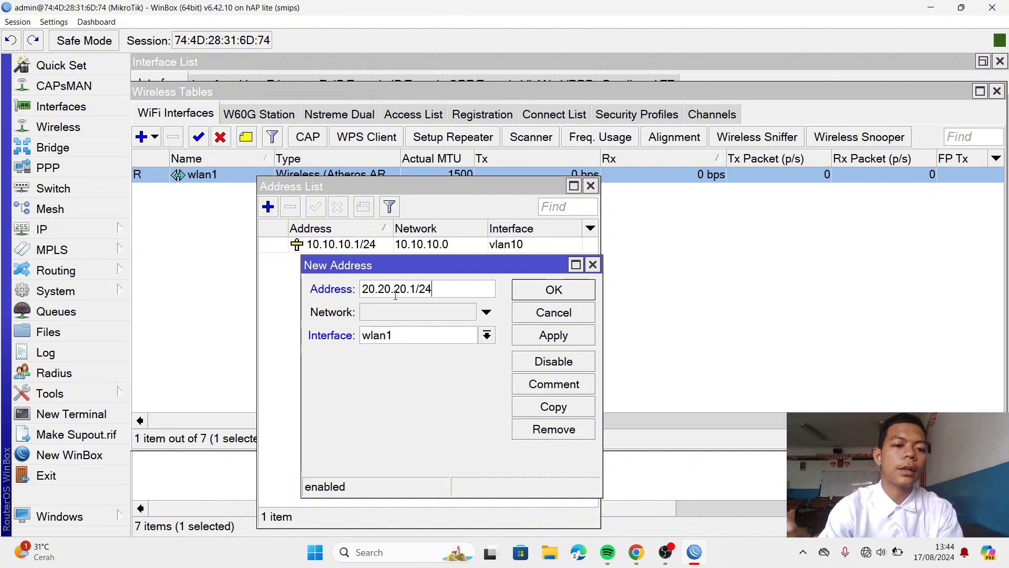
left_click(479, 339)
left_click(452, 419)
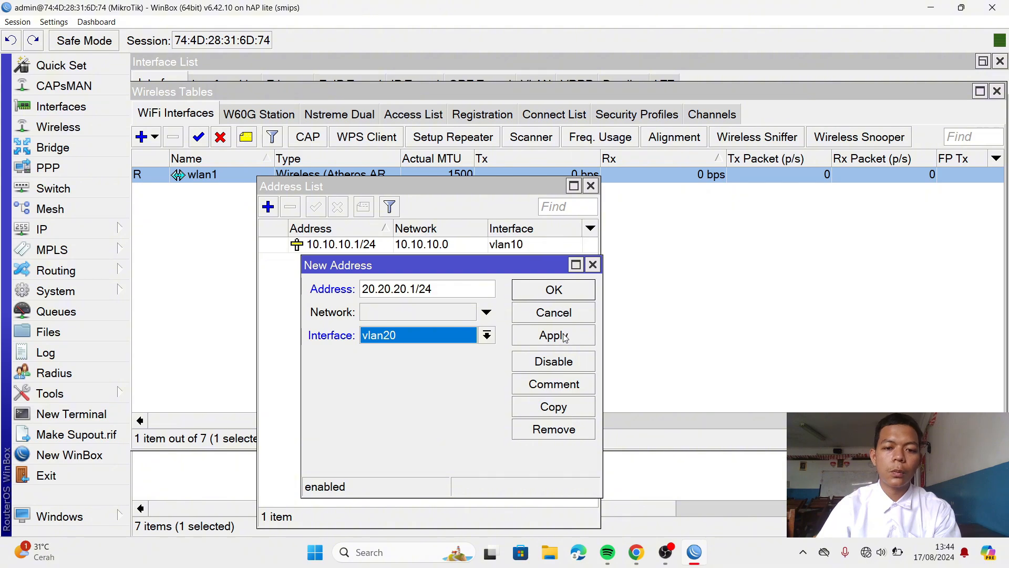
left_click(566, 337)
left_click(566, 292)
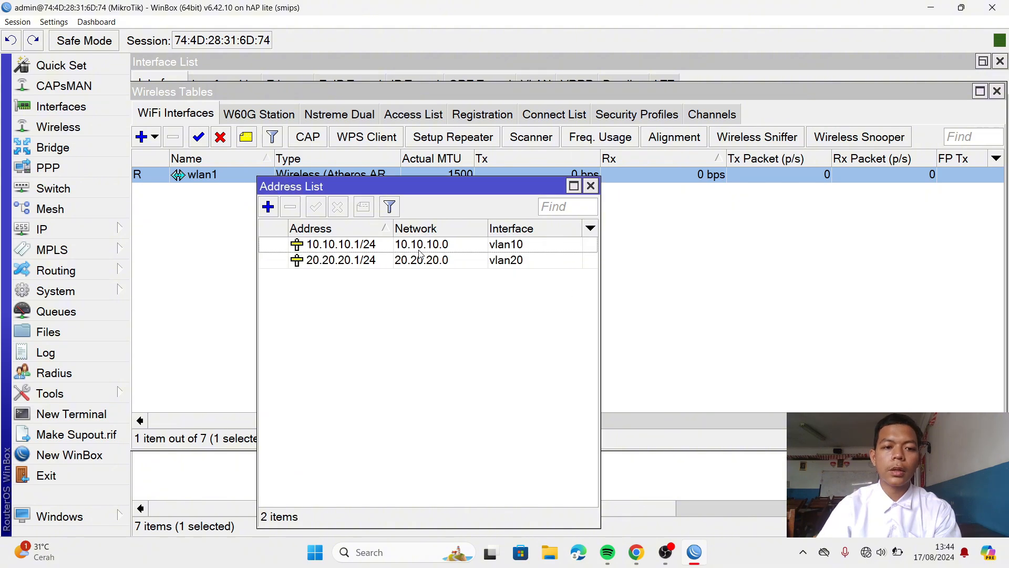
left_click(591, 186)
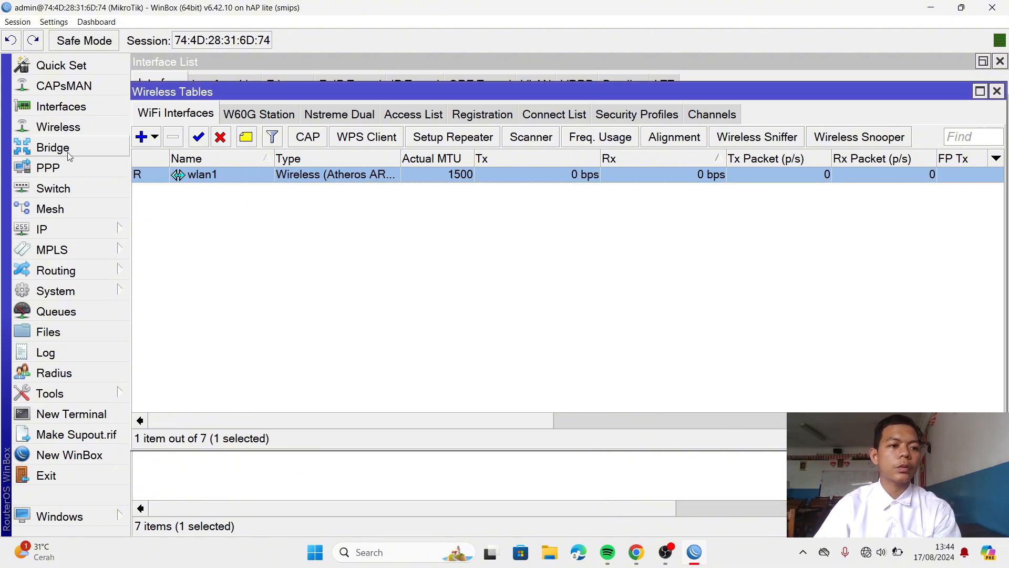
left_click(87, 230)
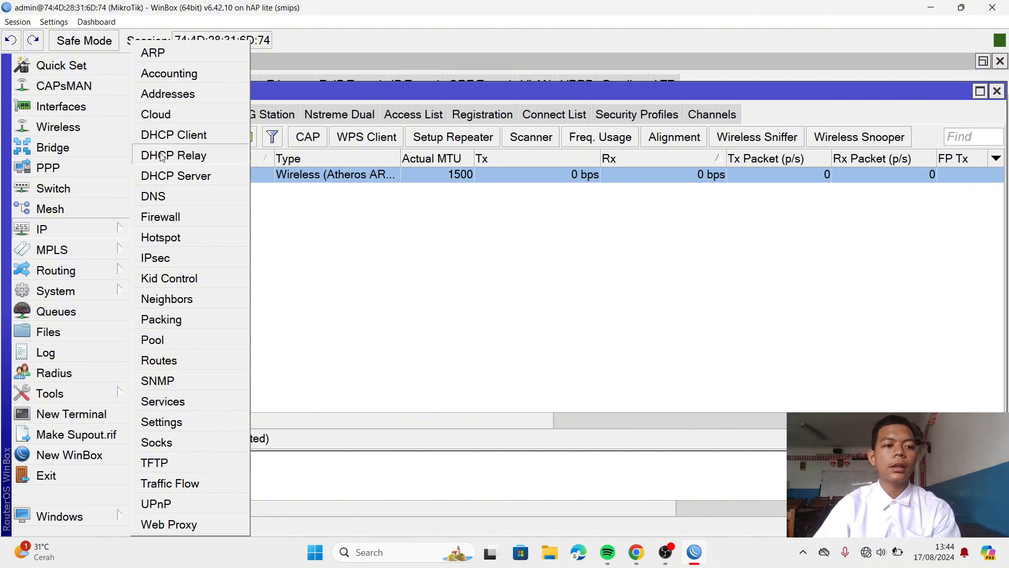
left_click(262, 192)
left_click(246, 193)
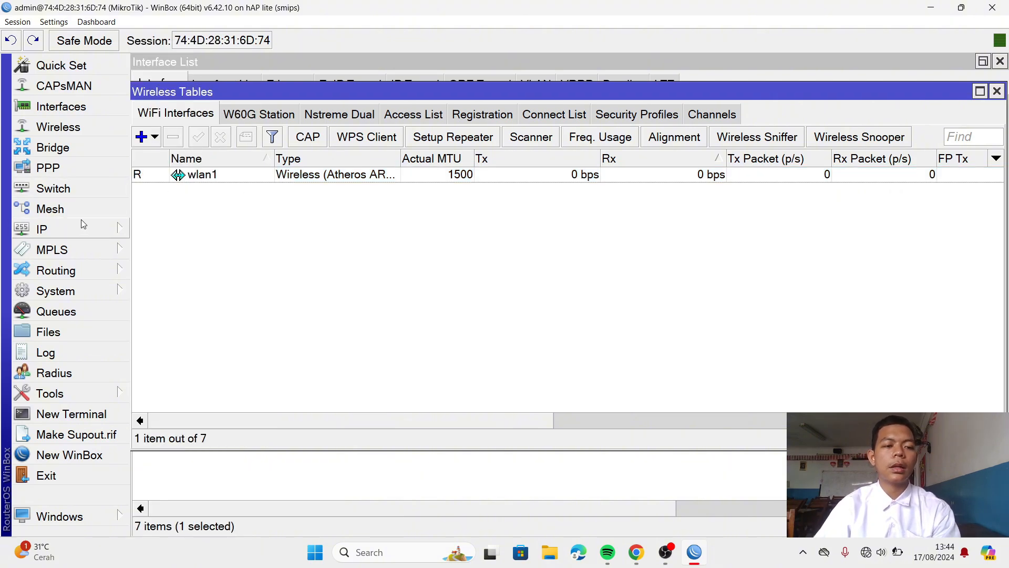
- Add a DHCP client on wlan1 with peer DNS, peer NTP and the default route enabled
left_click(91, 228)
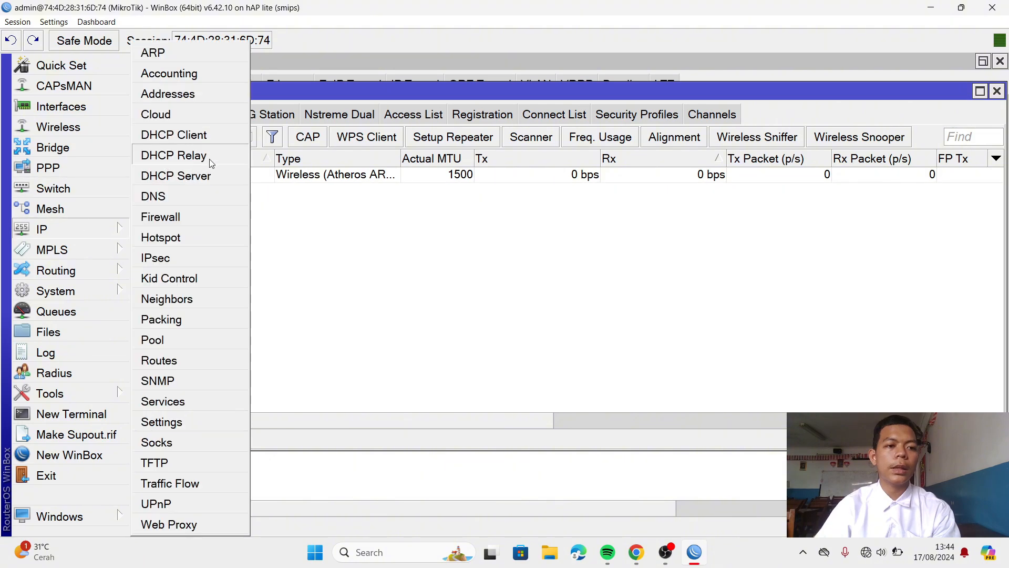
left_click(193, 139)
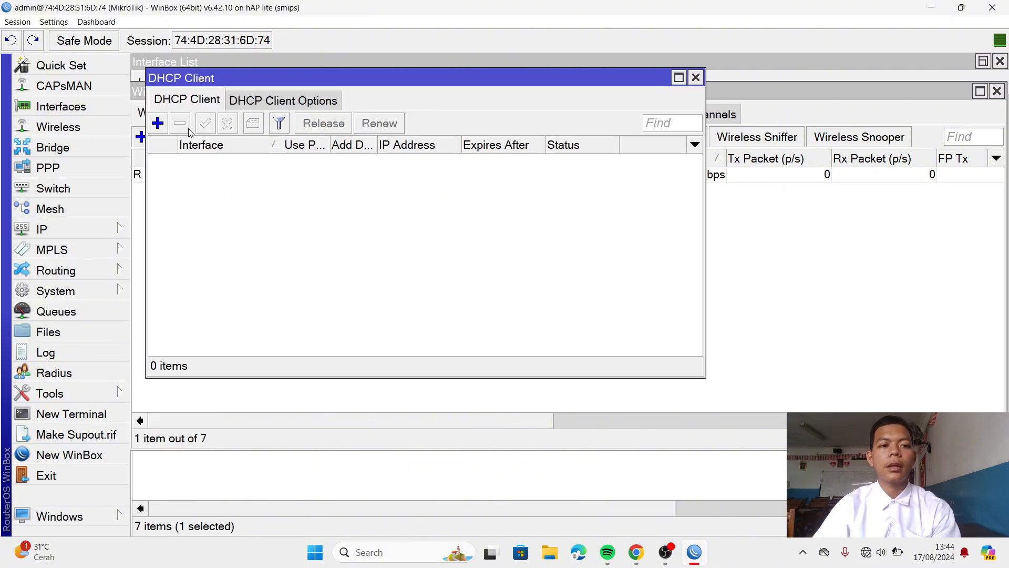
left_click(161, 124)
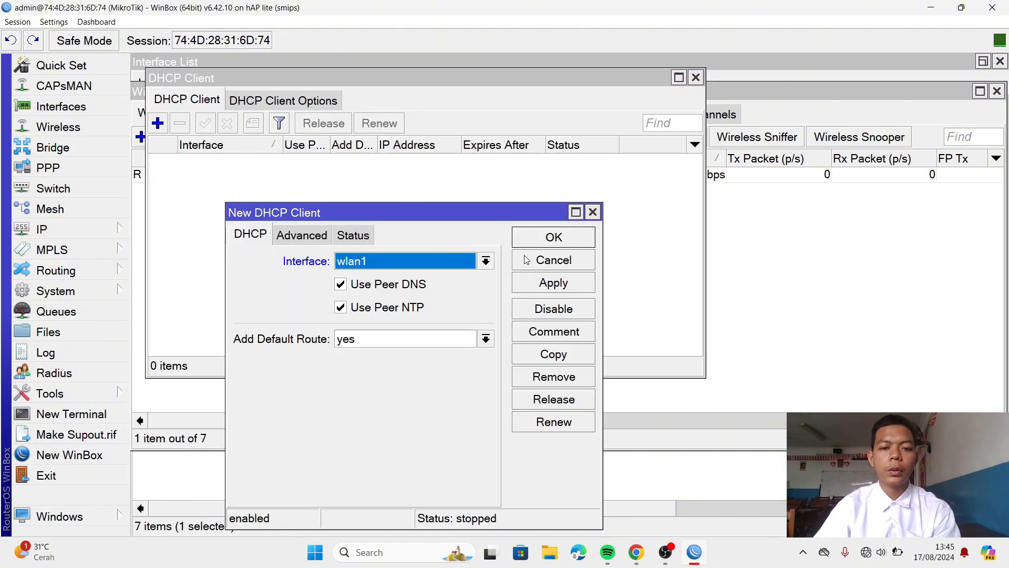
left_click(553, 284)
left_click(553, 239)
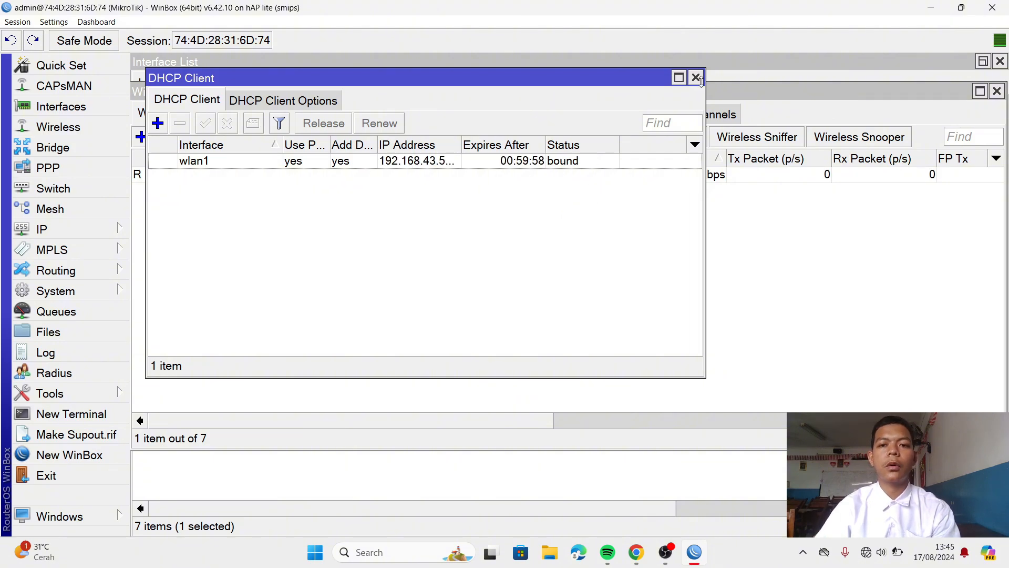
- Close the DHCP client list and set up a DHCP server on vlan10 with gateway 10.10.10.1, accepting the remaining defaults
left_click(696, 77)
left_click(115, 229)
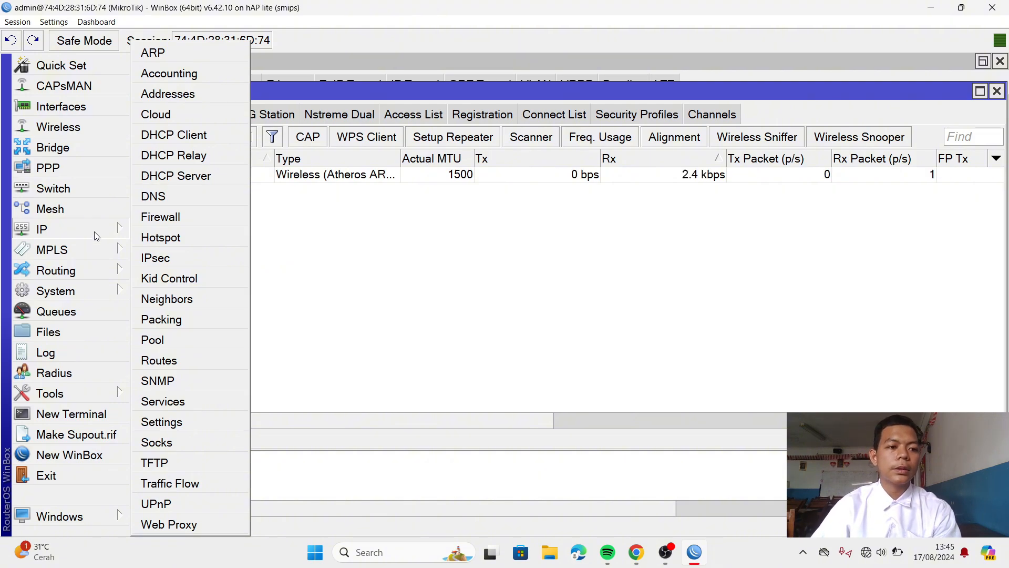
left_click(212, 177)
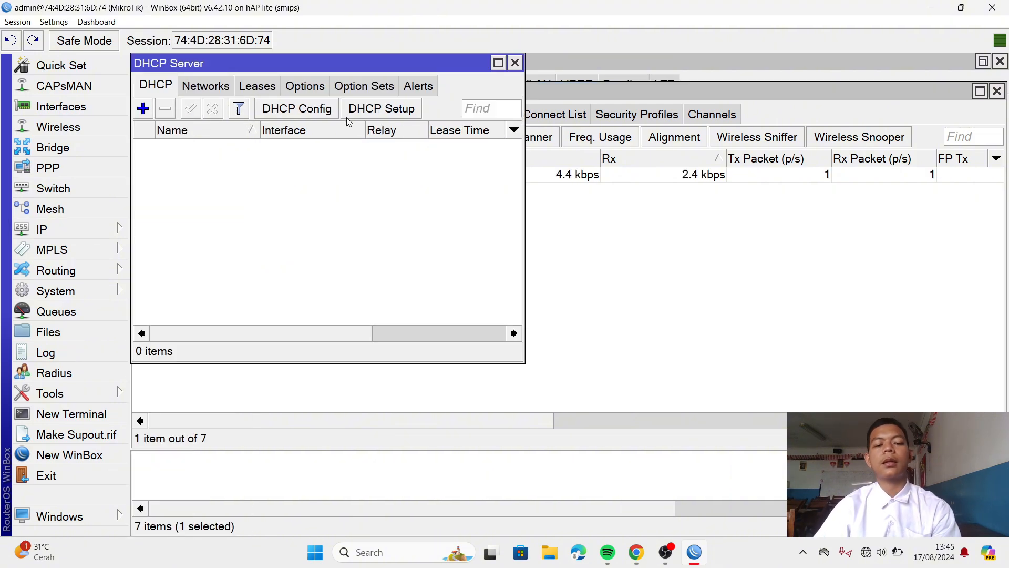
left_click(382, 107)
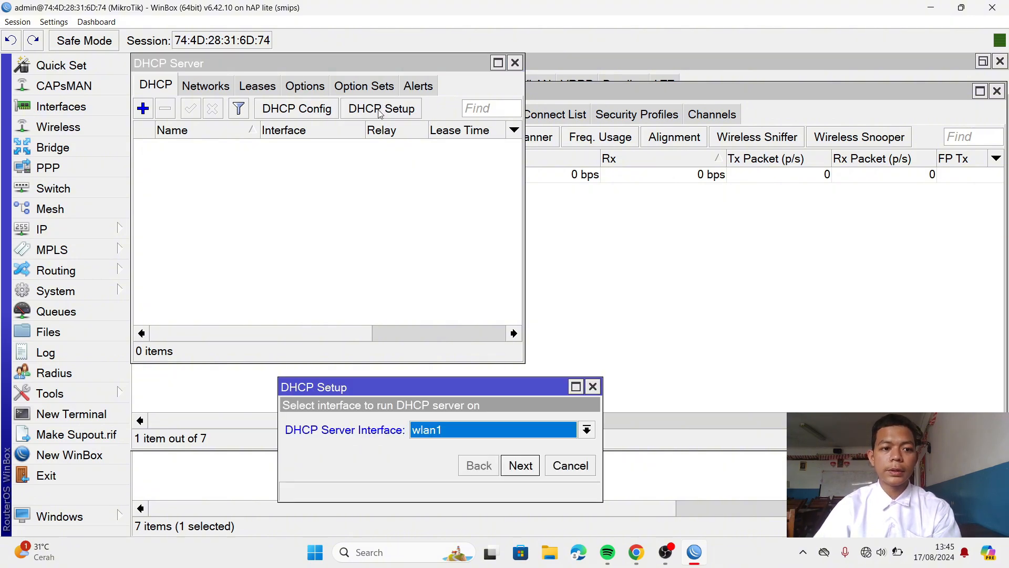
left_click(498, 430)
left_click(500, 387)
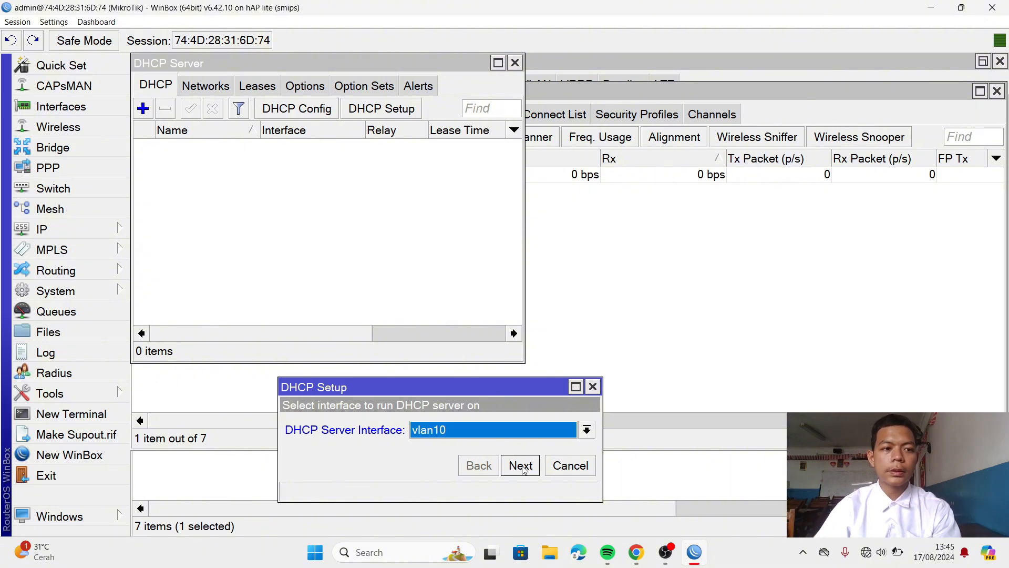
left_click(521, 466)
left_click(520, 466)
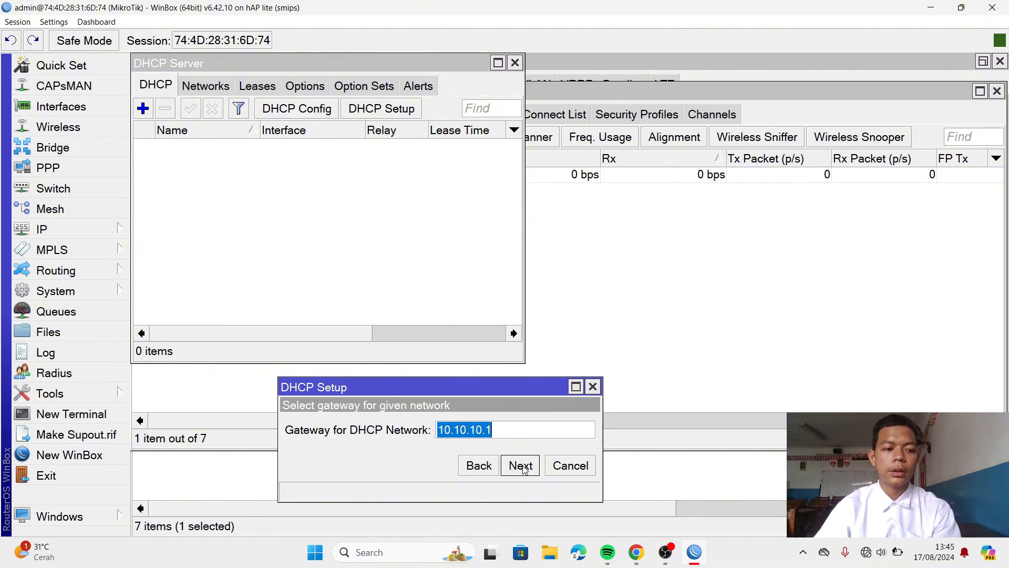
left_click(521, 465)
left_click(520, 466)
left_click(520, 466)
left_click(521, 466)
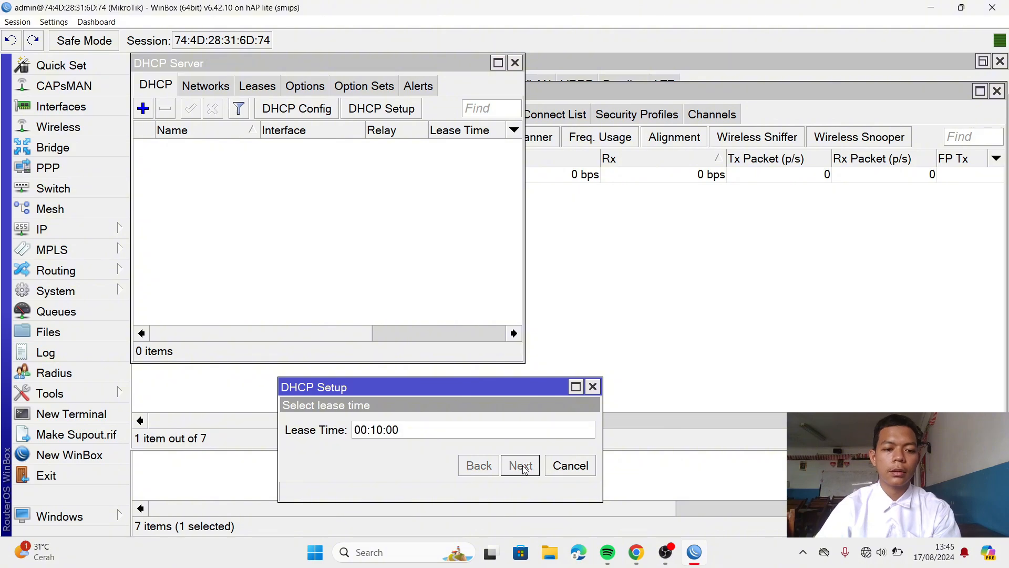
left_click(571, 293)
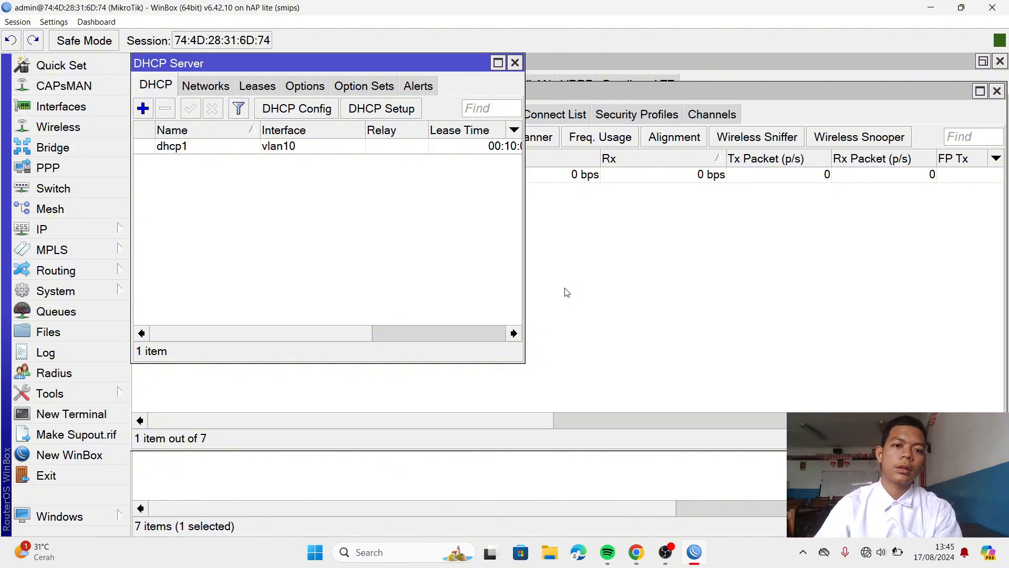
left_click(497, 63)
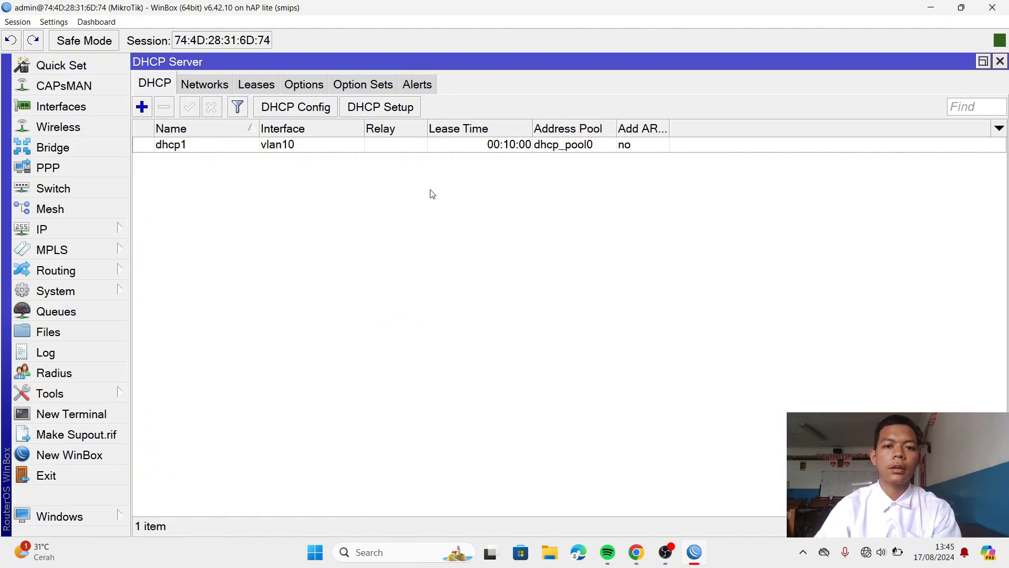
left_click(142, 107)
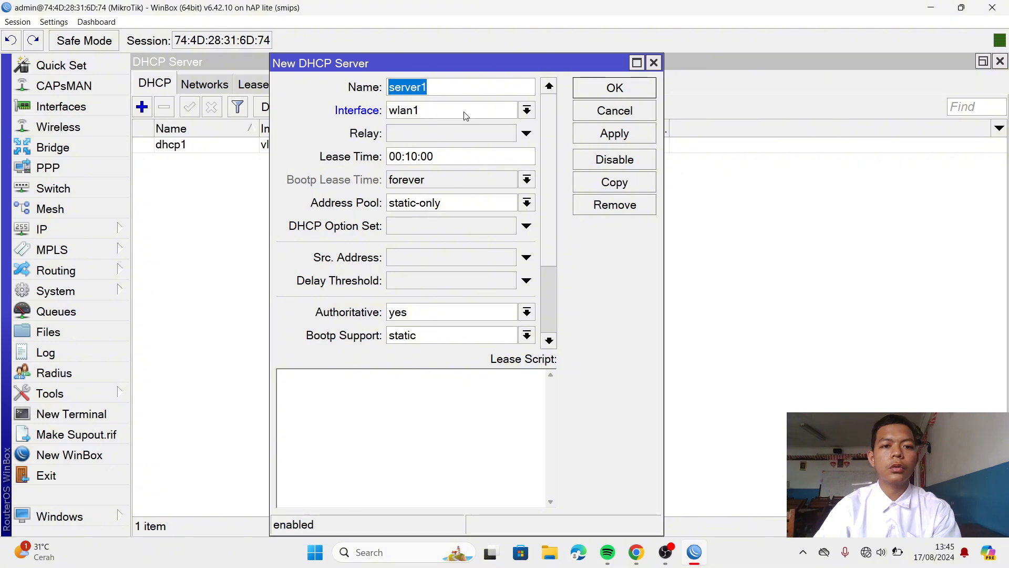
left_click(653, 63)
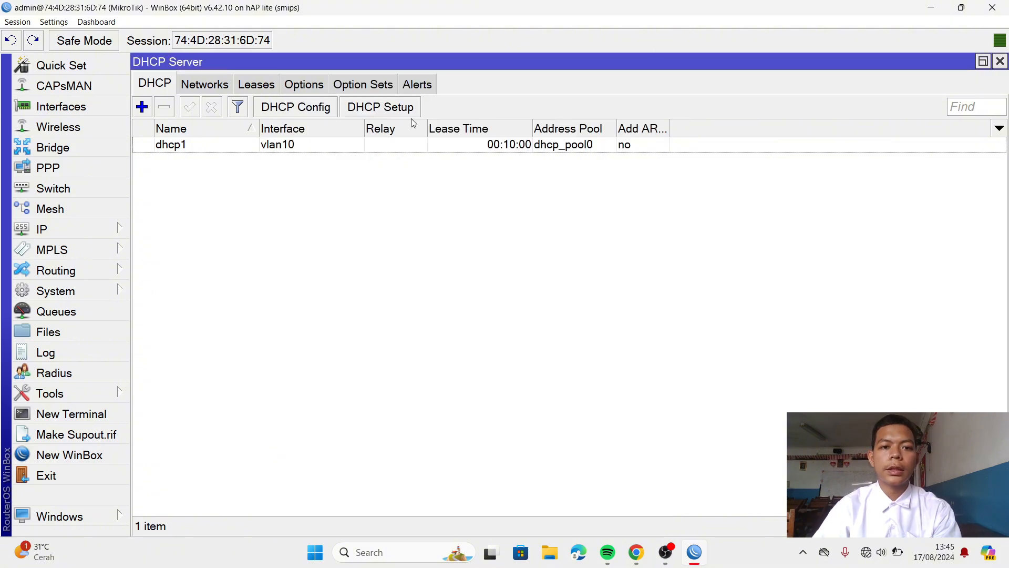
- Set up a DHCP server on vlan20 for 20.20.20.0/24 with the default settings and close the DHCP server list
left_click(393, 107)
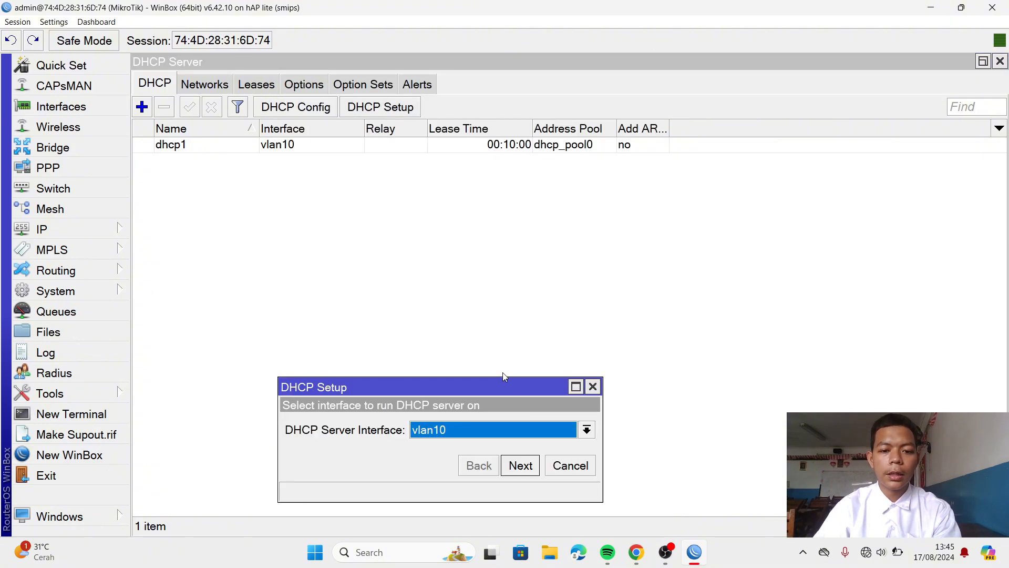
left_click(503, 376)
left_click(396, 107)
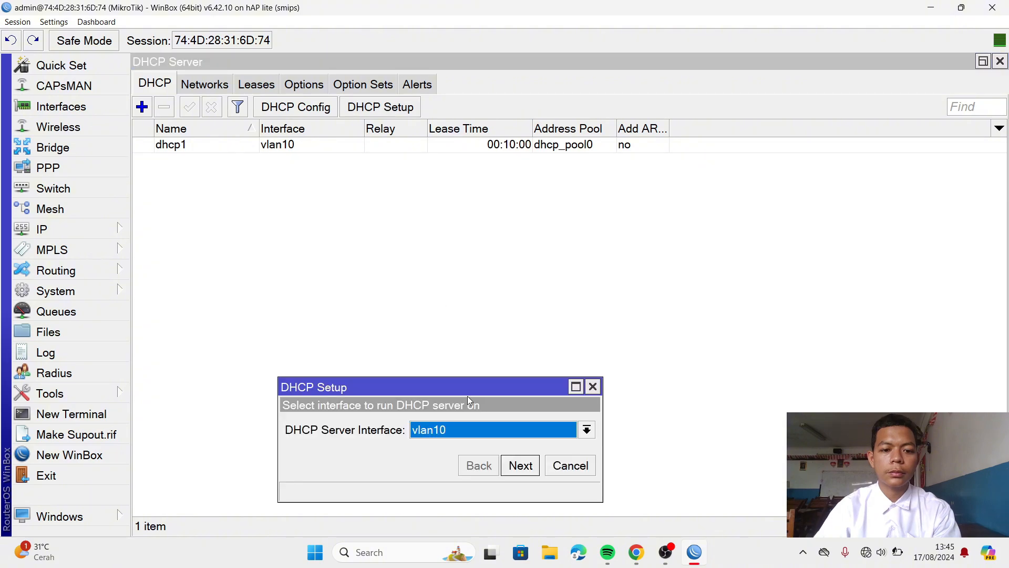
left_click_drag(468, 393, 452, 222)
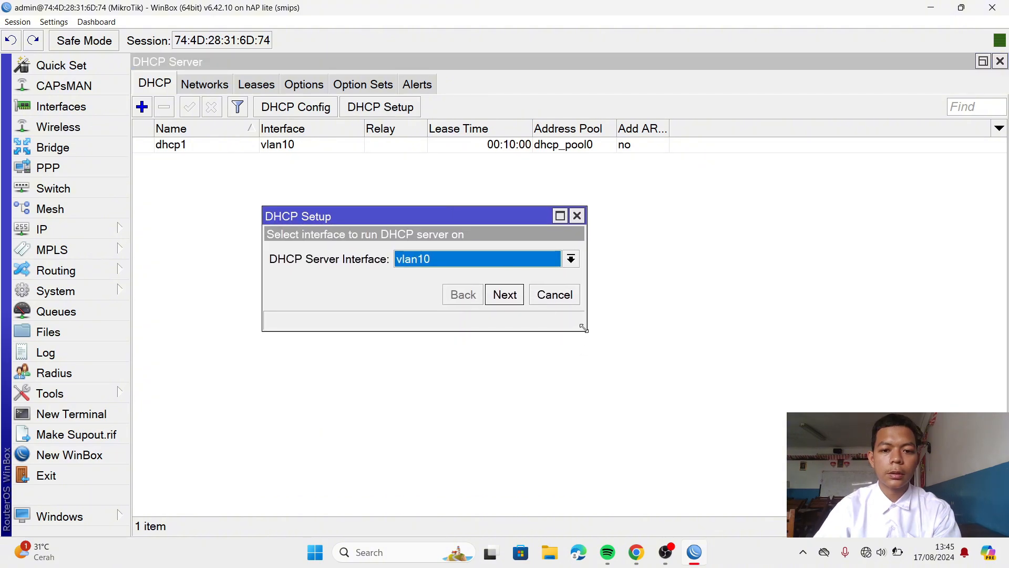
left_click_drag(584, 328, 690, 403)
left_click(525, 259)
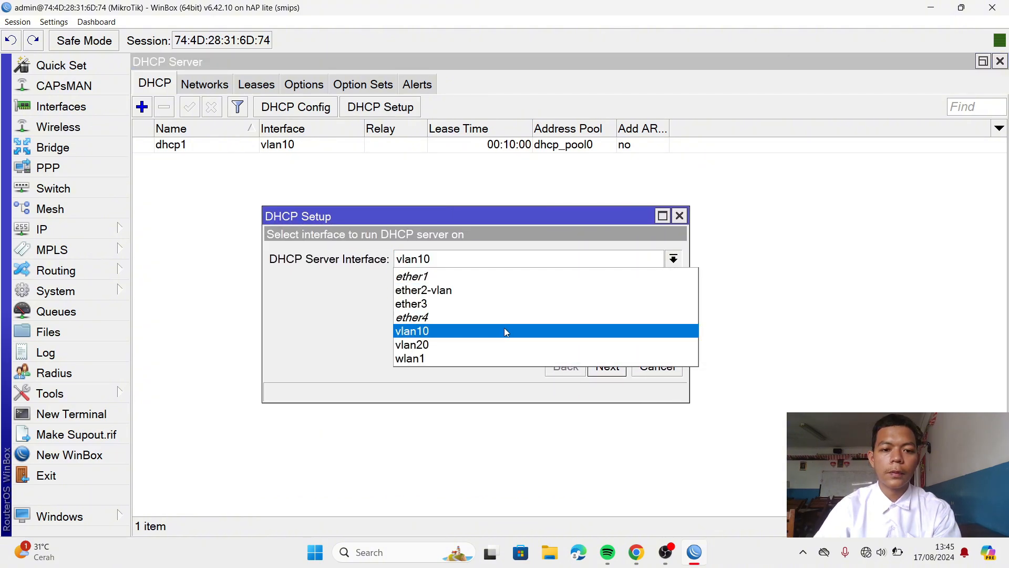
left_click(503, 344)
left_click(610, 367)
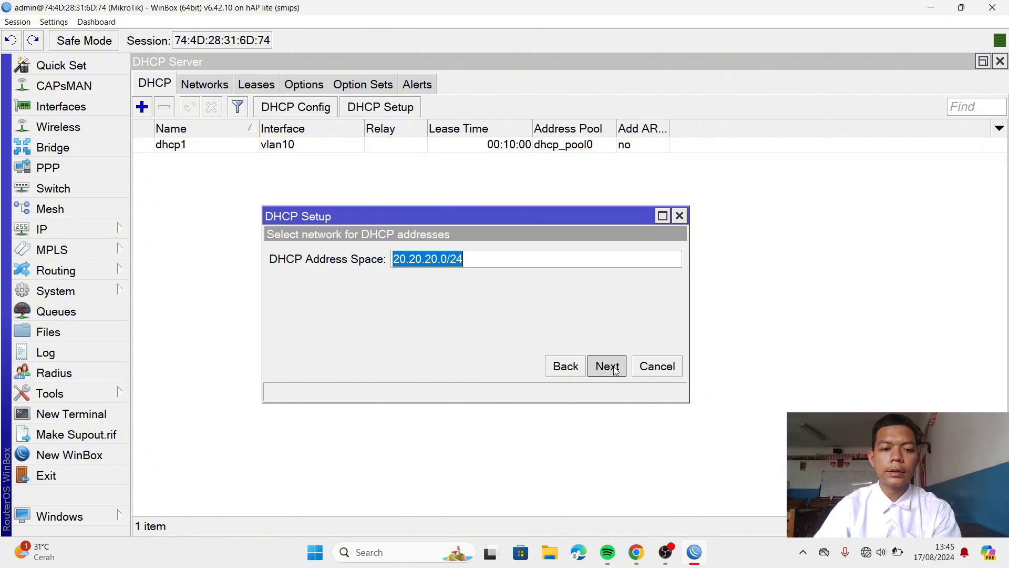
left_click(616, 371)
left_click(617, 371)
left_click(616, 371)
left_click(617, 371)
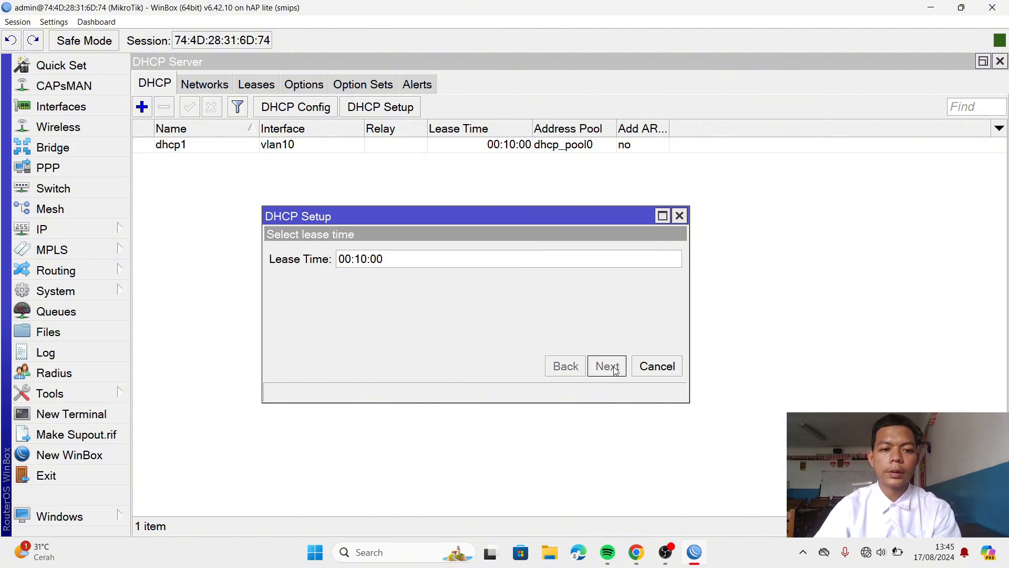
left_click(616, 371)
left_click(575, 288)
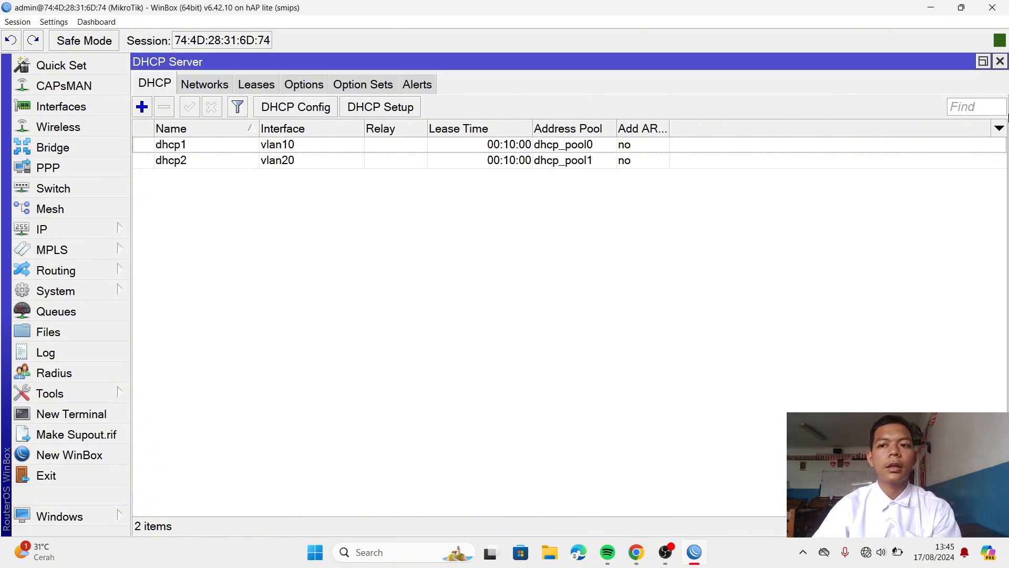
left_click(1000, 61)
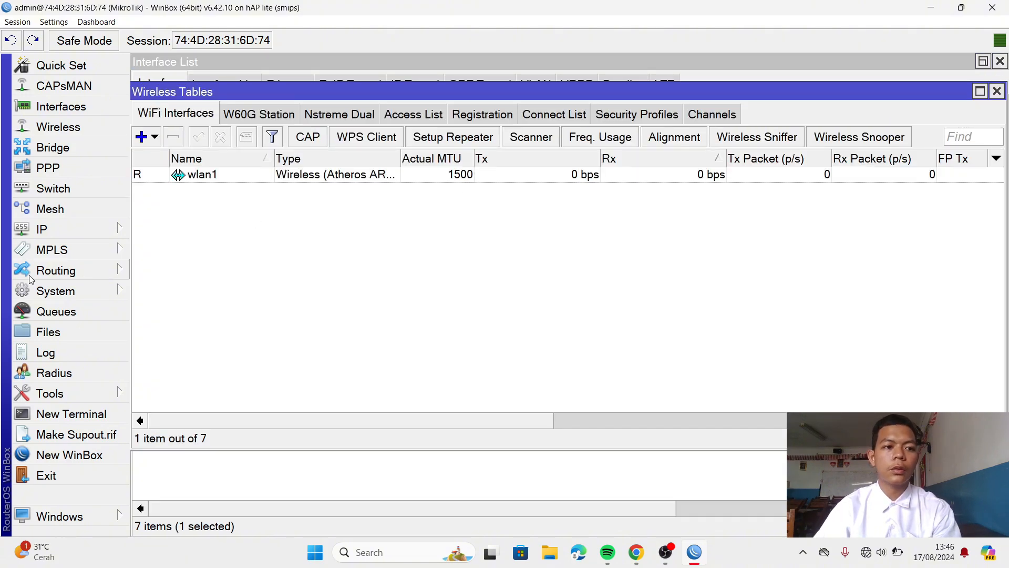
- Set the DNS server to 8.8.8.8 and allow remote requests
left_click(67, 231)
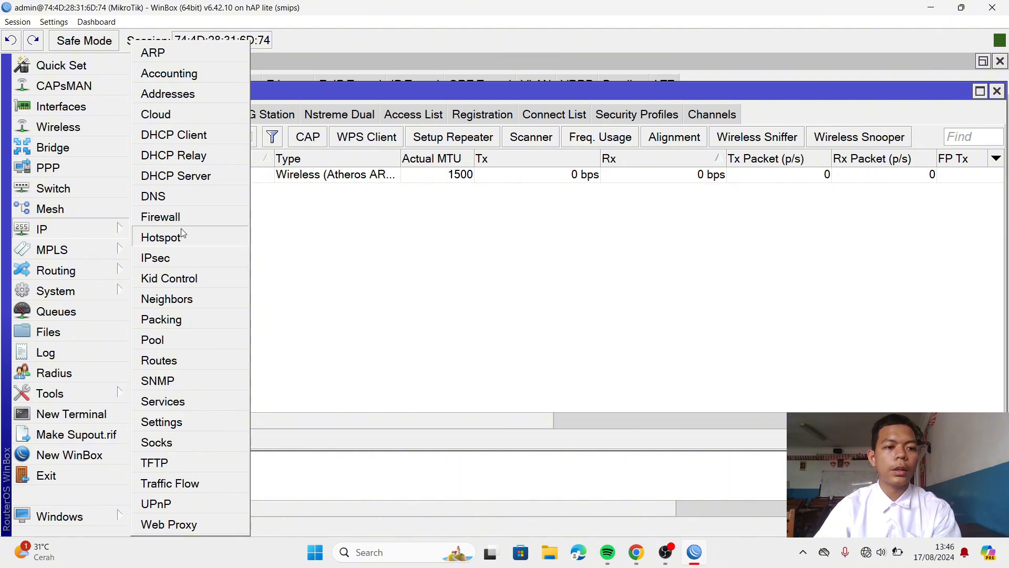
left_click(186, 200)
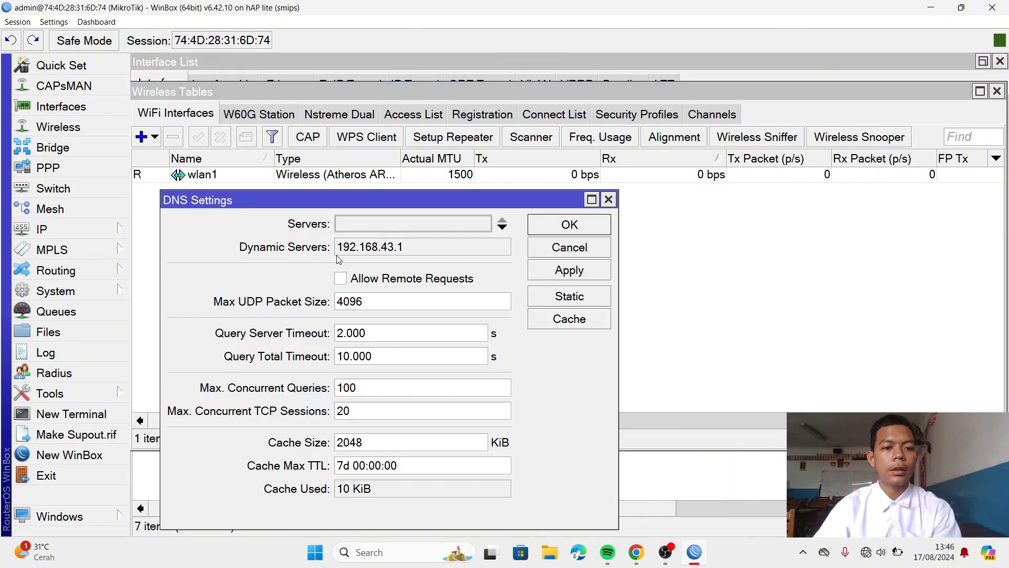
left_click(434, 223)
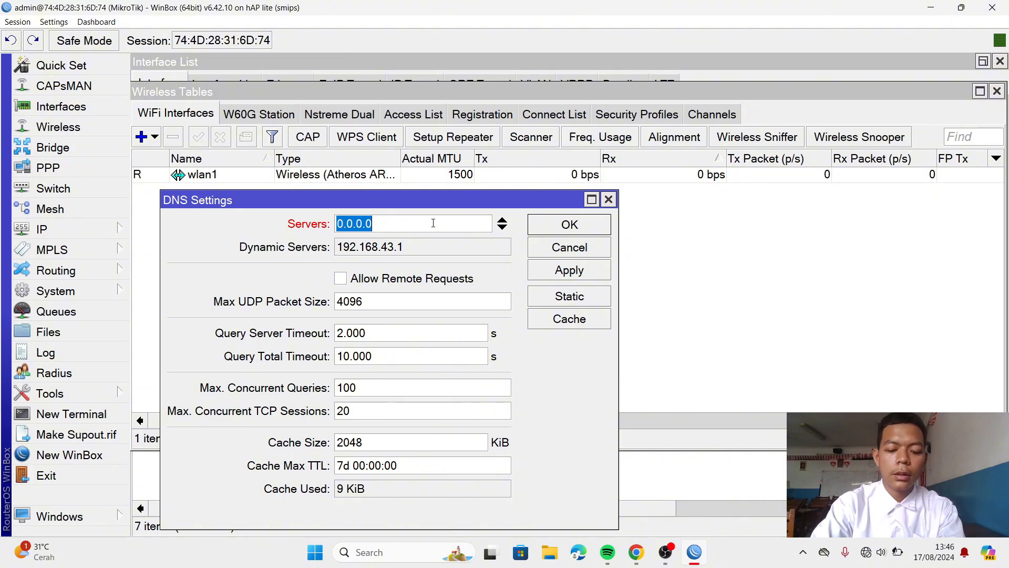
type("8.8.8.8")
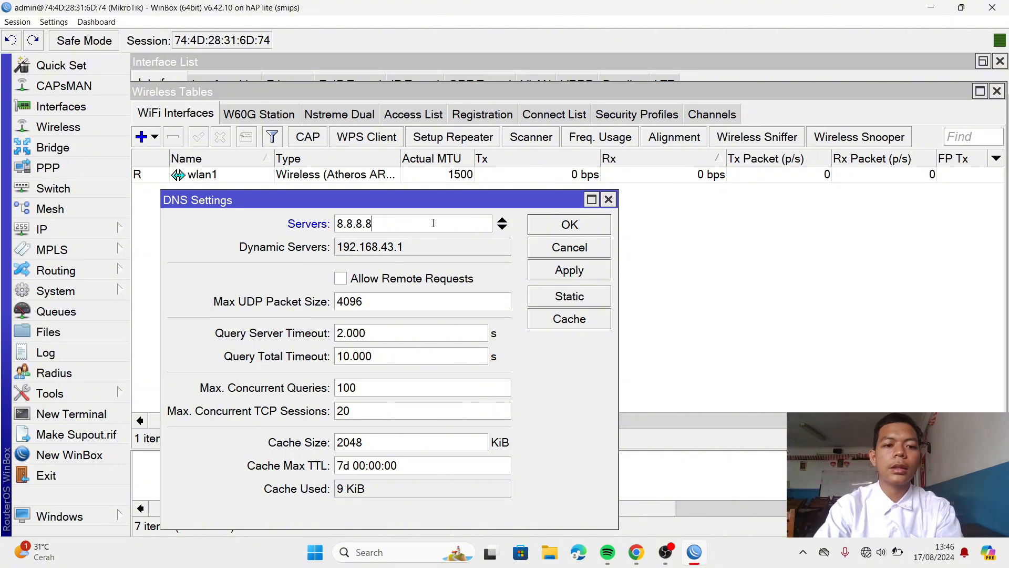
left_click(342, 279)
left_click(589, 270)
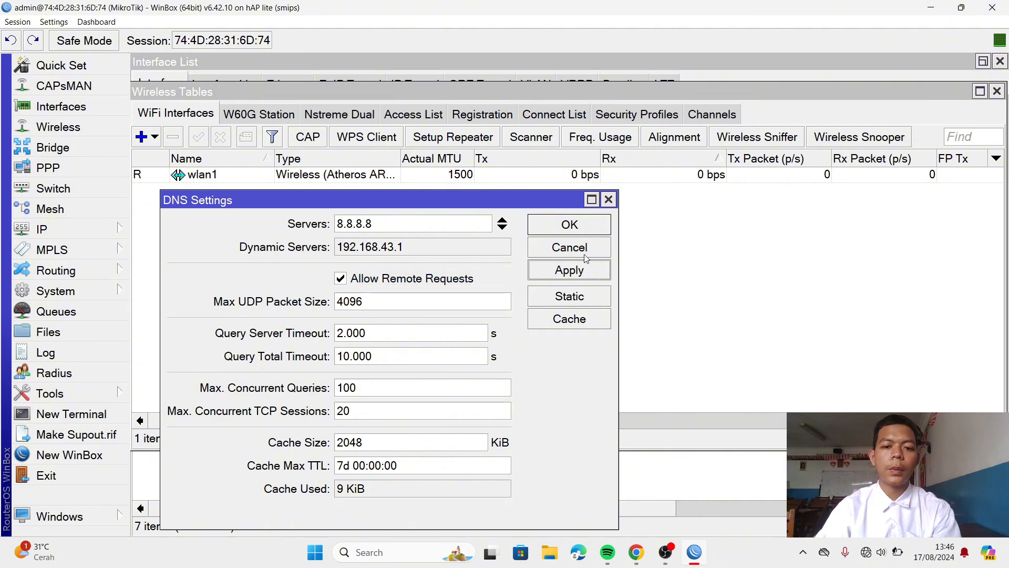
left_click(569, 225)
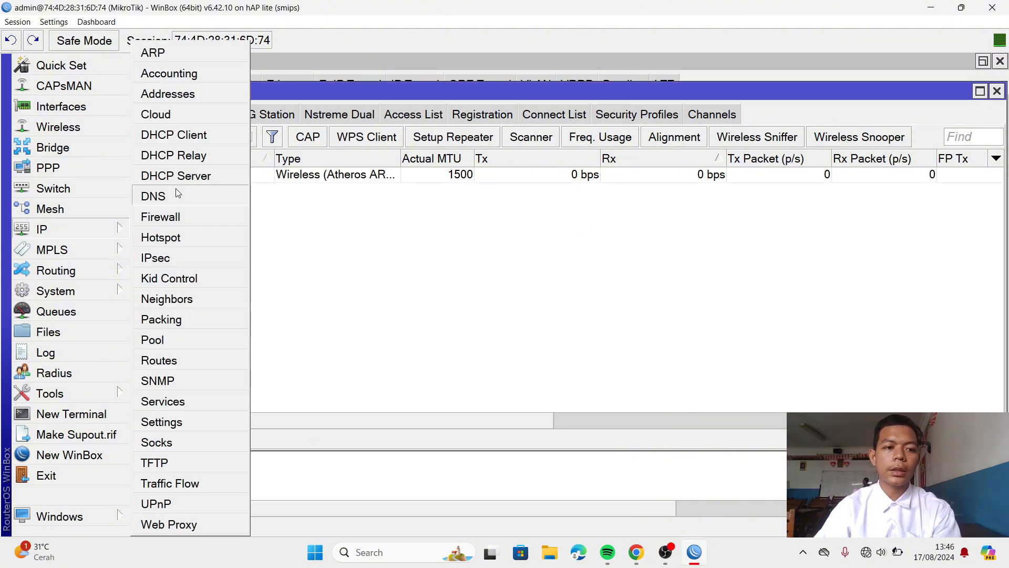
- Add a srcnat firewall NAT rule with out interface wlan1 and action masquerade, and close the firewall window
left_click(224, 222)
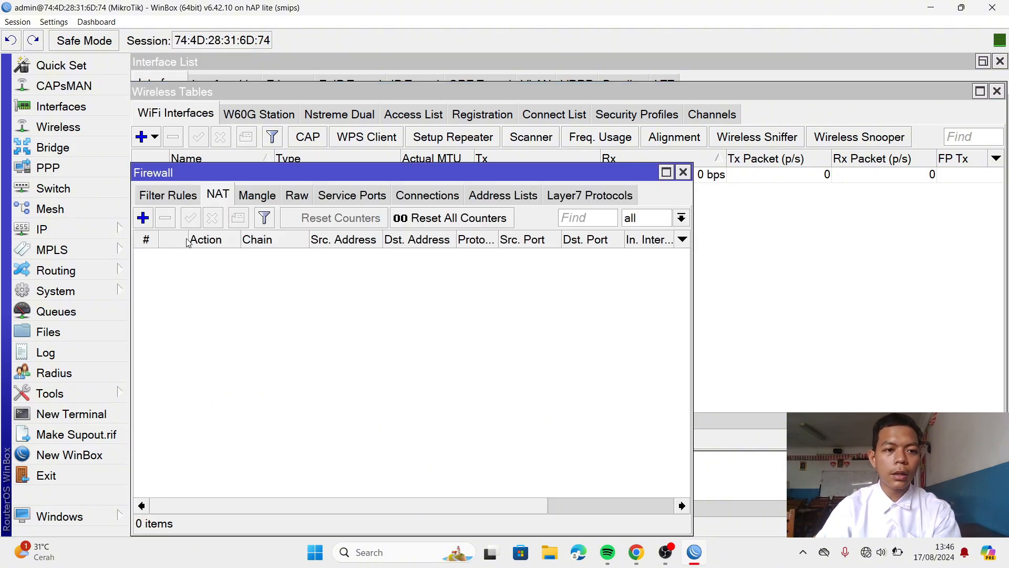
left_click(142, 218)
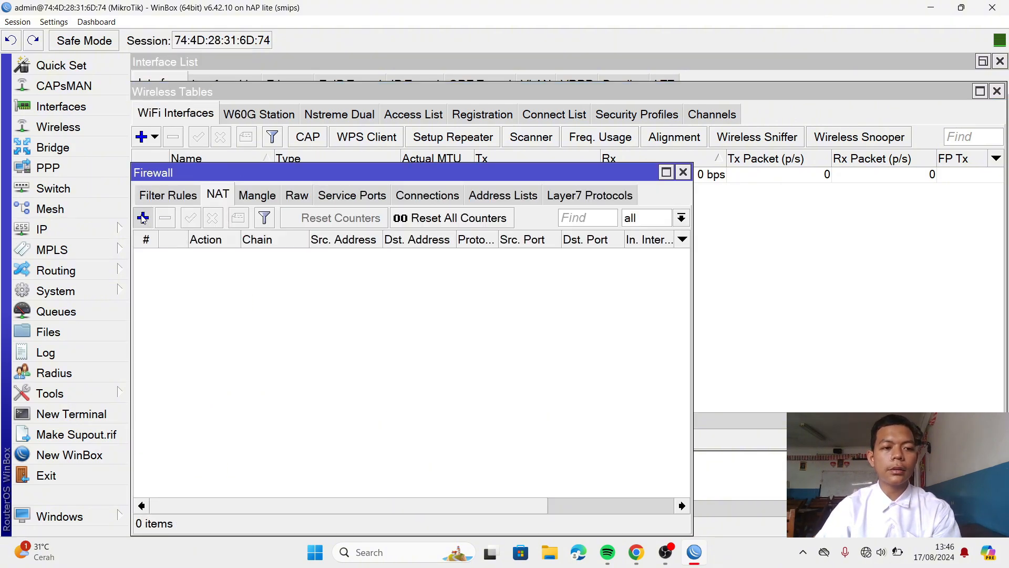
left_click(247, 86)
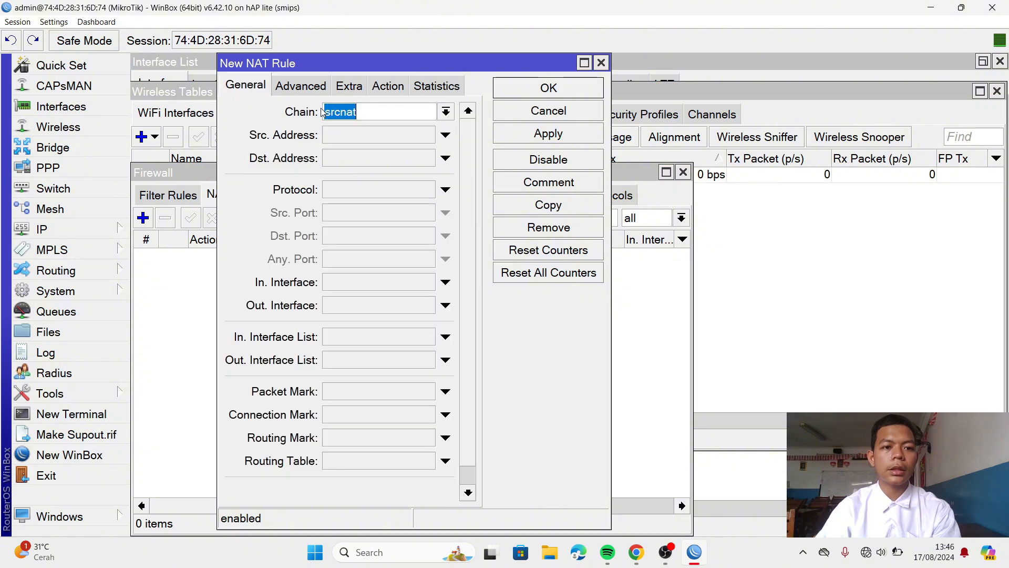
left_click(363, 306)
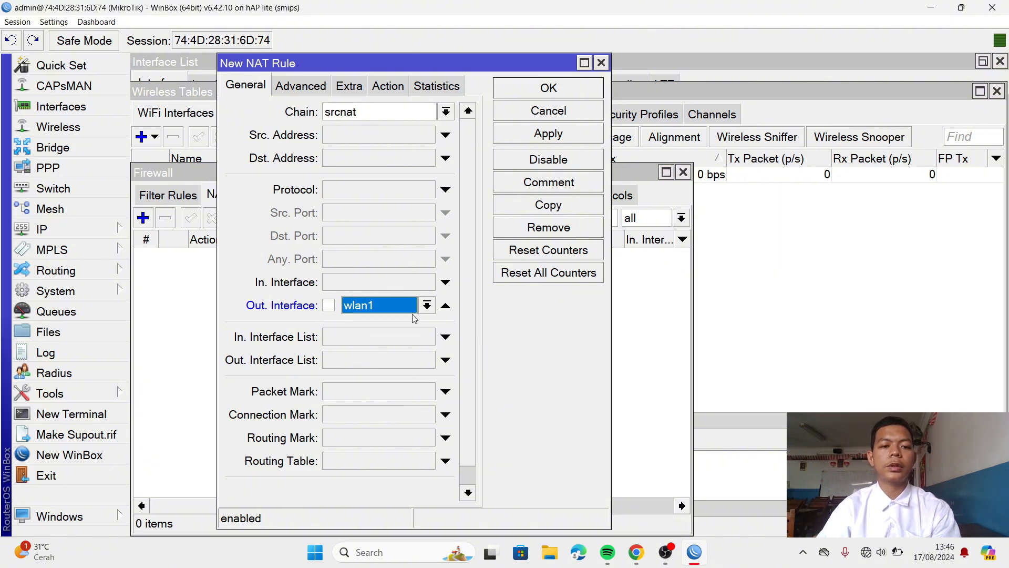
left_click(395, 88)
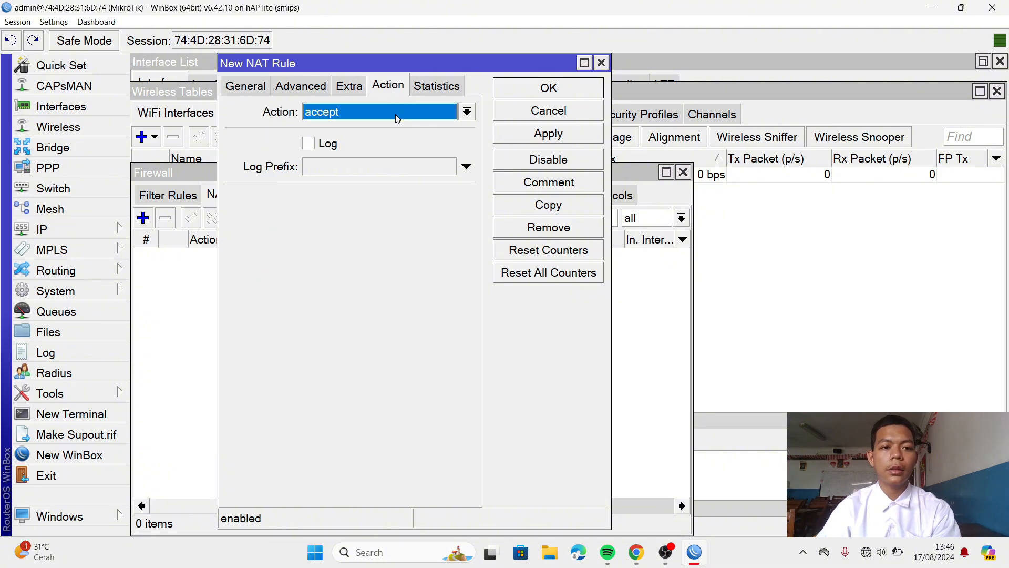
left_click(393, 112)
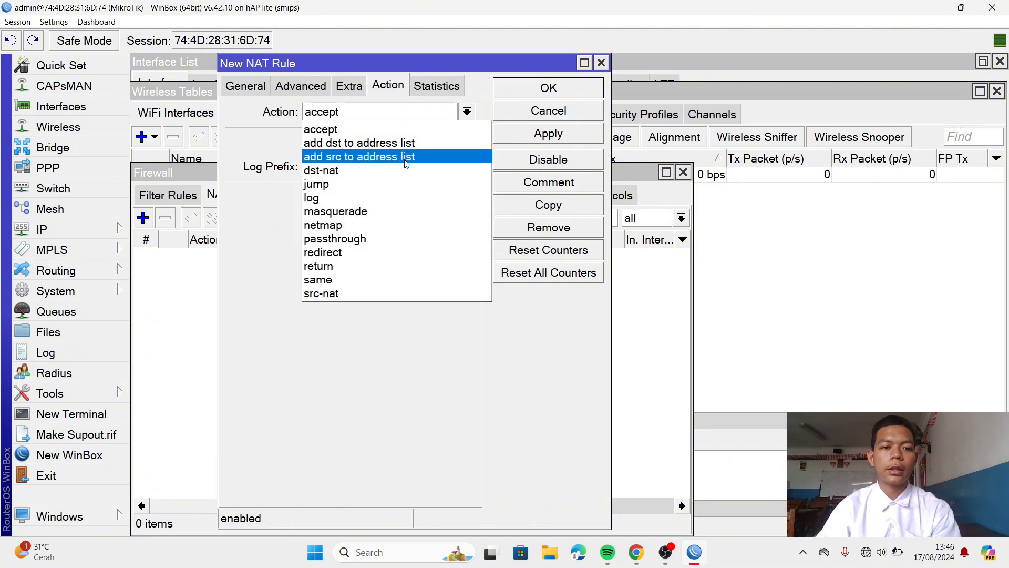
left_click(415, 211)
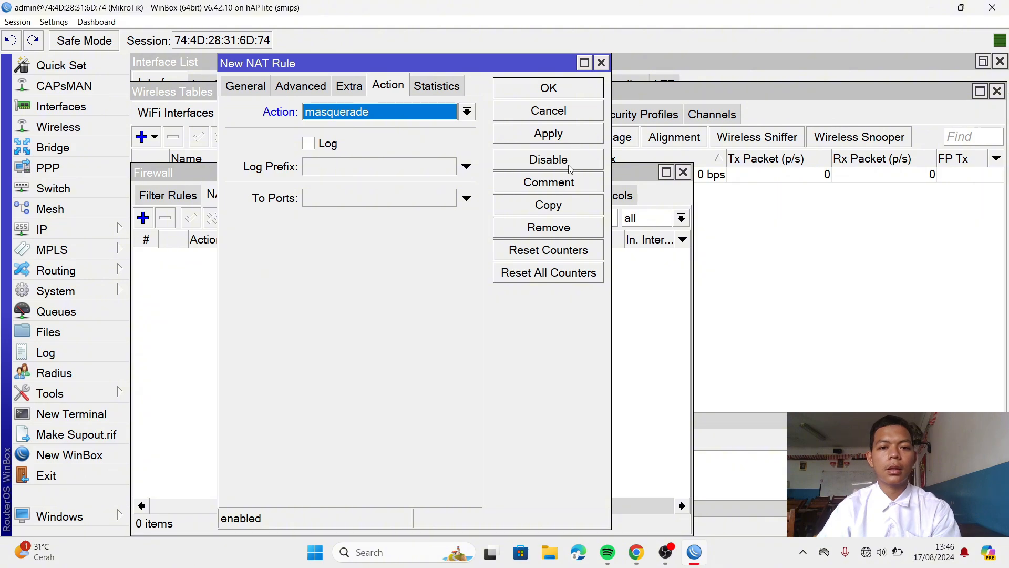
left_click(562, 136)
left_click(548, 88)
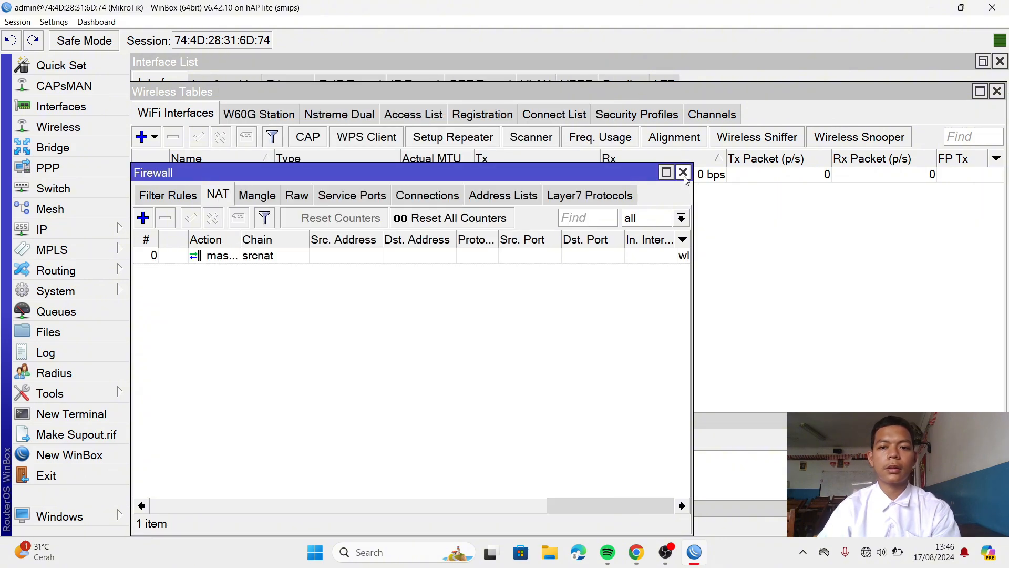
left_click(682, 172)
- Close the wireless and interface windows of Router 1 and connect to the neighboring router with MAC address DC:2C:6E:74:0E:F7
left_click(997, 91)
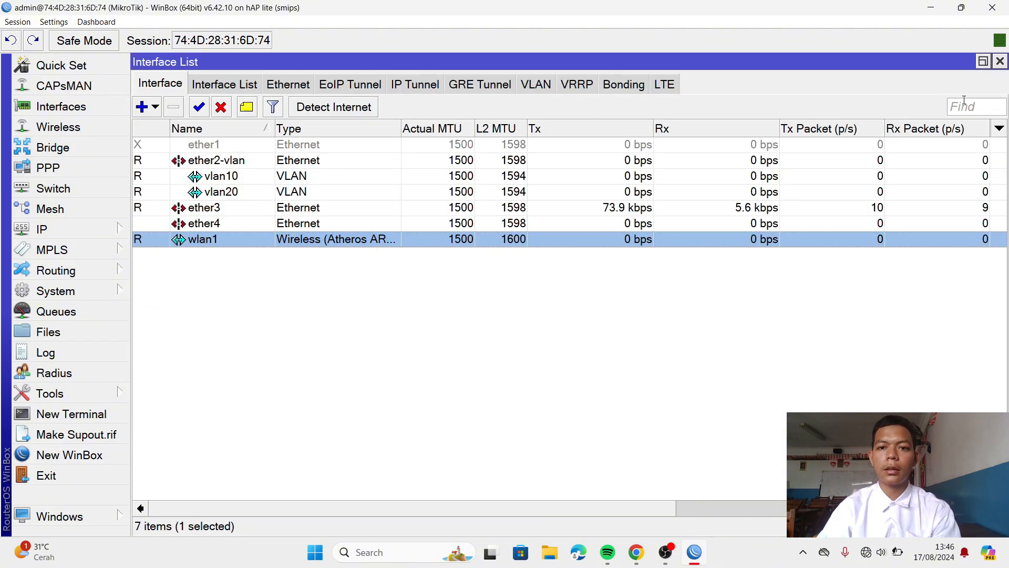
left_click(1000, 61)
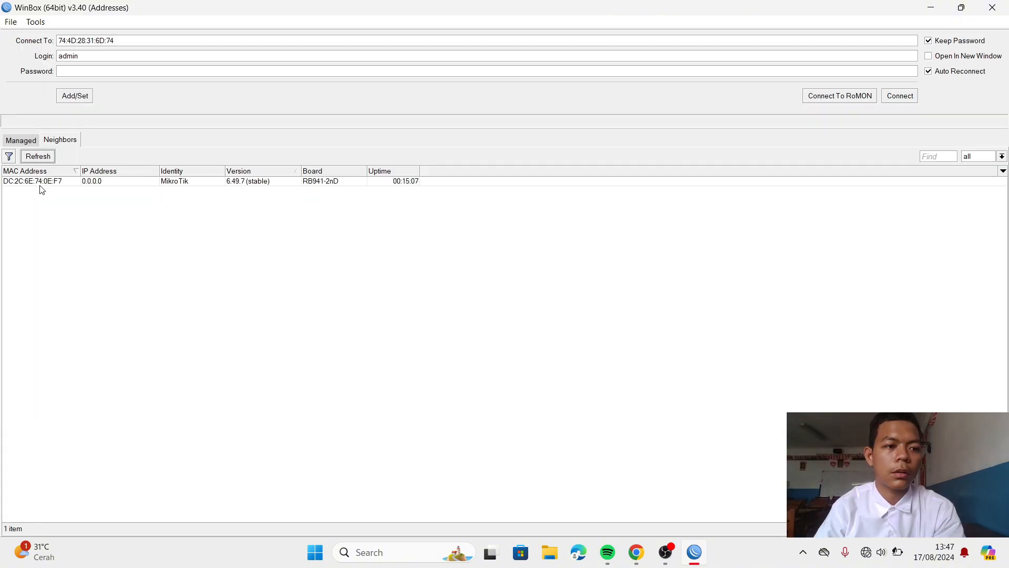
left_click(43, 182)
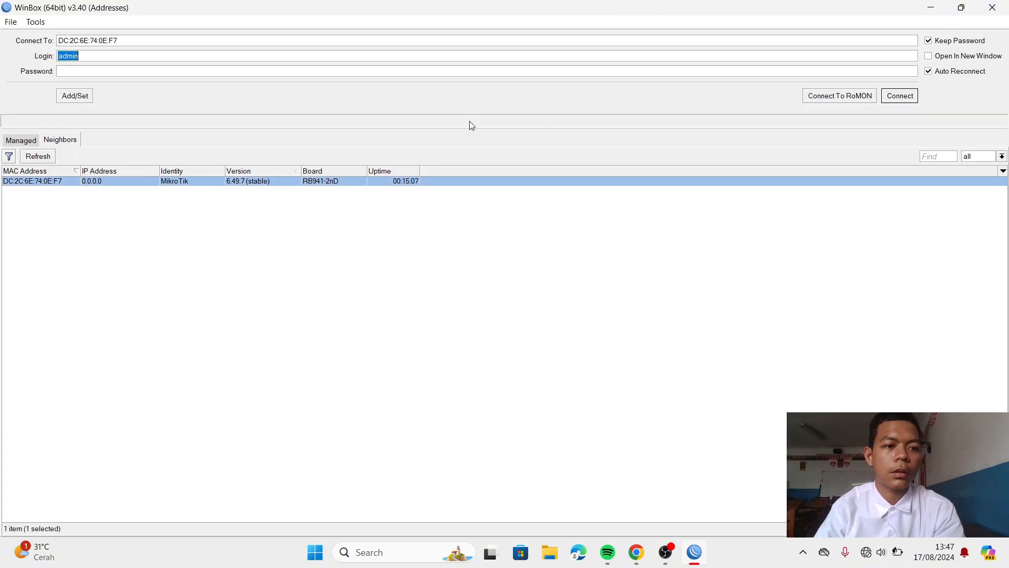
left_click(887, 103)
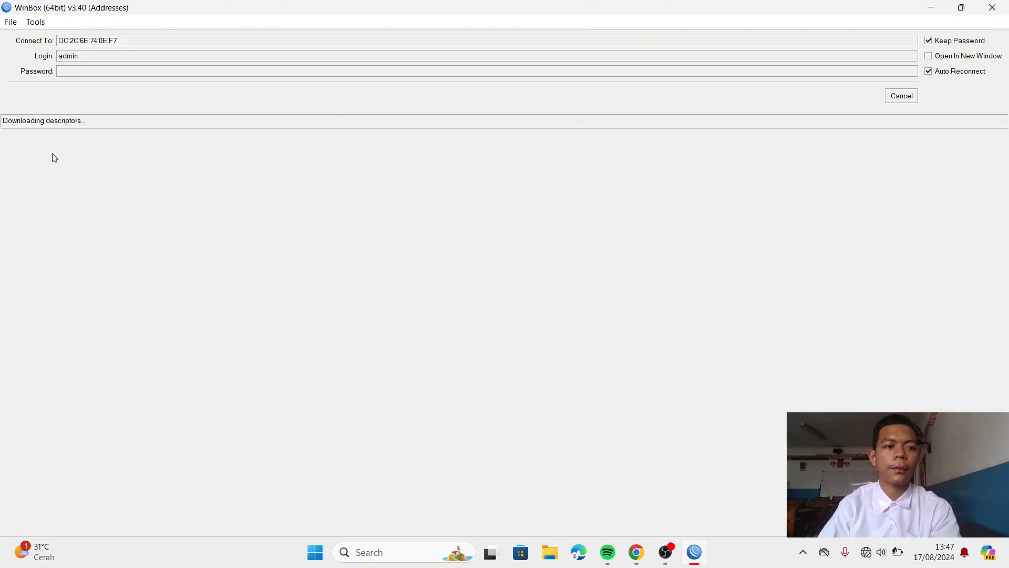
left_click(1003, 62)
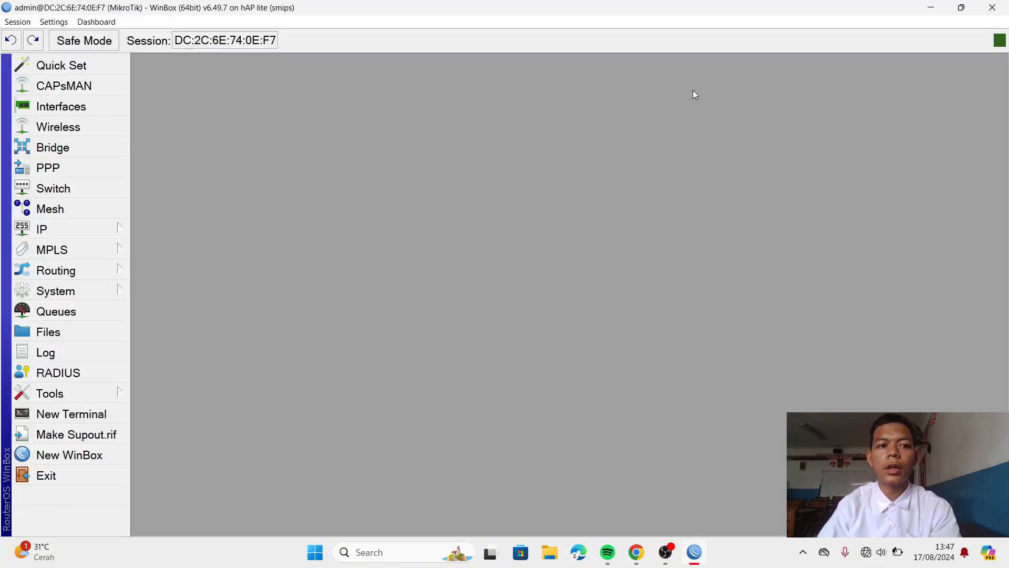
- Set the second router's system identity to ROUTER 2
left_click(58, 291)
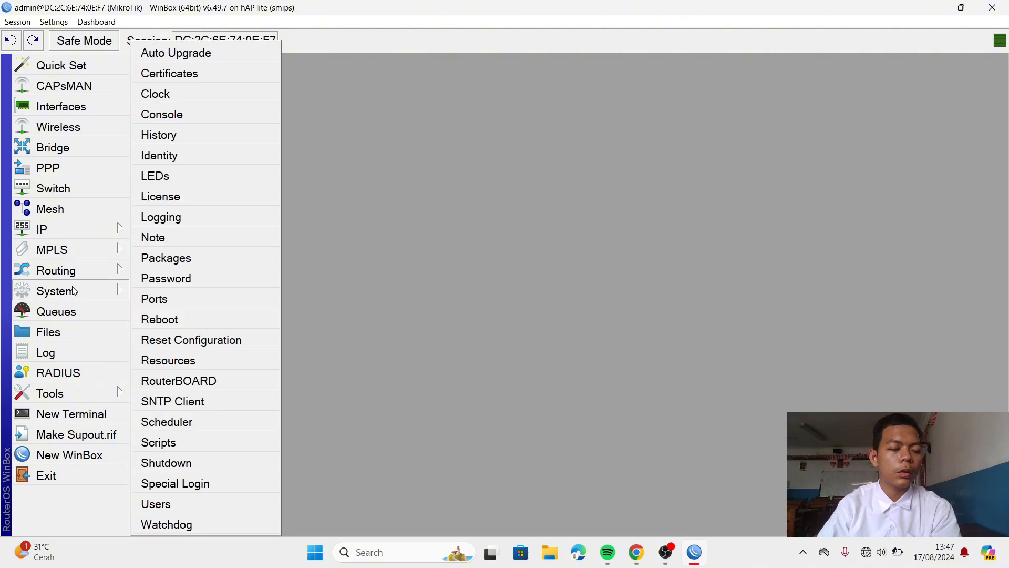
left_click(194, 152)
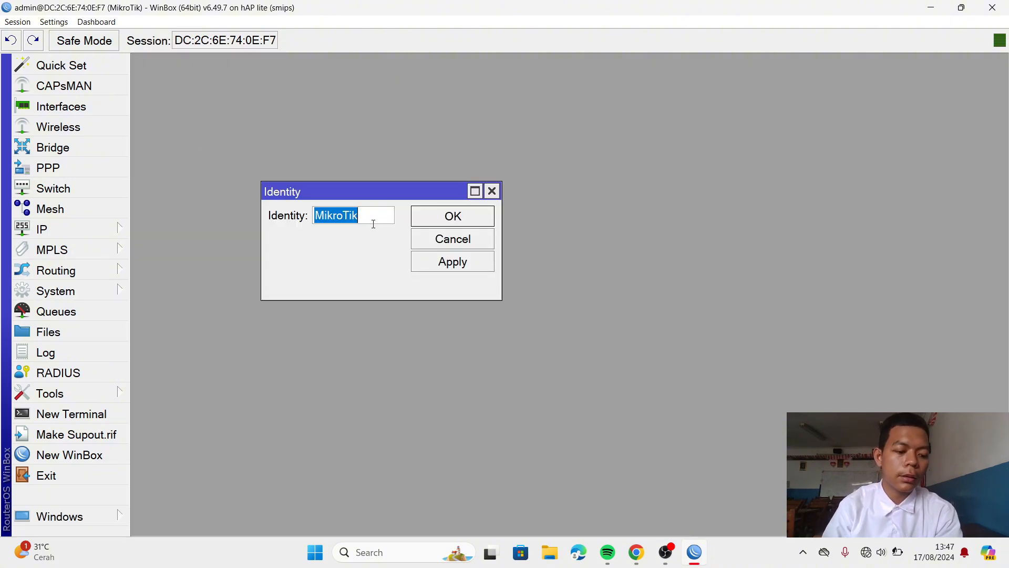
key("Caps_Lock")
type("ROUTER 2")
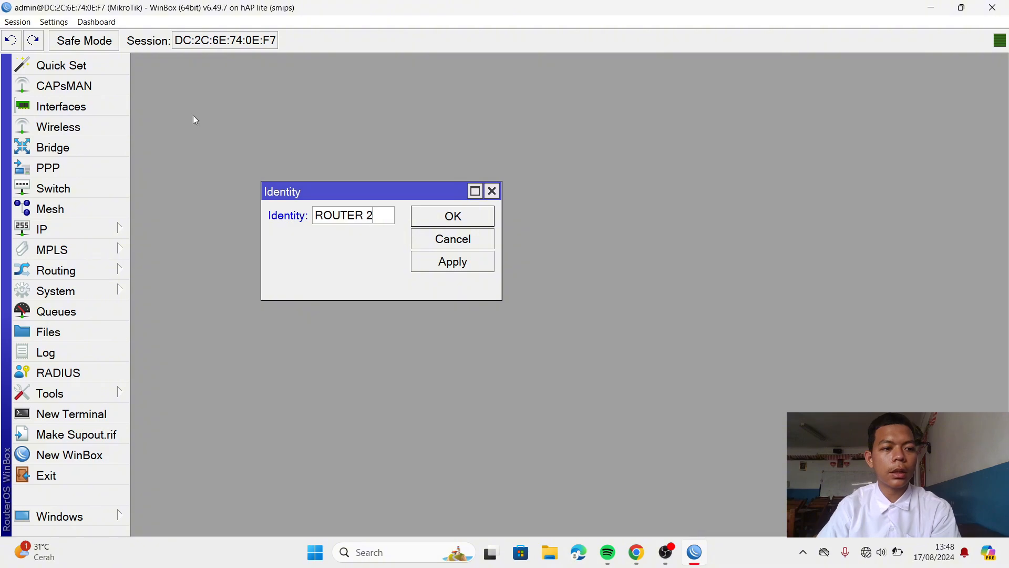
left_click(463, 265)
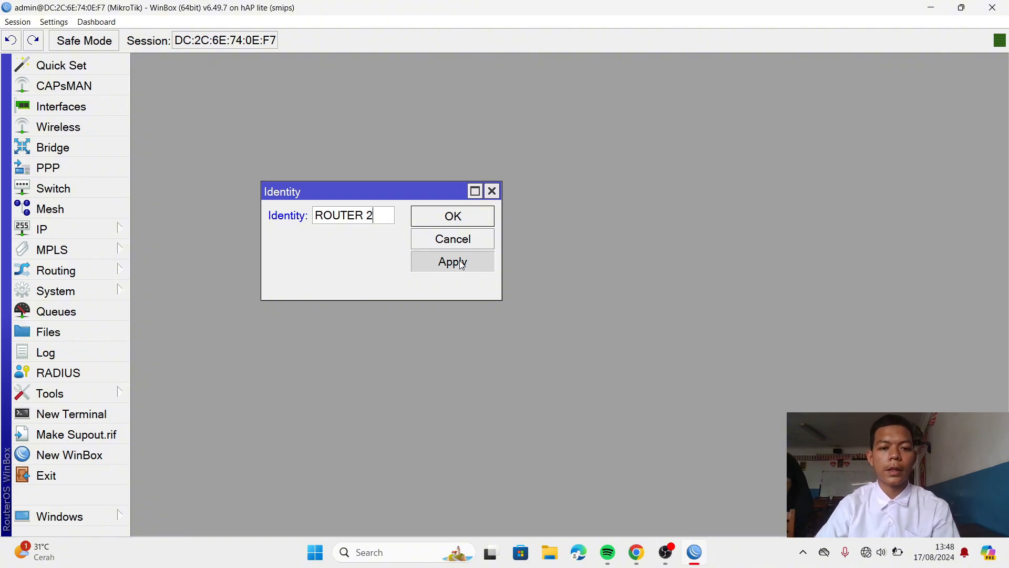
left_click(453, 216)
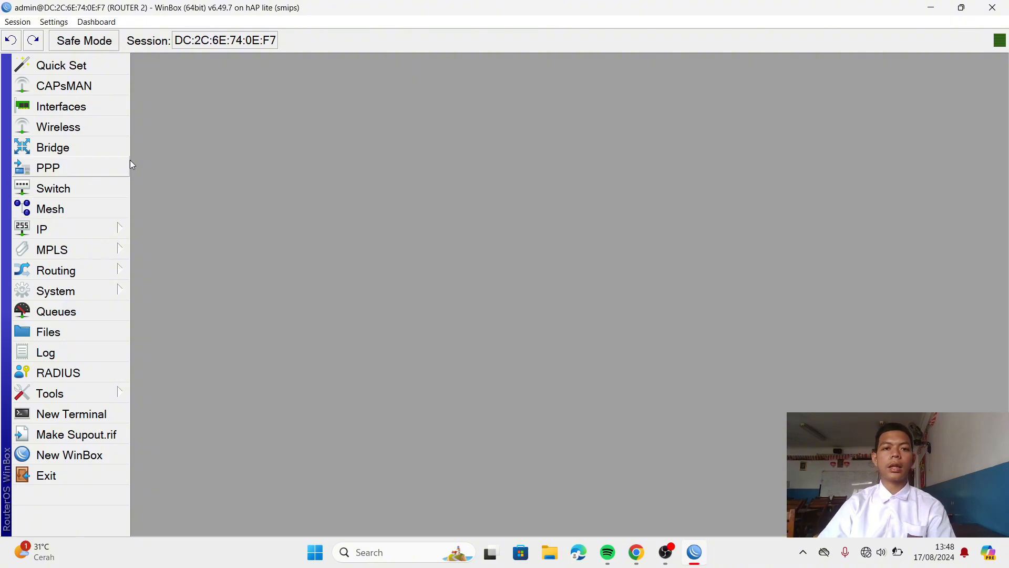
- Rename the ether1 interface as ether1-ISP in the interface list
left_click(106, 106)
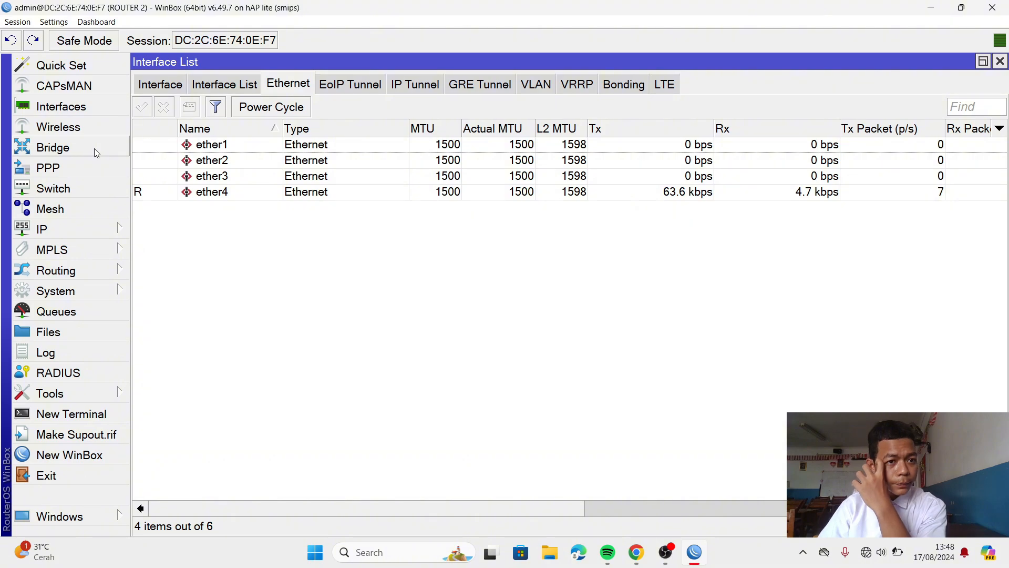
double_click(240, 146)
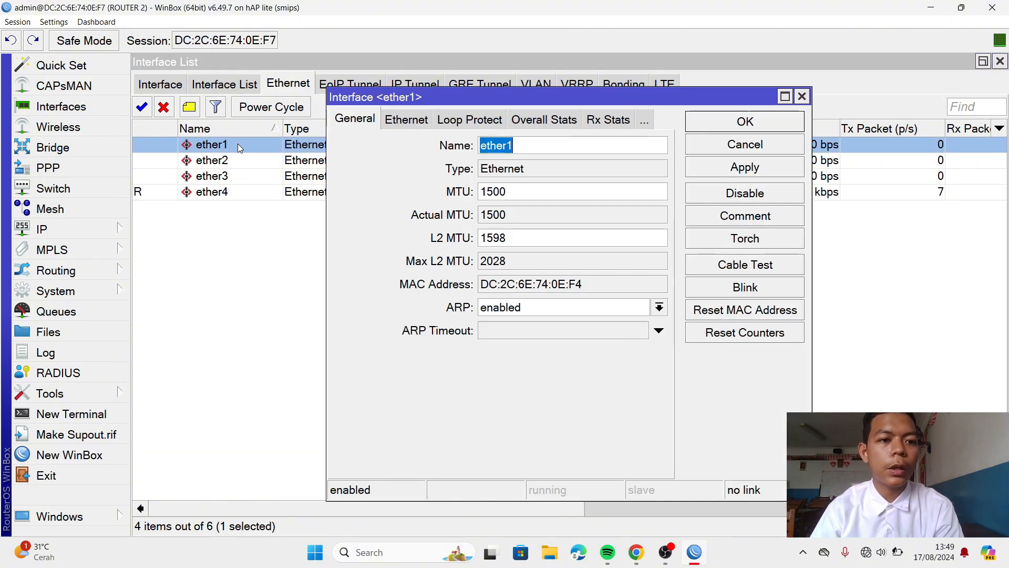
left_click(523, 148)
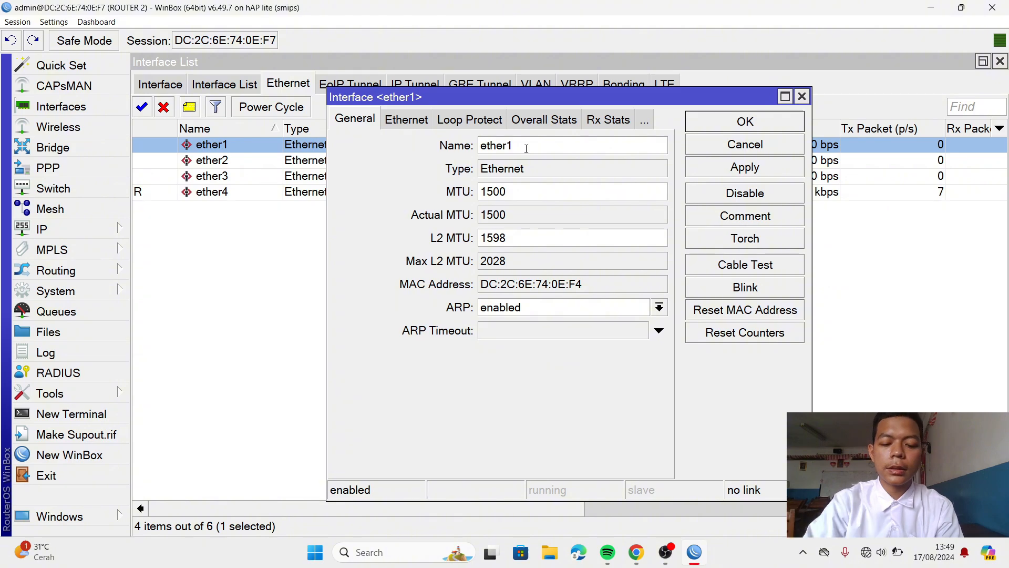
type("-I")
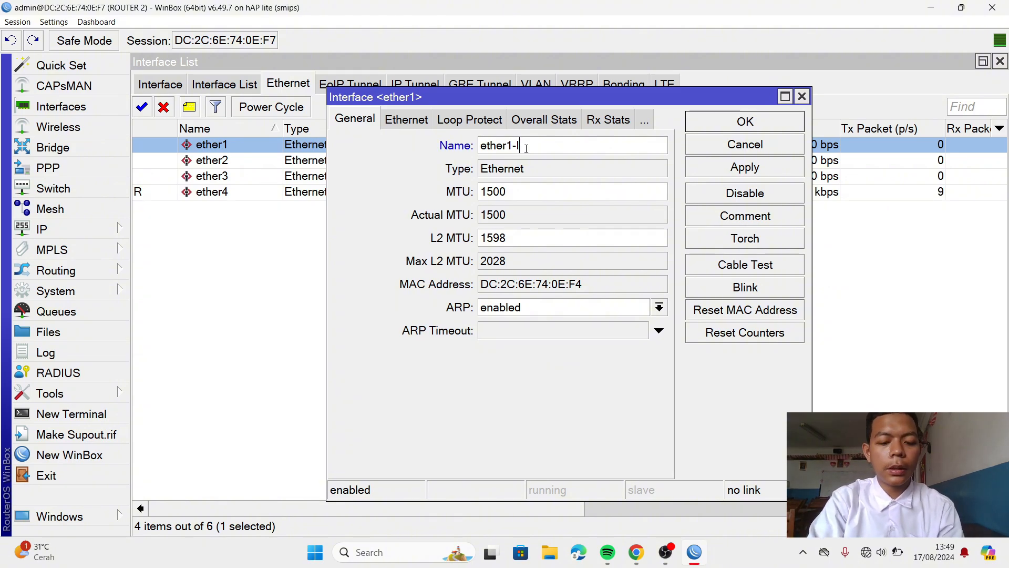
type("SP")
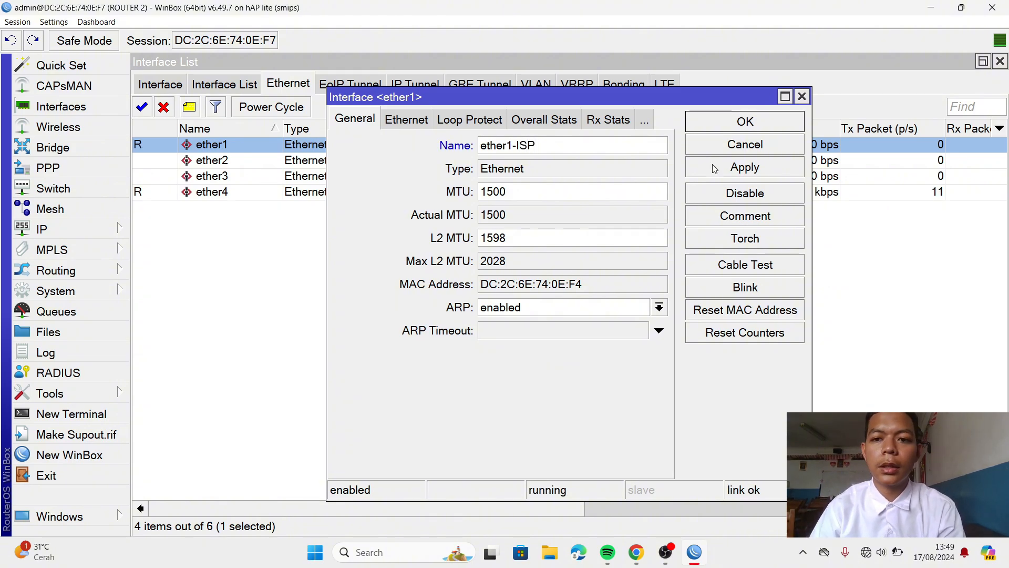
left_click(715, 169)
left_click(745, 122)
- Rename the ether2 interface as ether2-VLAN10
left_click(234, 165)
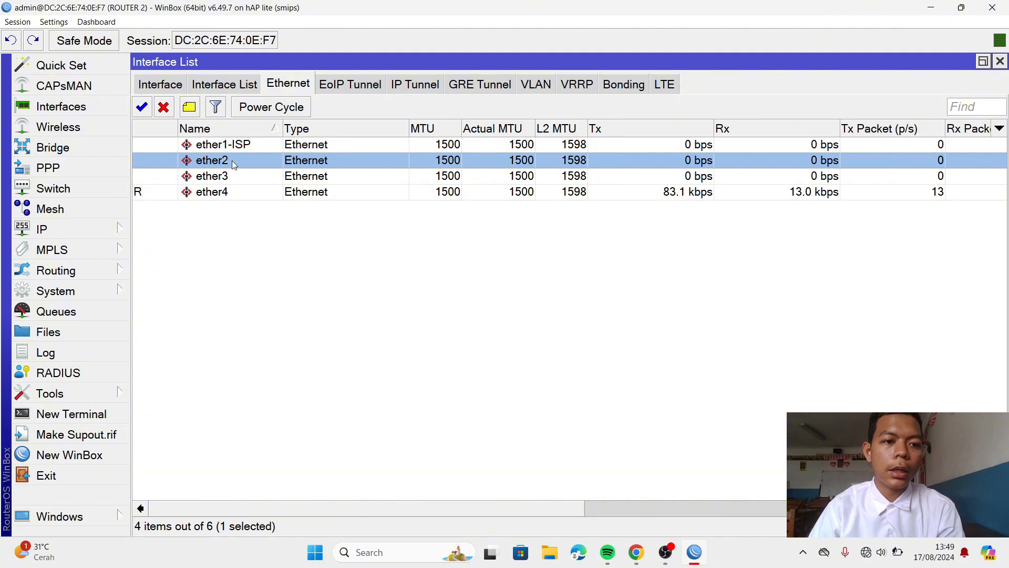
double_click(234, 164)
left_click(534, 149)
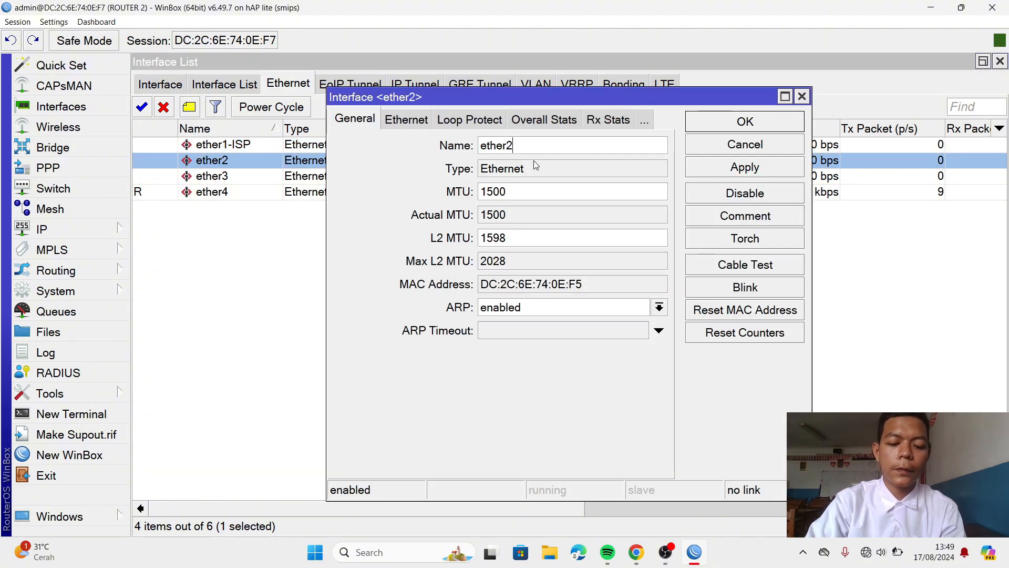
type("-VLAN")
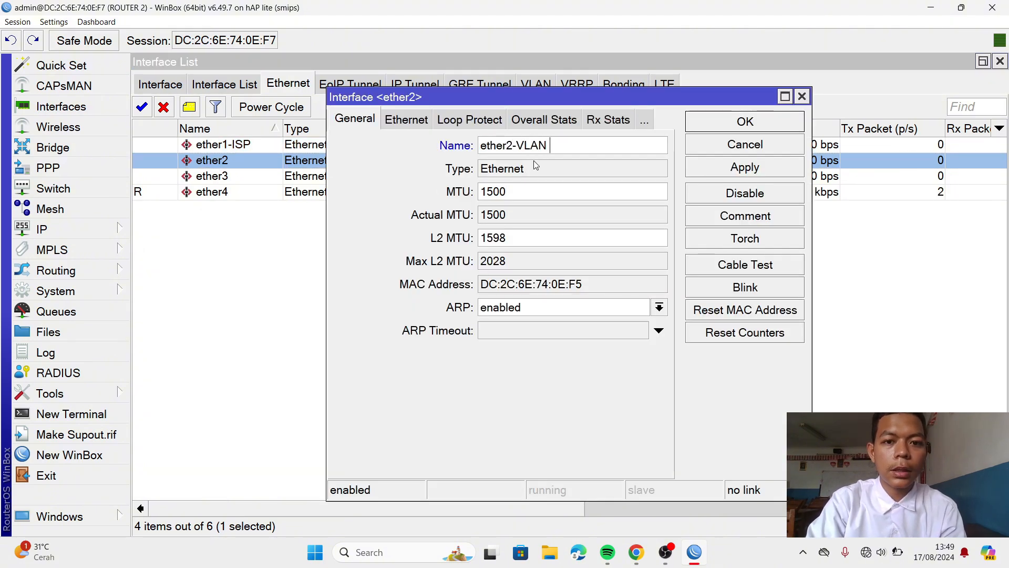
type("10")
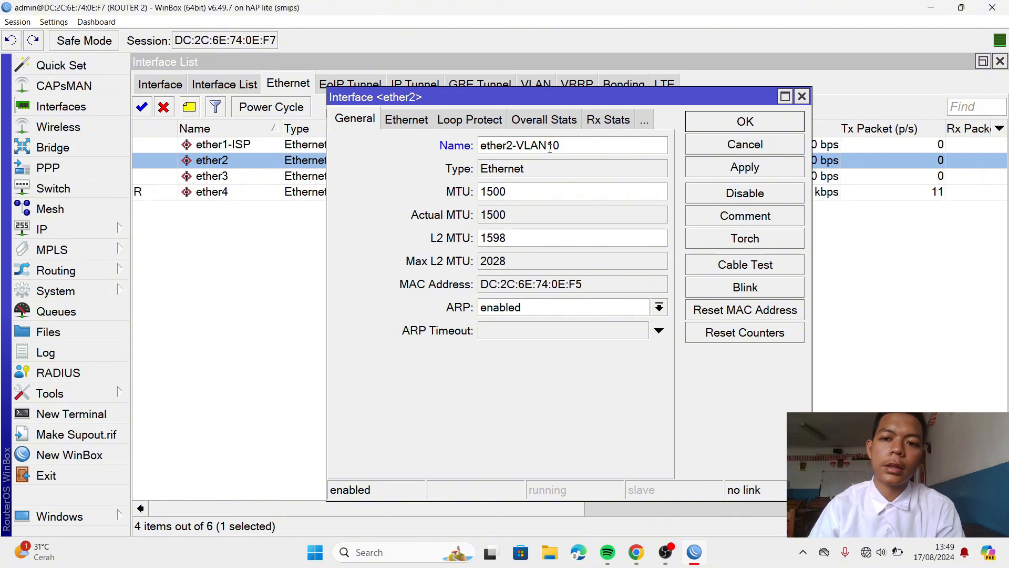
left_click(739, 171)
left_click(741, 125)
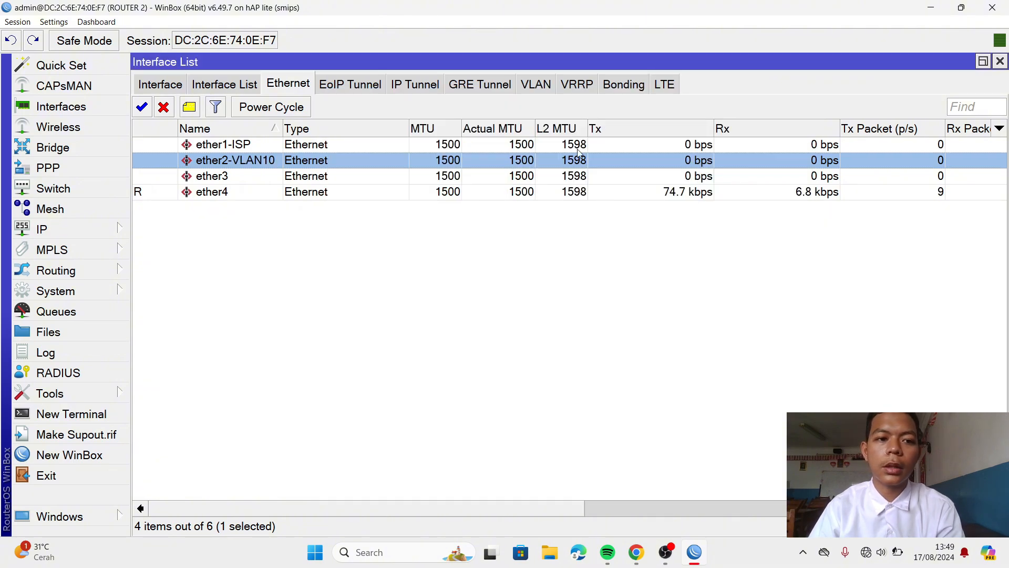
- Rename the ether3 interface as ether3-VLAN20
double_click(245, 177)
left_click(528, 149)
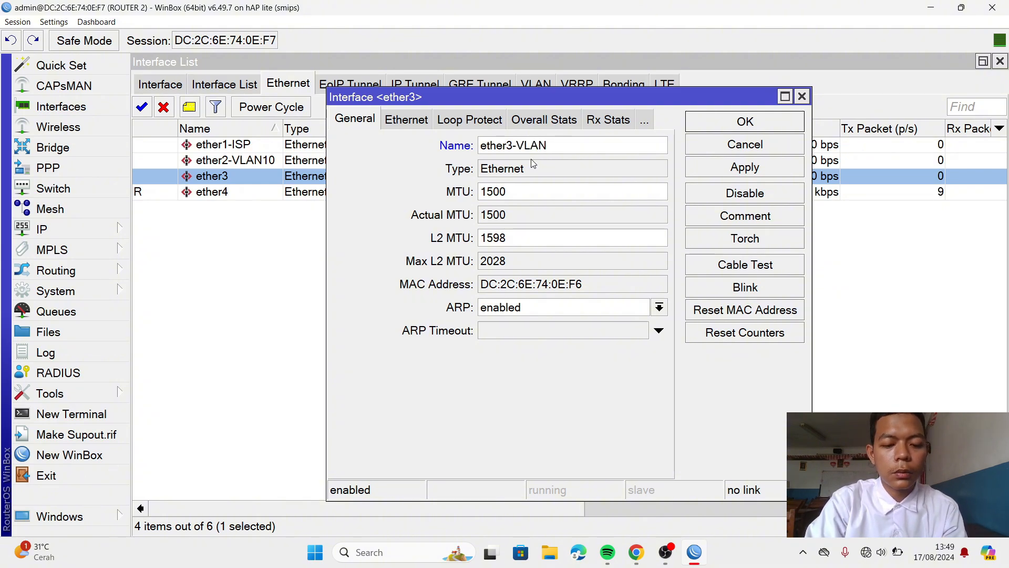
left_click(769, 173)
left_click(745, 122)
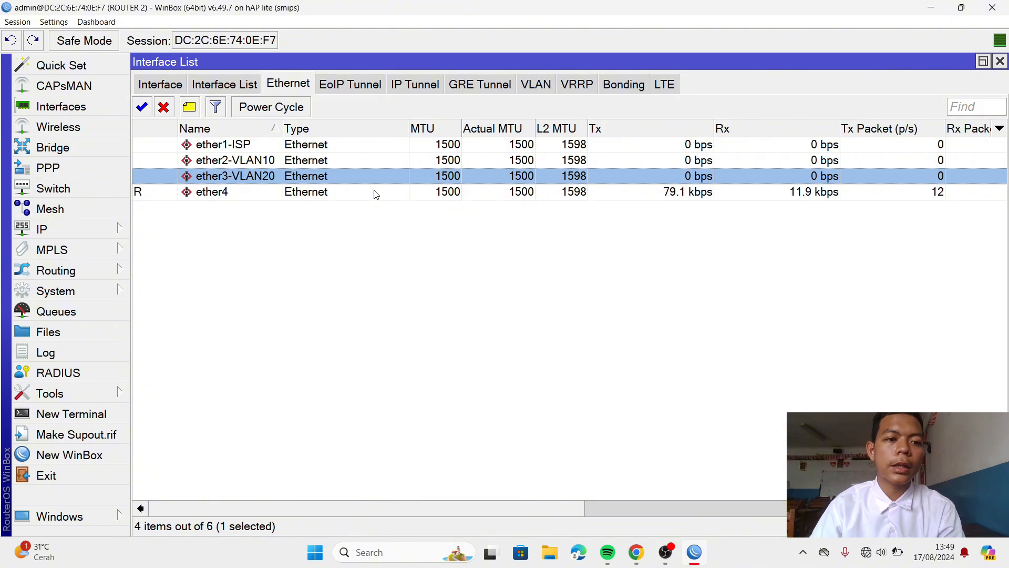
- Create a new bridge interface on Router 2 with the default name and settings
left_click(70, 150)
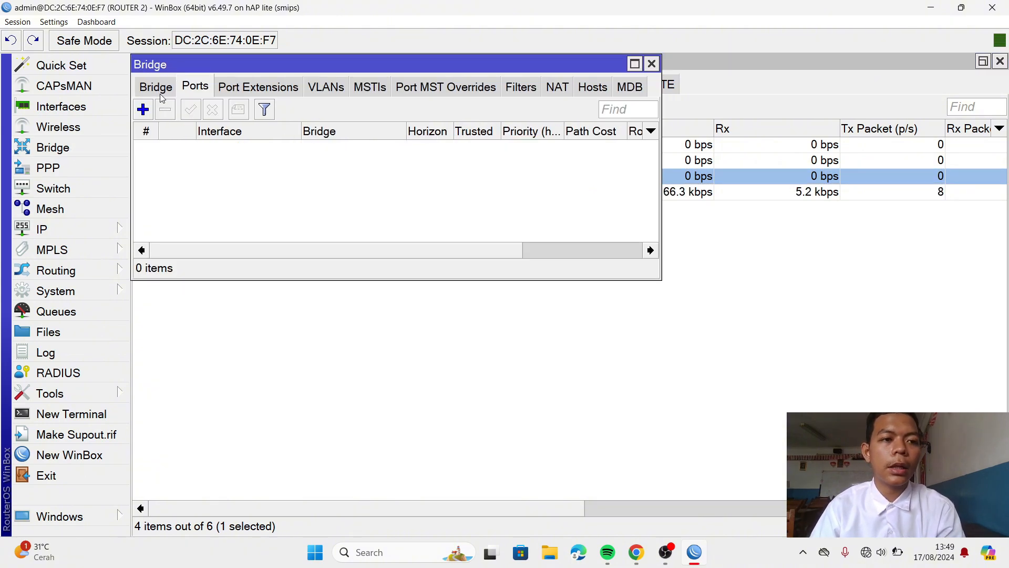
left_click(160, 94)
left_click(143, 110)
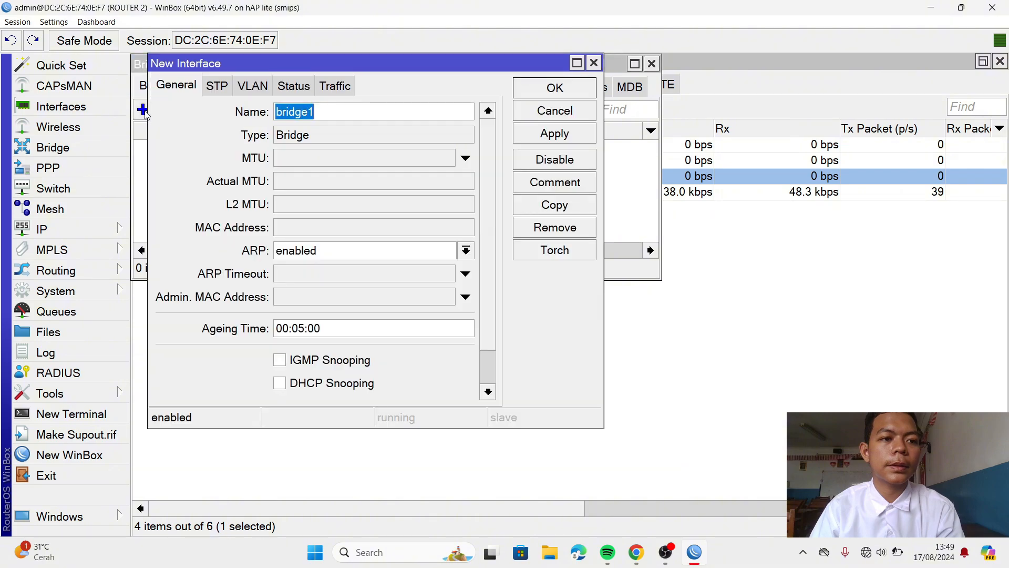
left_click(544, 138)
left_click(553, 89)
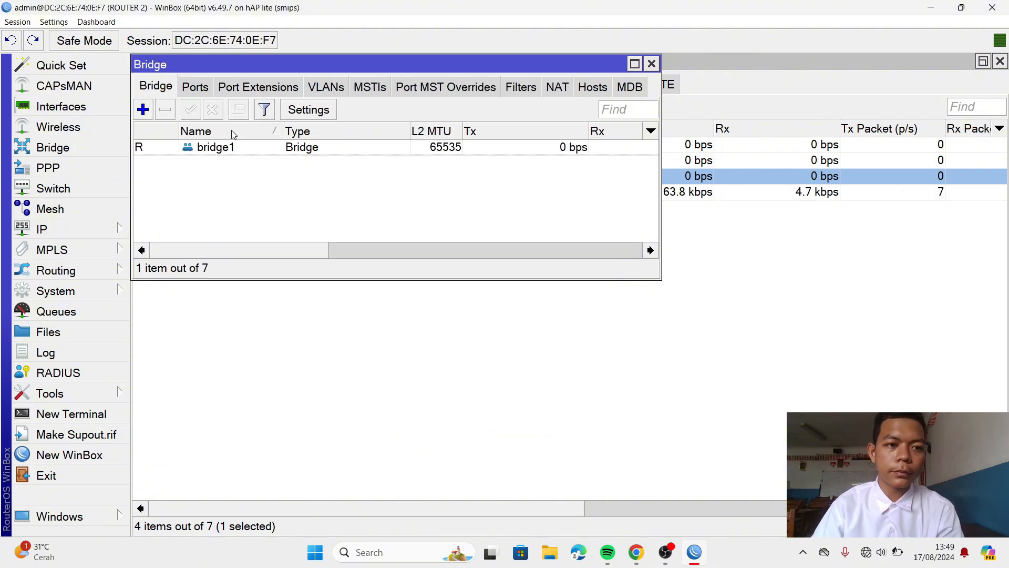
- Add ether1-ISP as a port of bridge1 with the default port settings
left_click(196, 88)
left_click(143, 109)
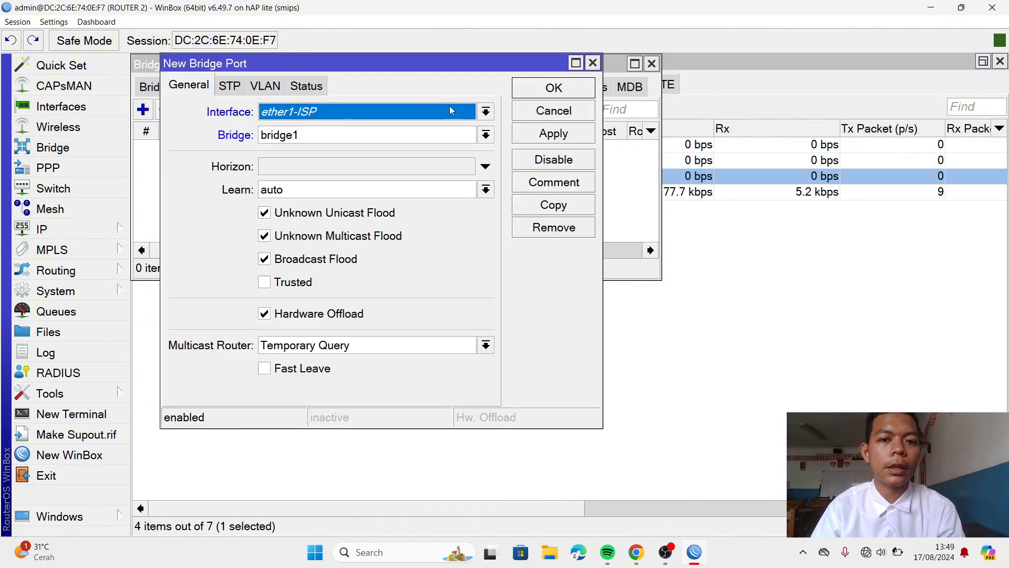
left_click(543, 136)
left_click(544, 94)
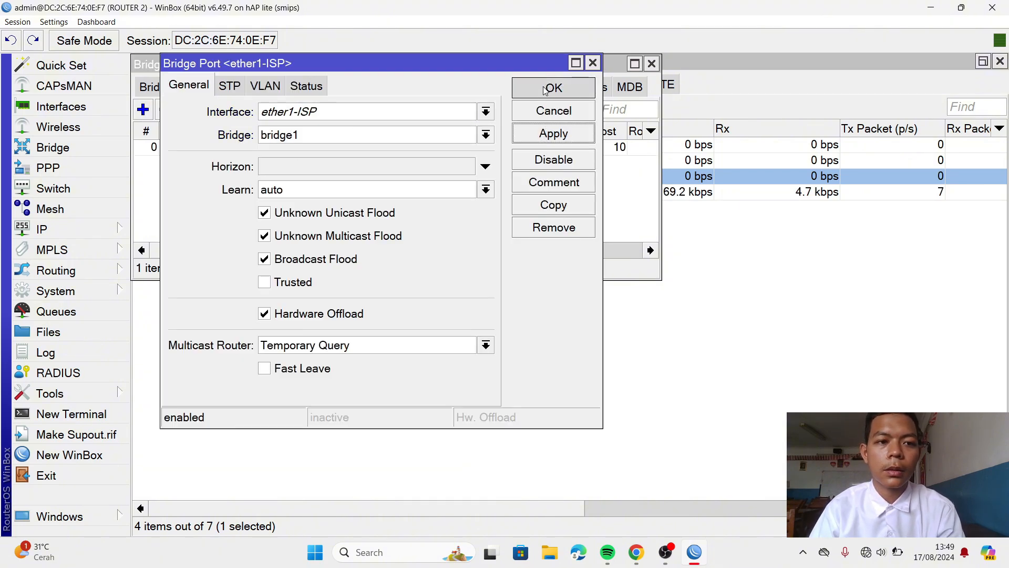
- Add ether2-VLAN10 as a port of bridge1
left_click(143, 110)
left_click(308, 111)
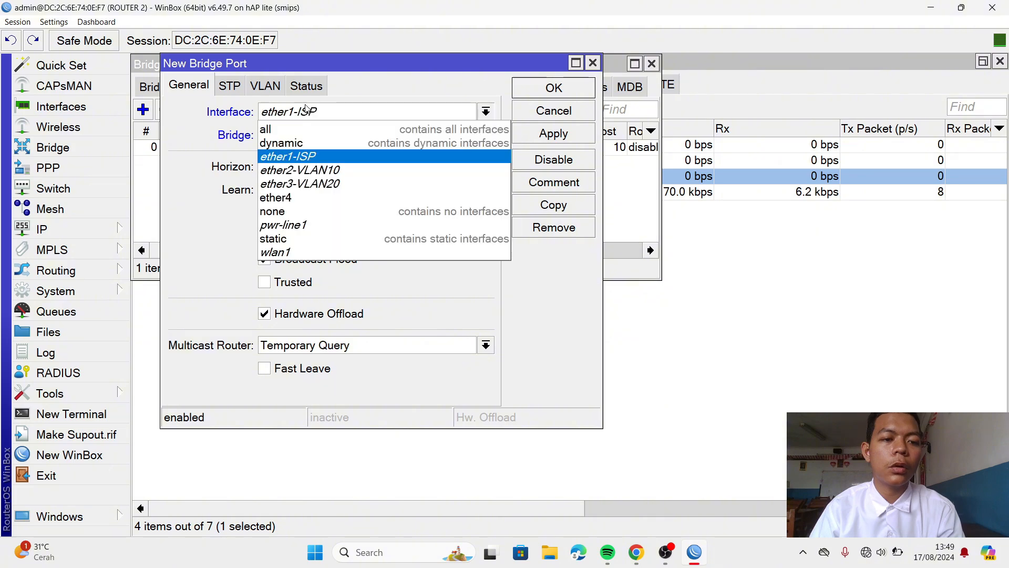
left_click(314, 169)
left_click(553, 134)
left_click(554, 95)
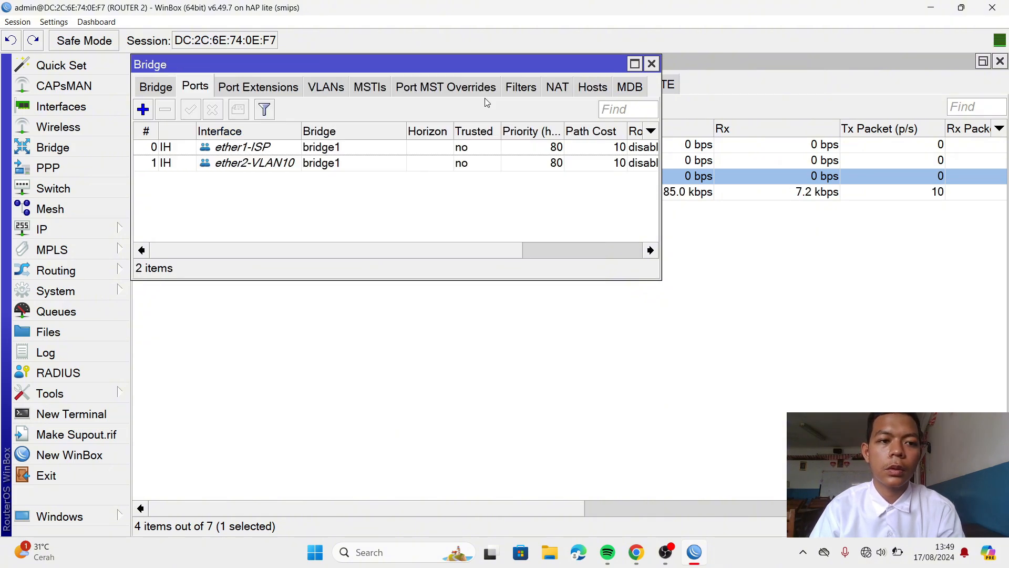
left_click(142, 109)
left_click(306, 114)
left_click(312, 182)
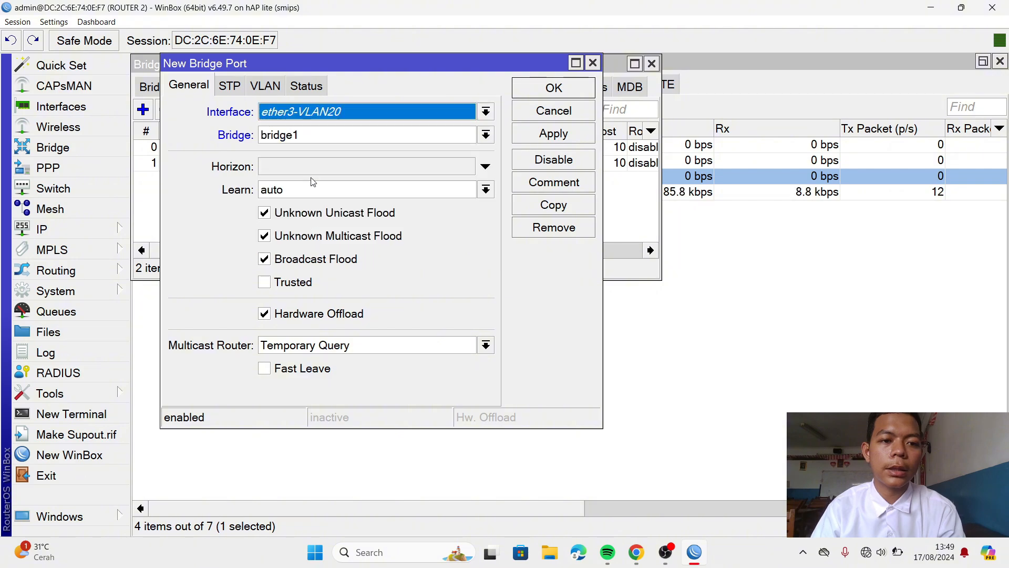
left_click(554, 110)
- Add ether3-VLAN20 as a port of bridge1 and close the bridge window
left_click(142, 110)
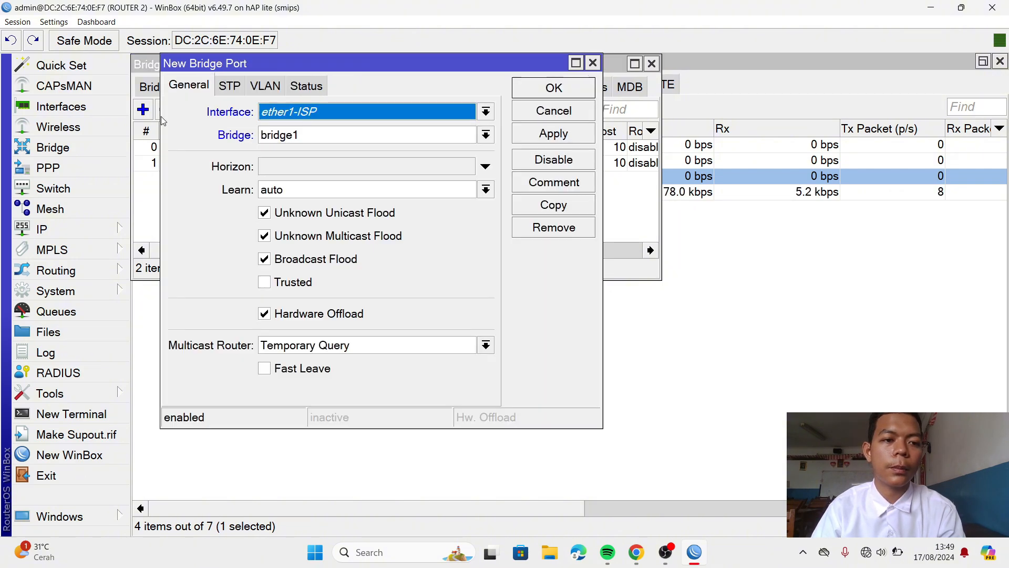
left_click(330, 113)
left_click(300, 184)
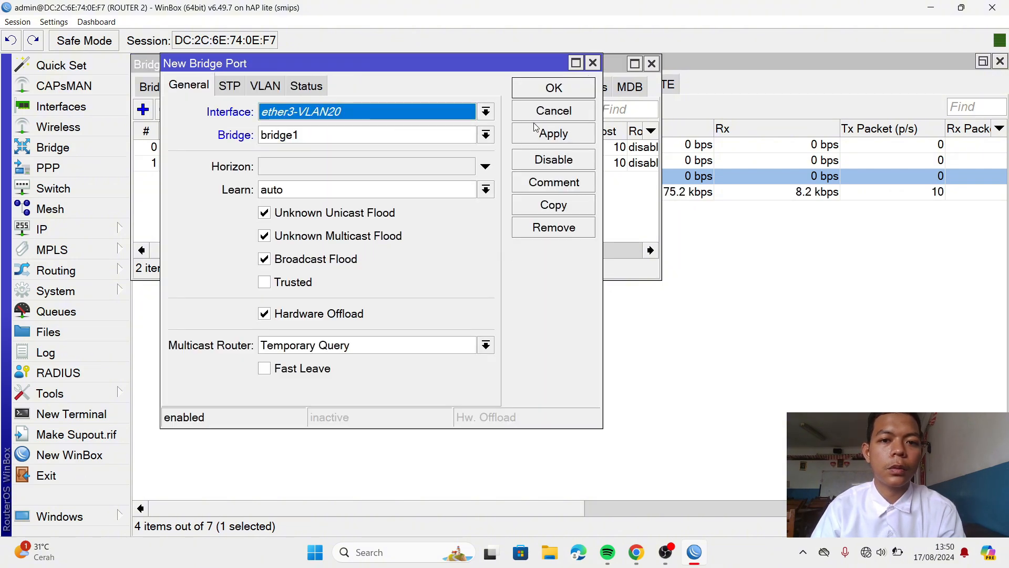
left_click(542, 135)
left_click(546, 89)
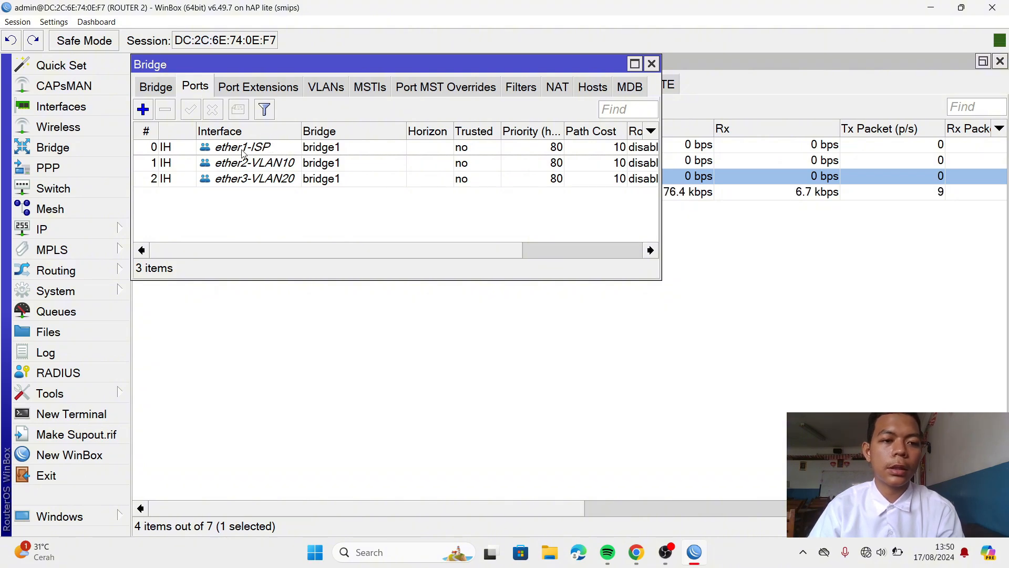
left_click(651, 64)
- Add a switch VLAN entry on switch1 with VLAN ID 10 and ports ether1-ISP and ether2-VLAN10
left_click(98, 190)
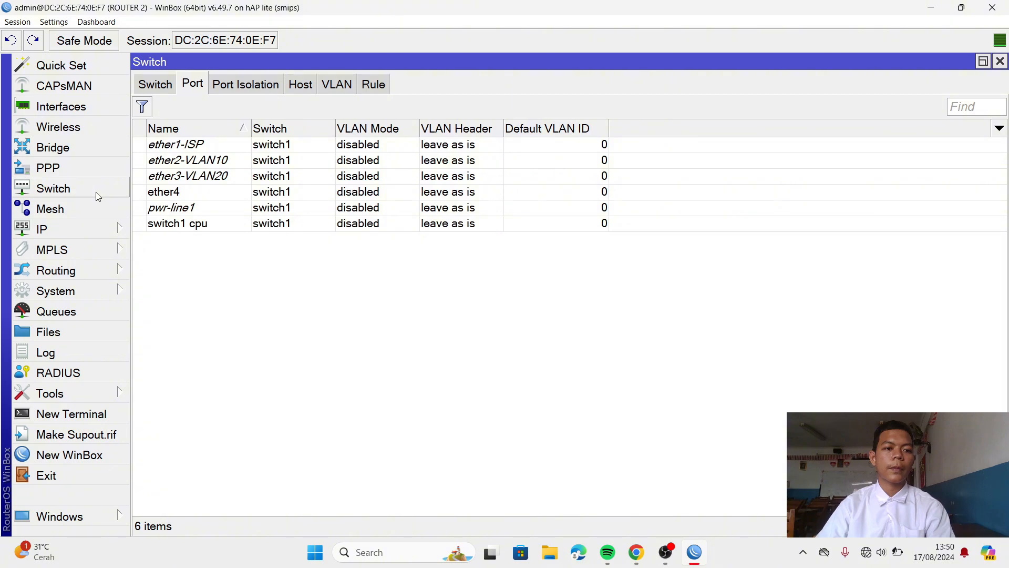
left_click(337, 85)
left_click(141, 107)
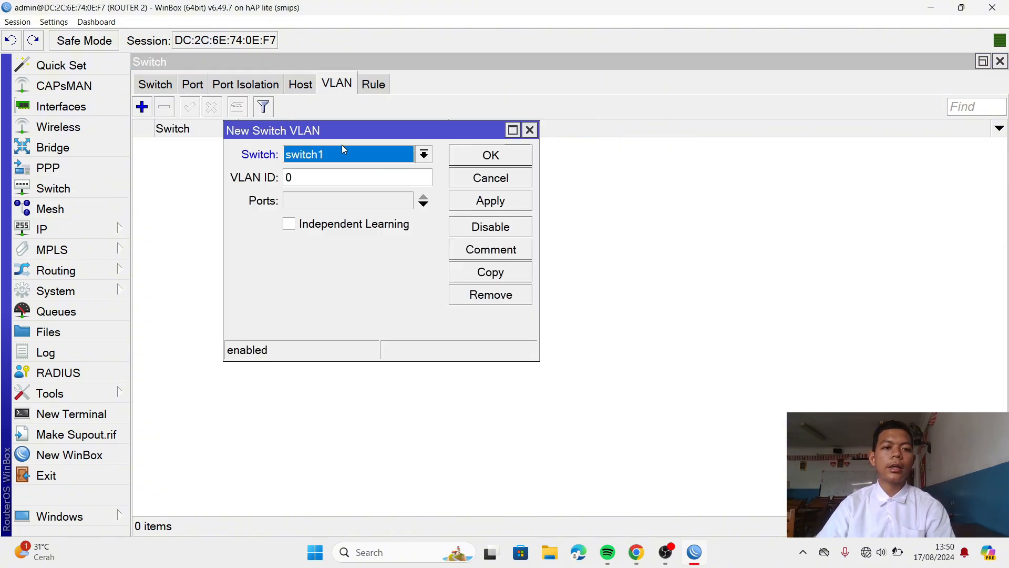
left_click(366, 172)
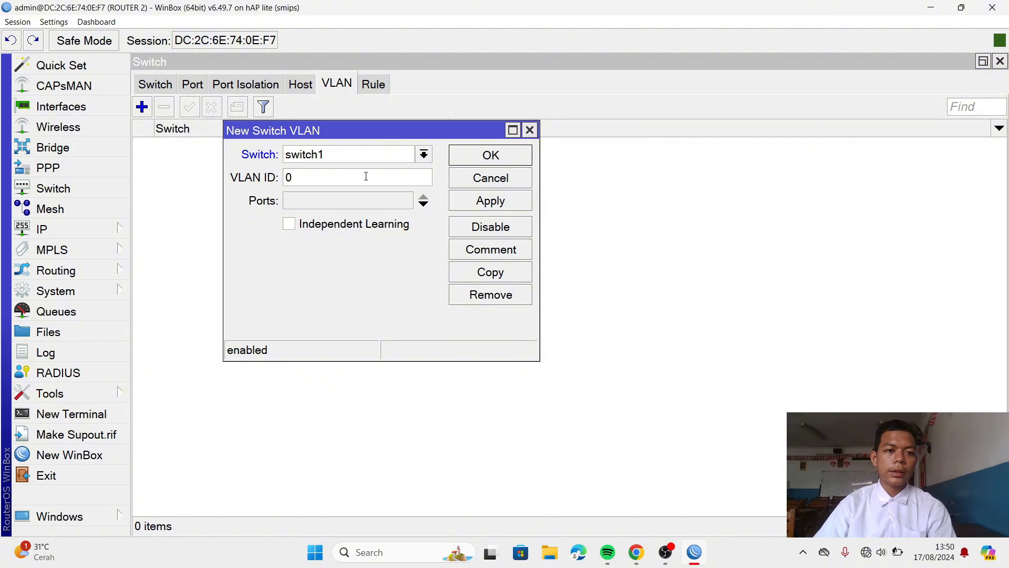
type("10")
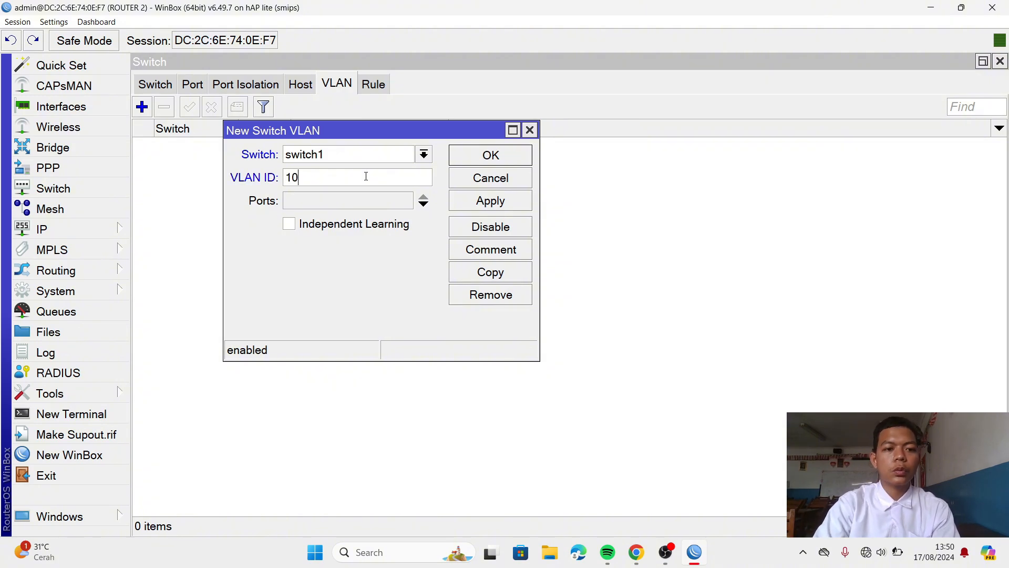
left_click(380, 199)
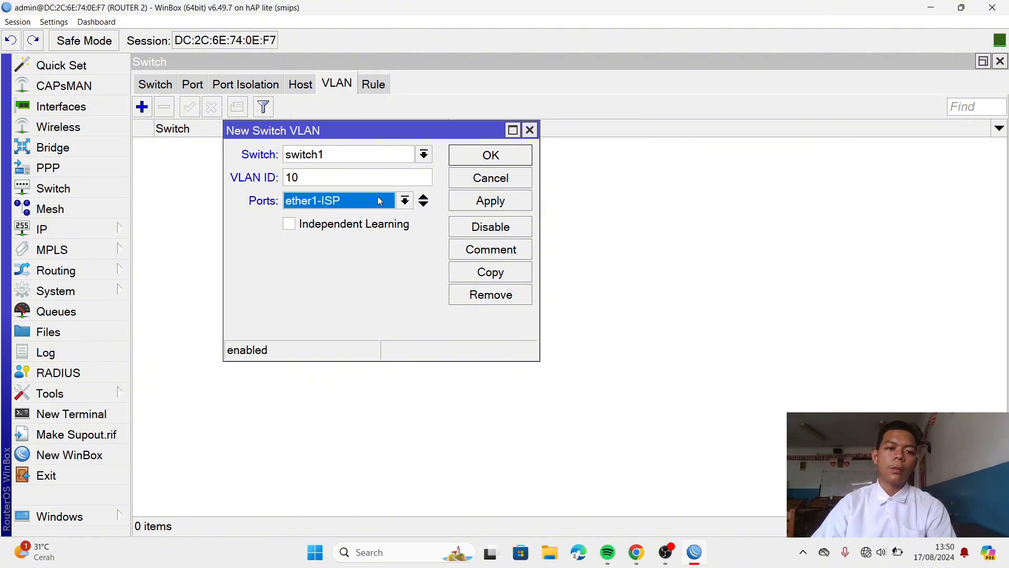
left_click(423, 204)
left_click(404, 224)
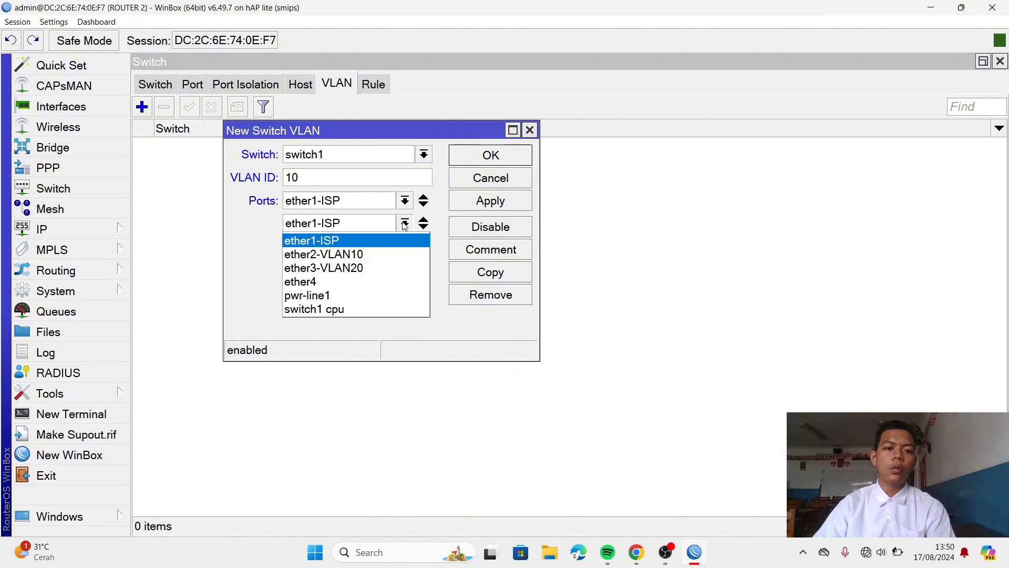
left_click(373, 254)
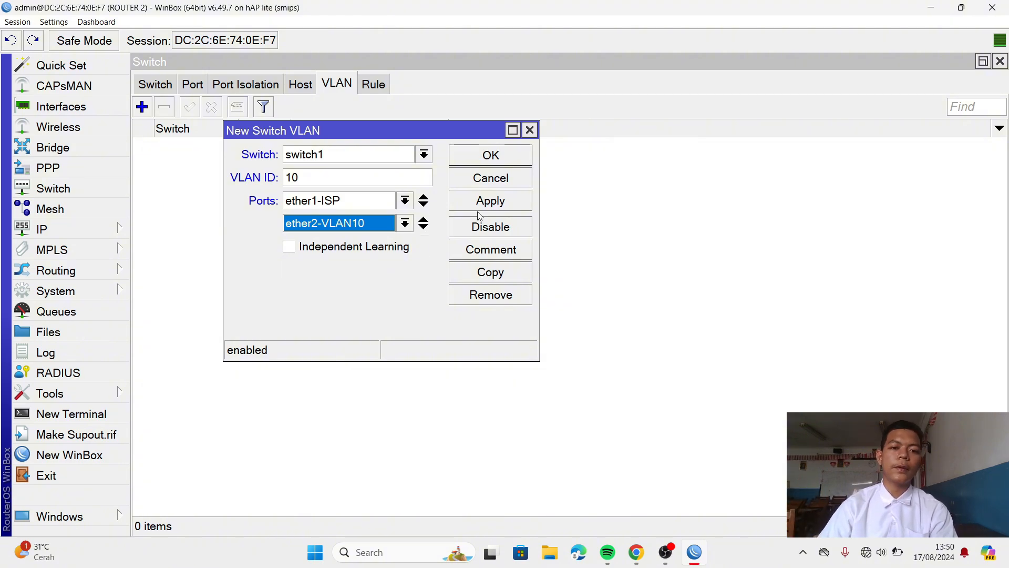
left_click(512, 201)
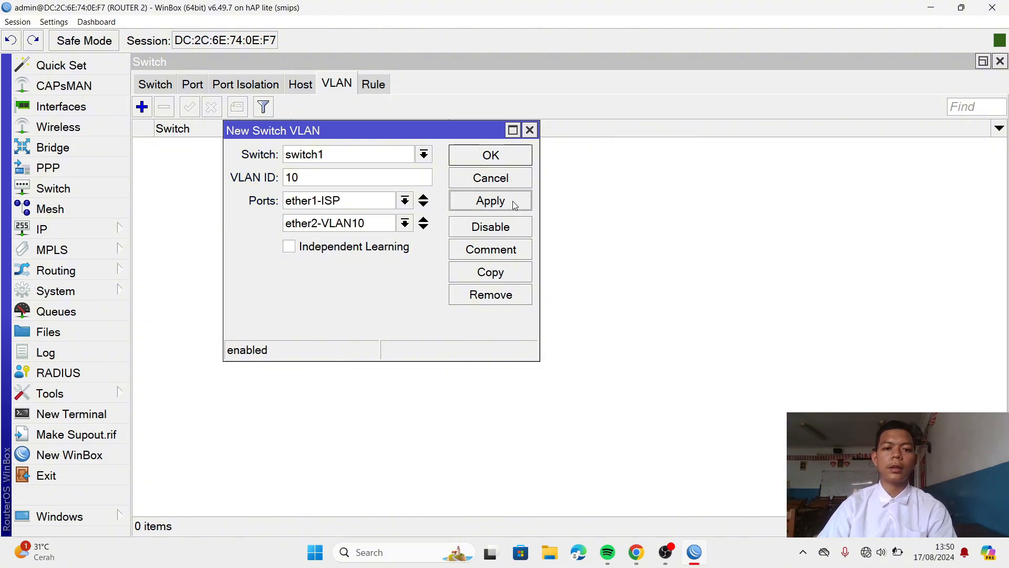
left_click(494, 155)
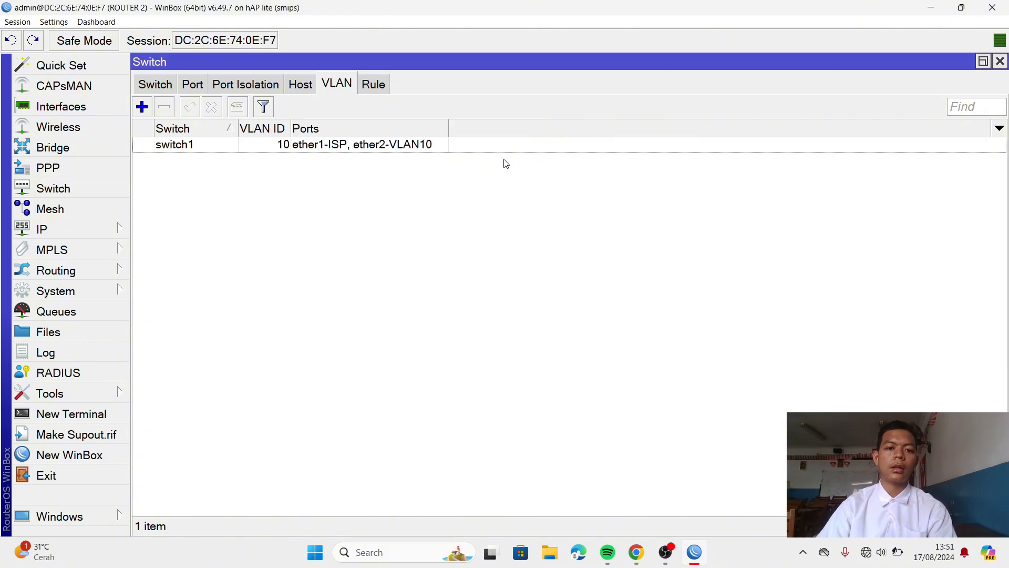
- Add a switch VLAN entry on switch1 with VLAN ID 20 and ports ether1-ISP and ether3-VLAN20
left_click(142, 107)
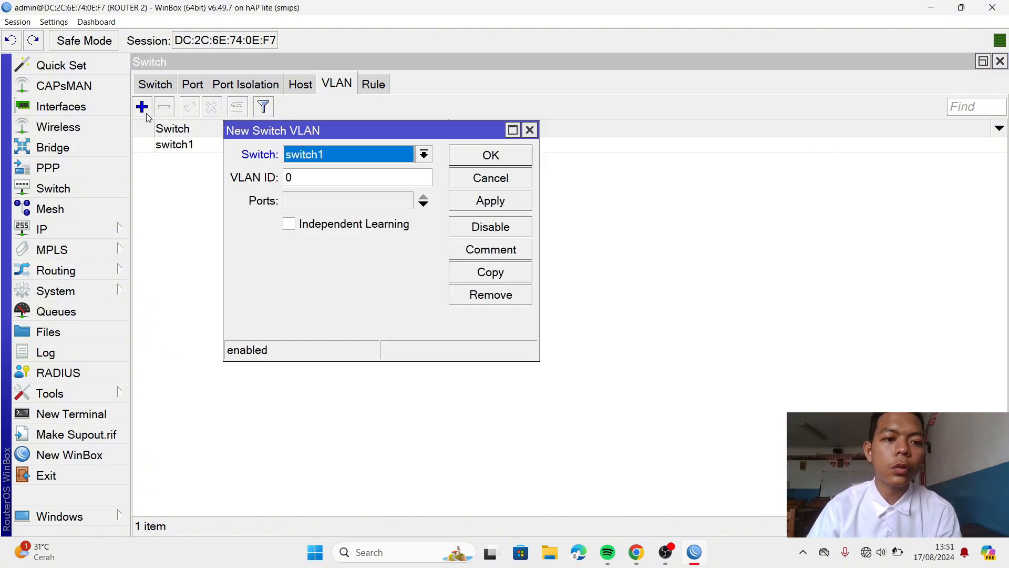
left_click(322, 179)
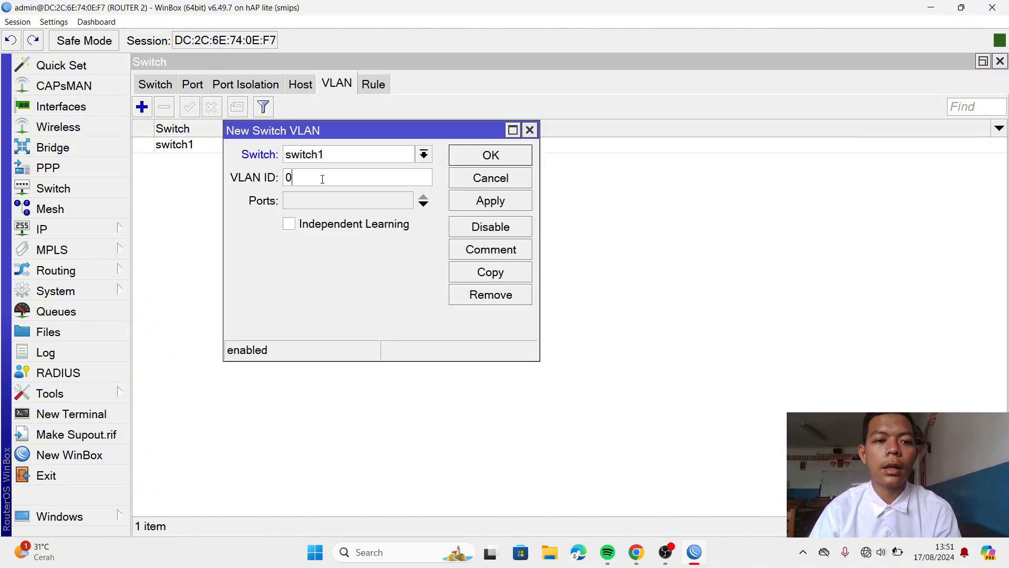
key("BackSpace")
type("2")
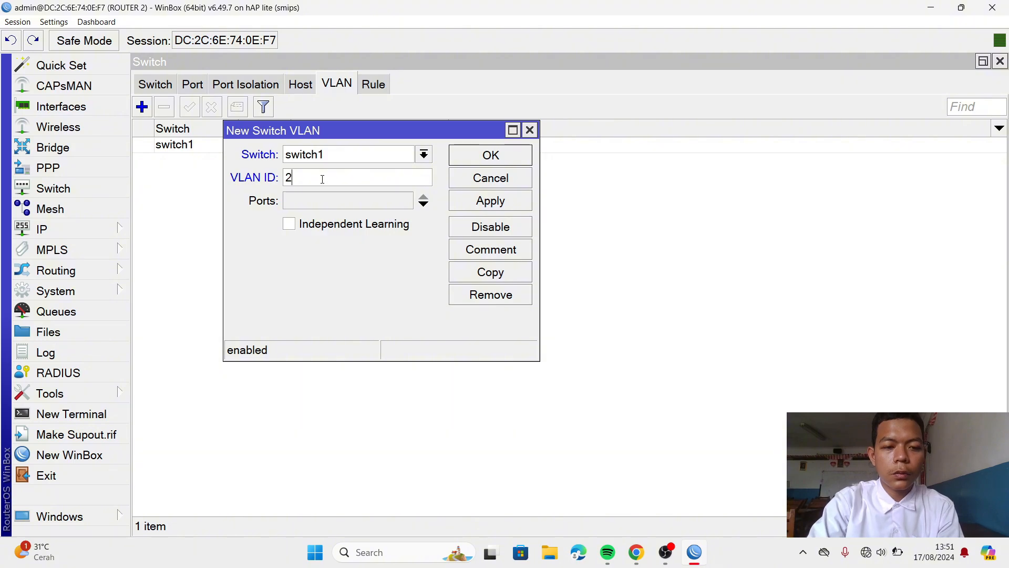
left_click(336, 205)
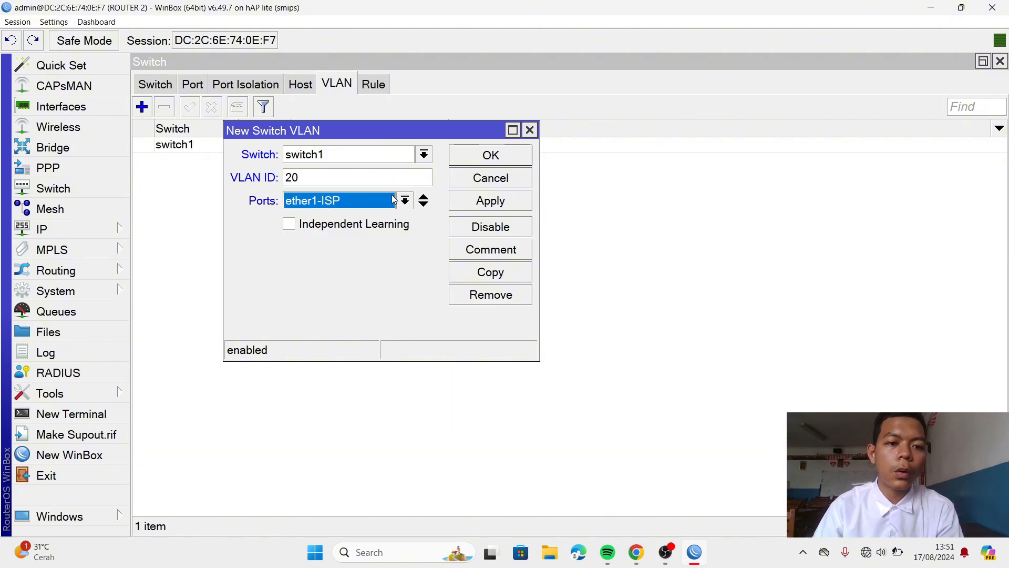
left_click(424, 205)
left_click(406, 224)
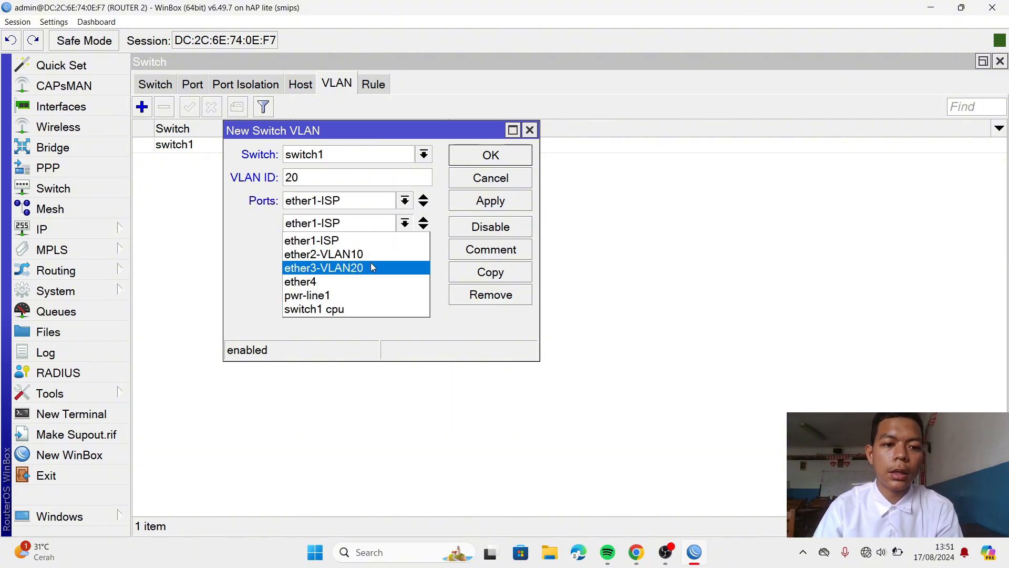
left_click(347, 267)
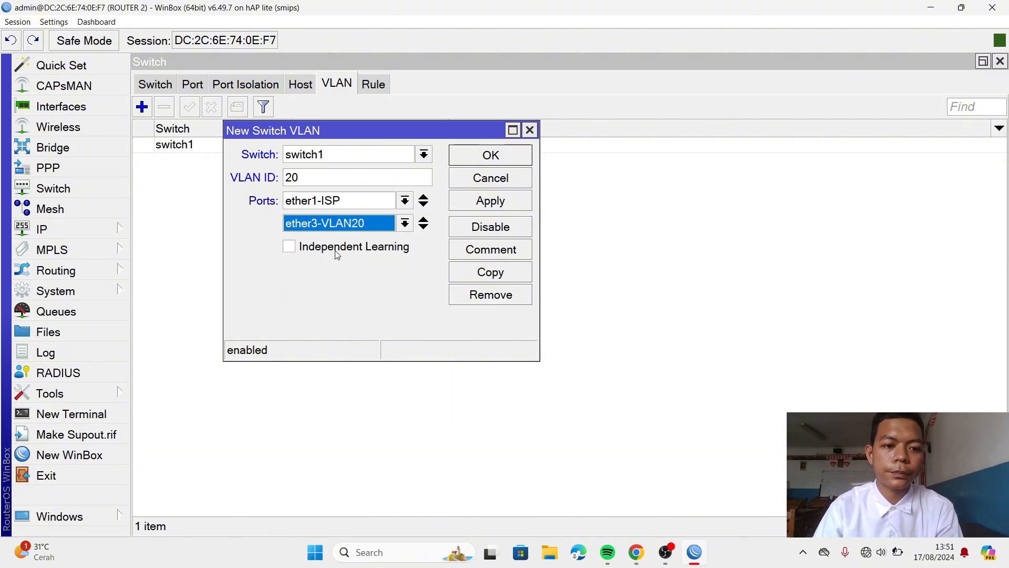
left_click(482, 205)
left_click(483, 158)
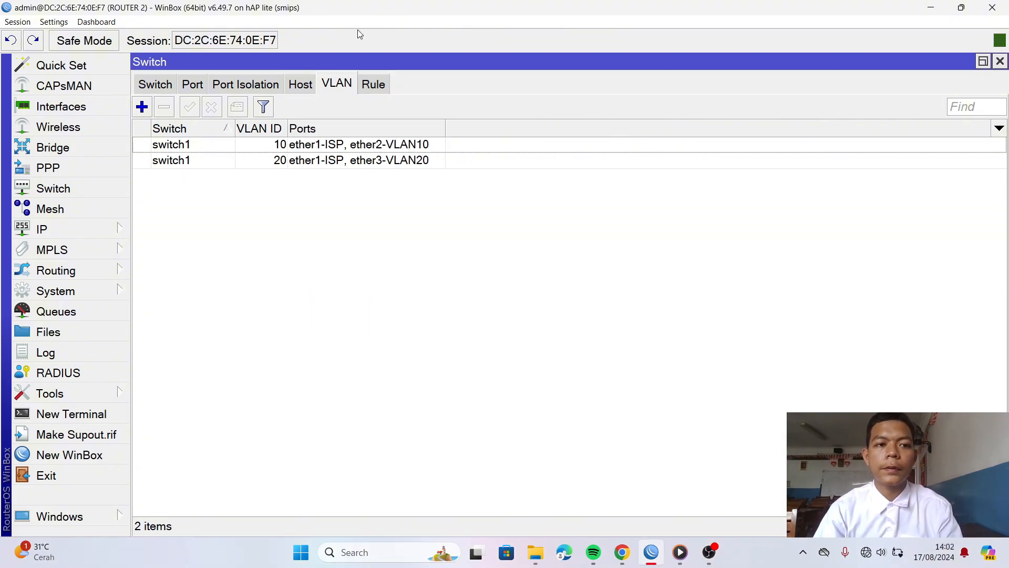
- Set switch port ether1-ISP to VLAN mode secure and VLAN header add if missing
left_click(194, 85)
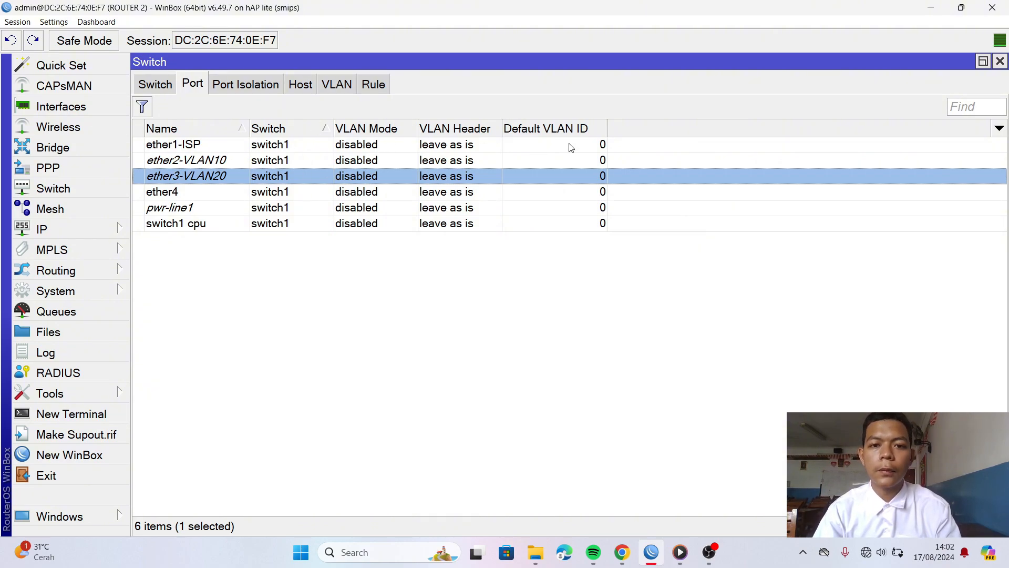
double_click(216, 147)
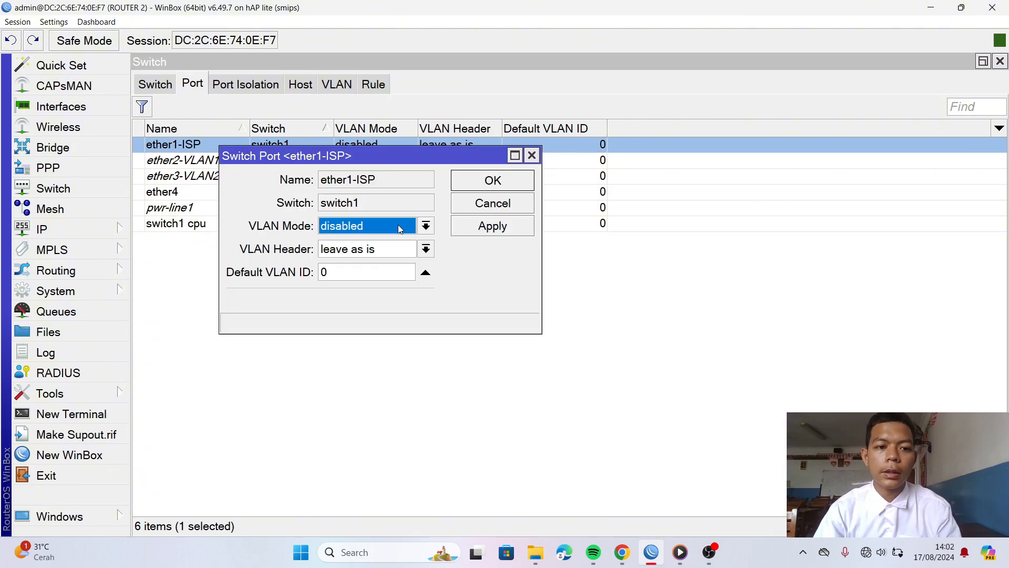
left_click(399, 225)
left_click(394, 282)
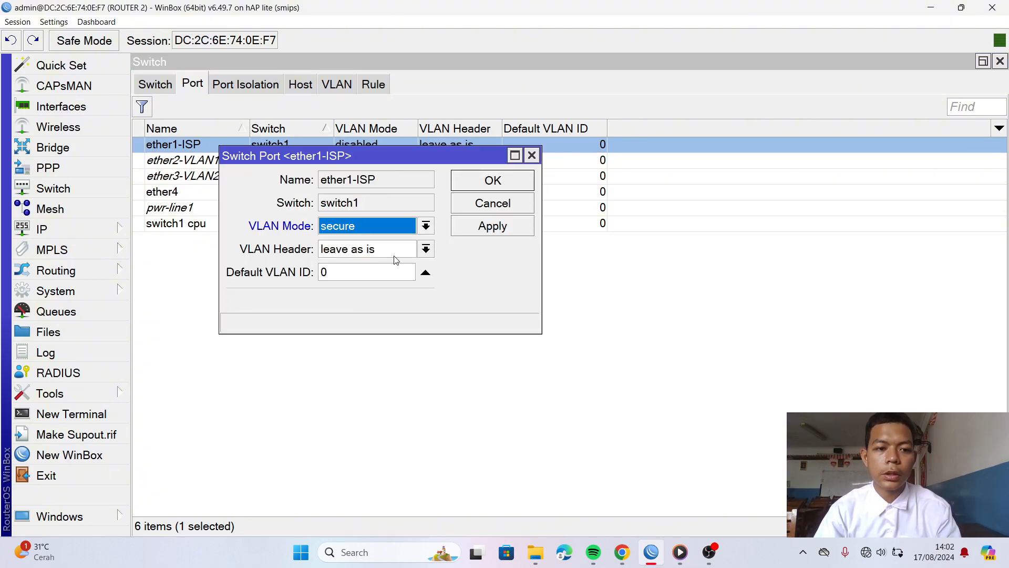
left_click(423, 252)
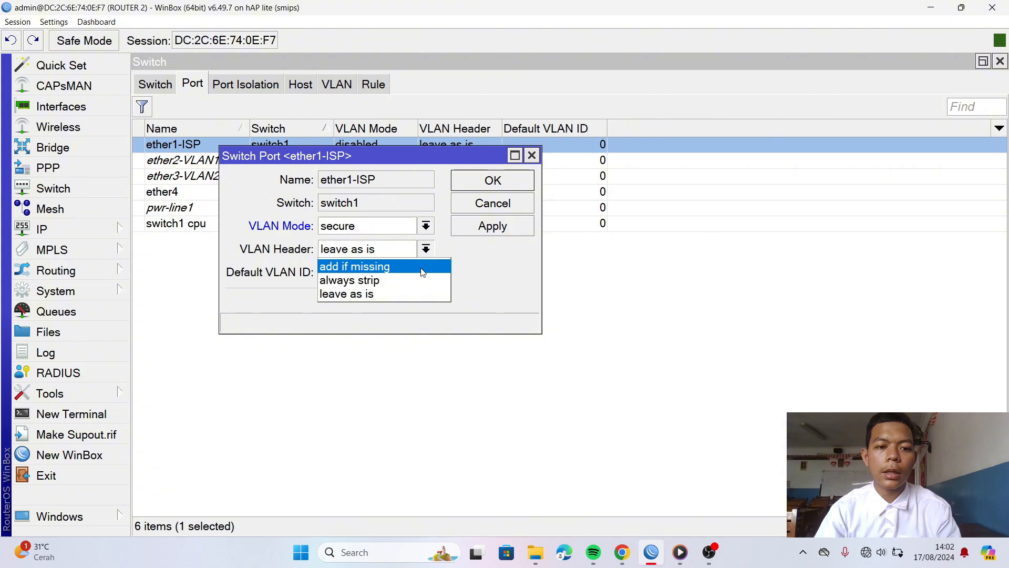
left_click(423, 272)
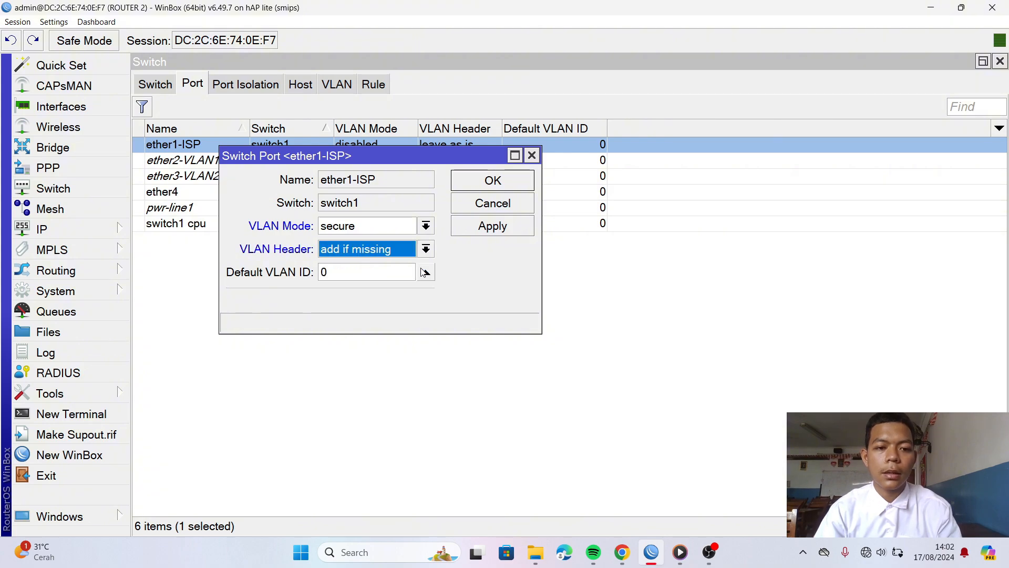
left_click(485, 227)
left_click(485, 181)
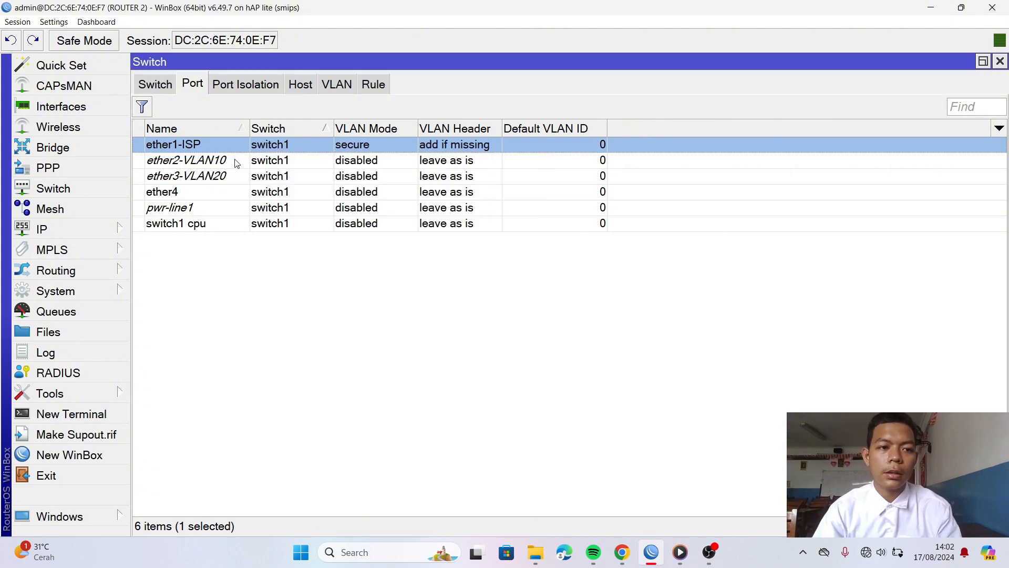
- Set switch port ether2-VLAN10 to VLAN mode secure, VLAN header always strip and default VLAN ID 10
left_click(232, 160)
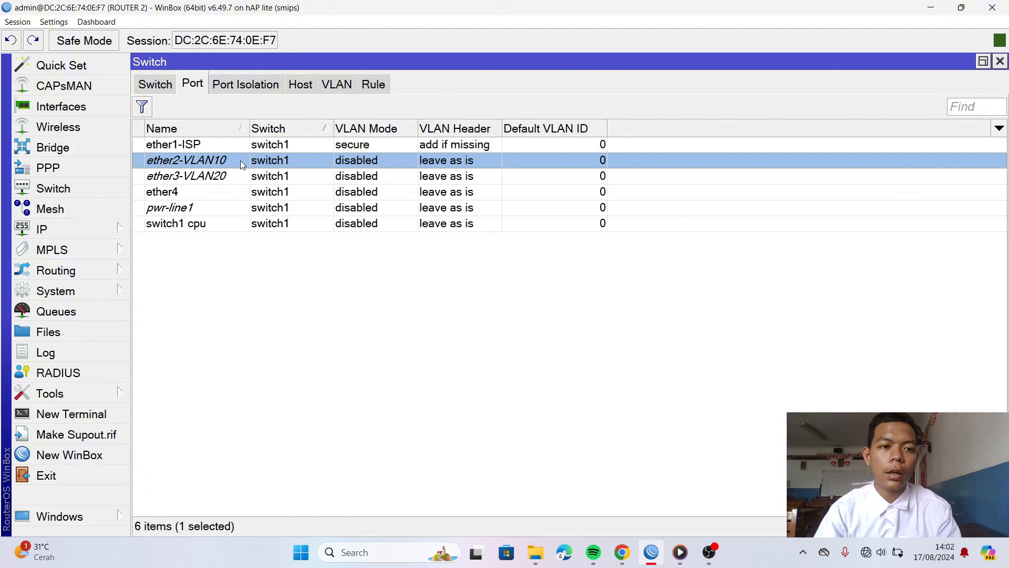
double_click(238, 163)
left_click(411, 231)
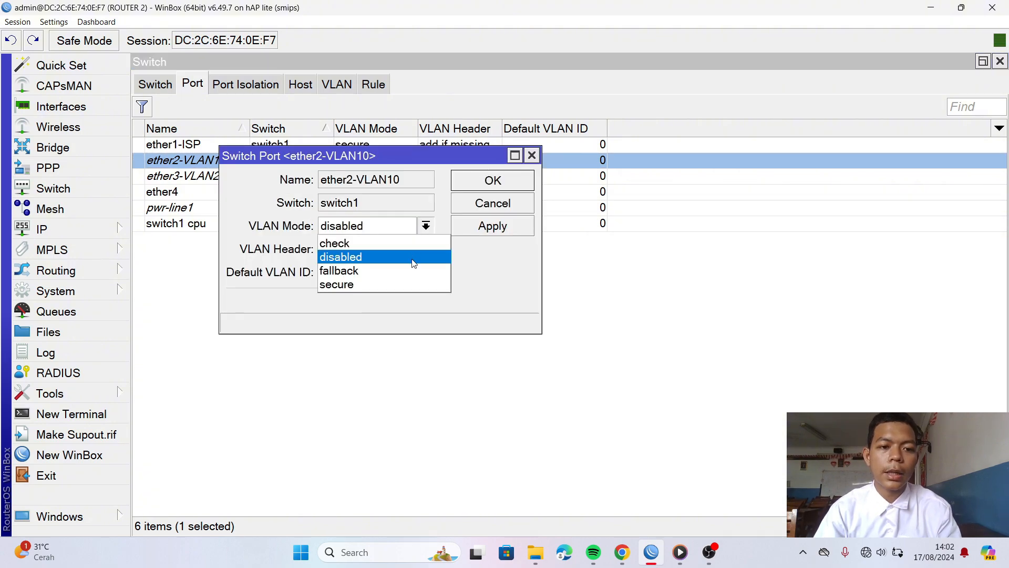
left_click(412, 284)
left_click(423, 250)
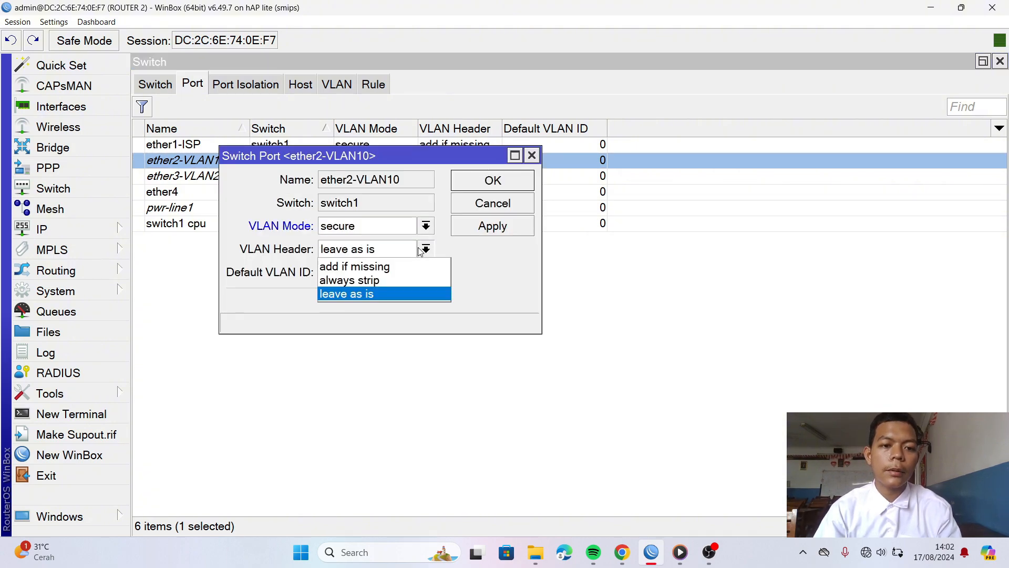
left_click(414, 278)
left_click(385, 270)
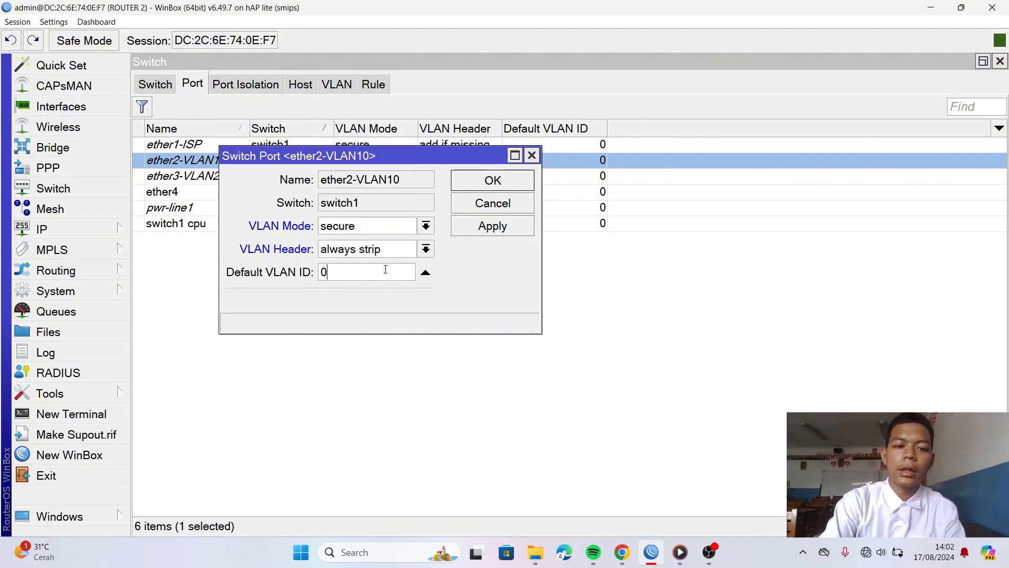
type("10")
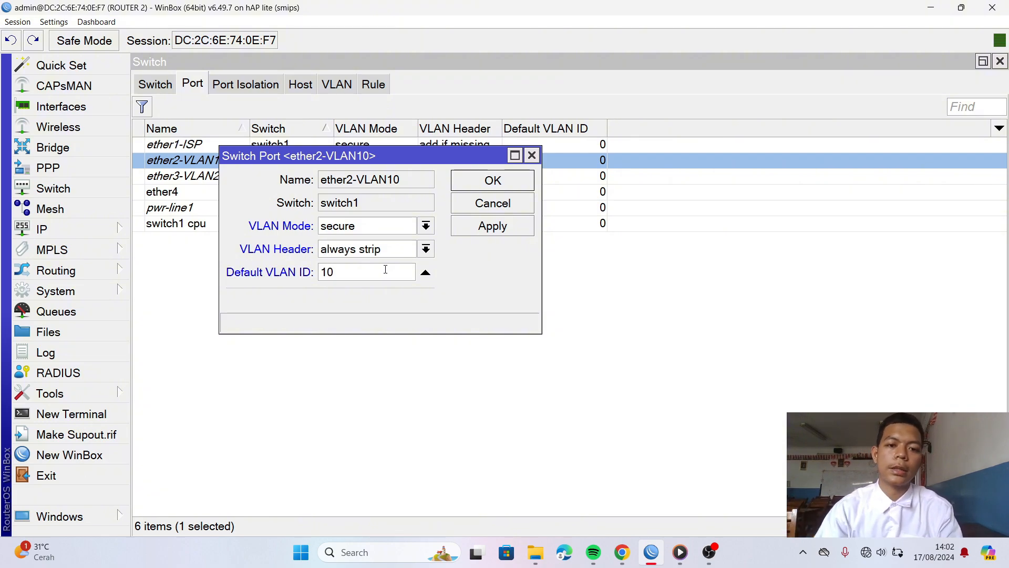
left_click(492, 226)
left_click(493, 180)
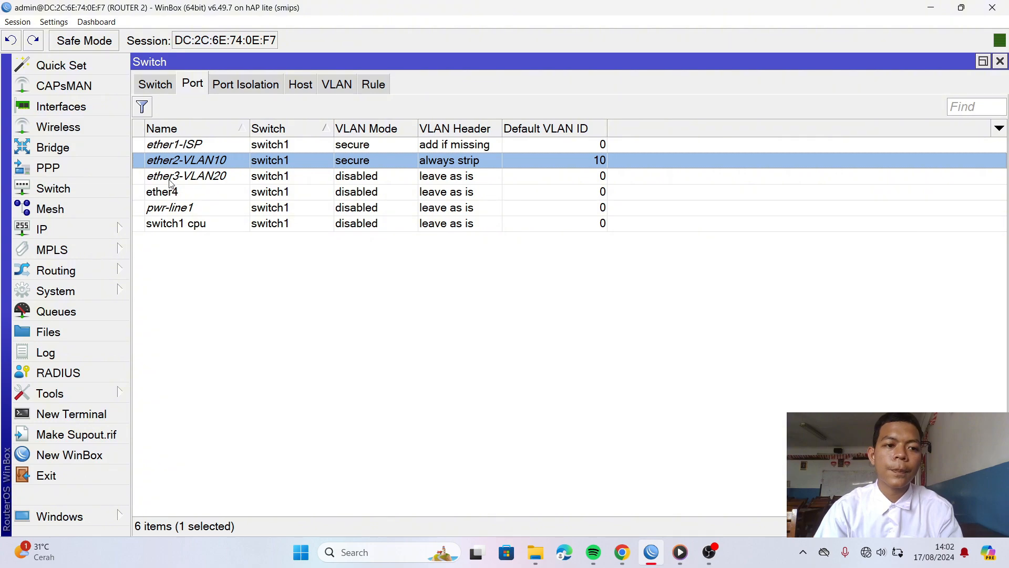
- Set switch port ether3-VLAN20 to VLAN mode secure, VLAN header always strip and default VLAN ID 20
double_click(215, 177)
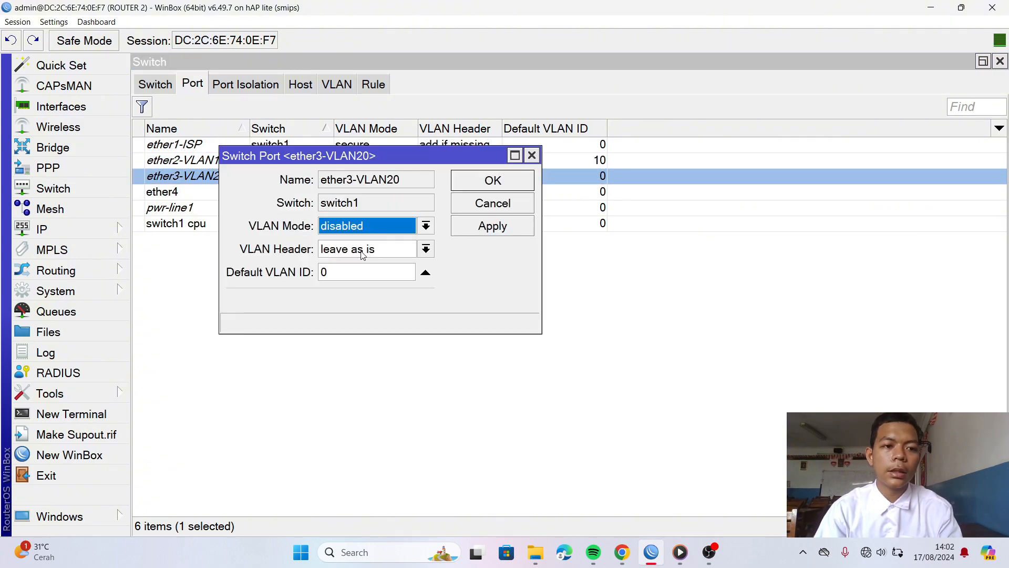
left_click(424, 228)
left_click(413, 284)
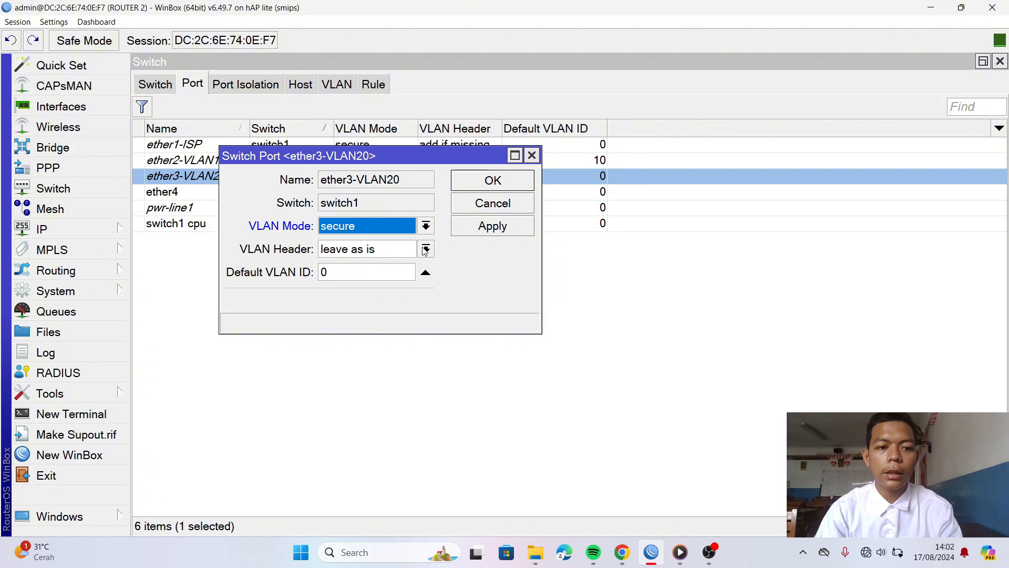
left_click(424, 249)
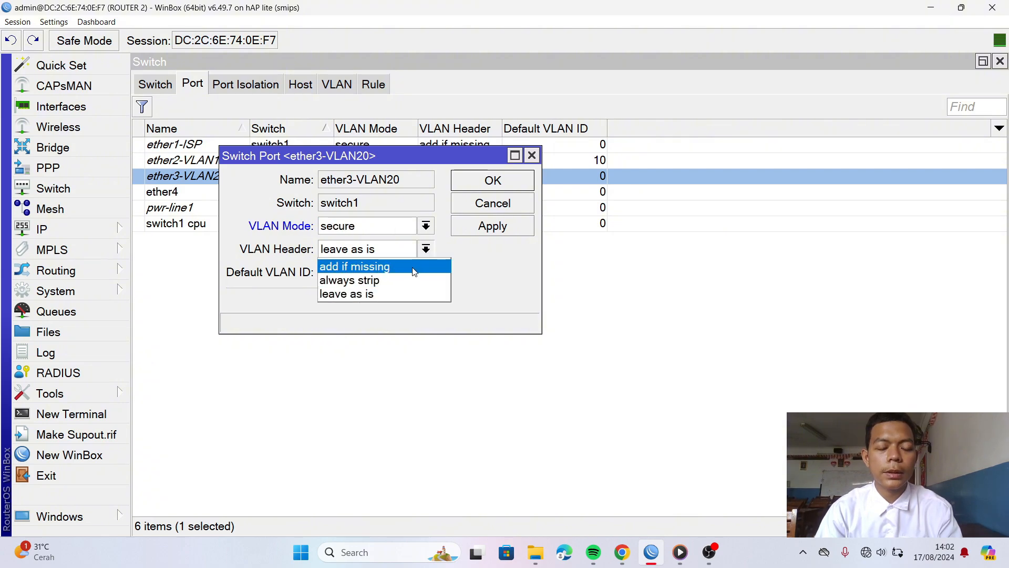
left_click(405, 280)
left_click(370, 274)
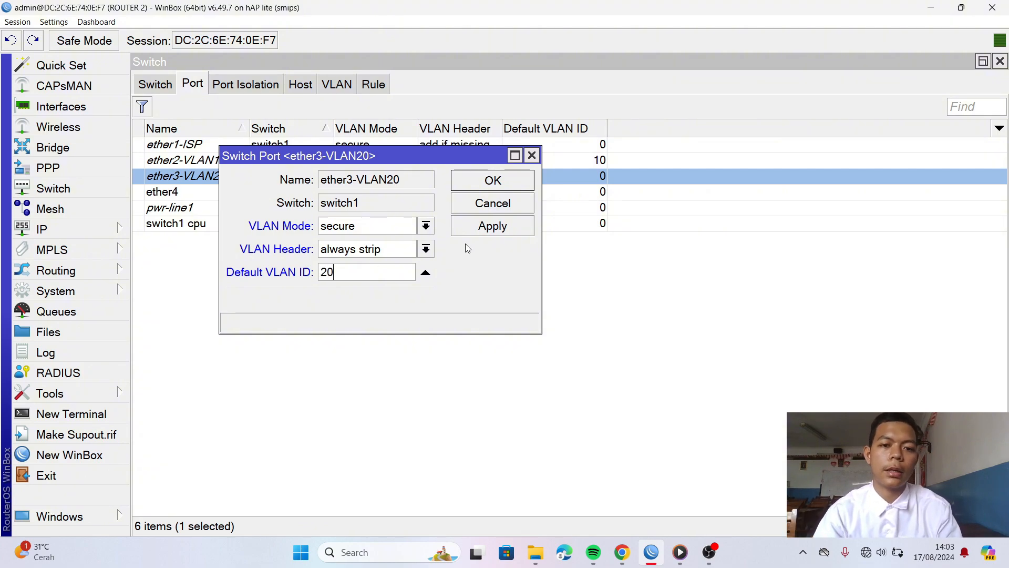
left_click(487, 225)
left_click(503, 186)
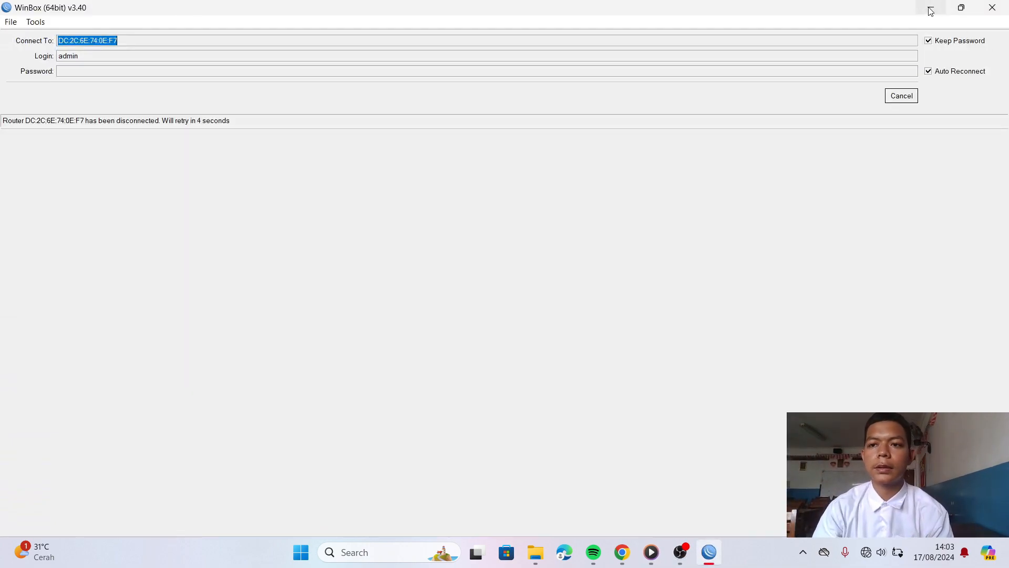
- Minimize WinBox and open the Windows Network & internet settings and the Control Panel
left_click(932, 10)
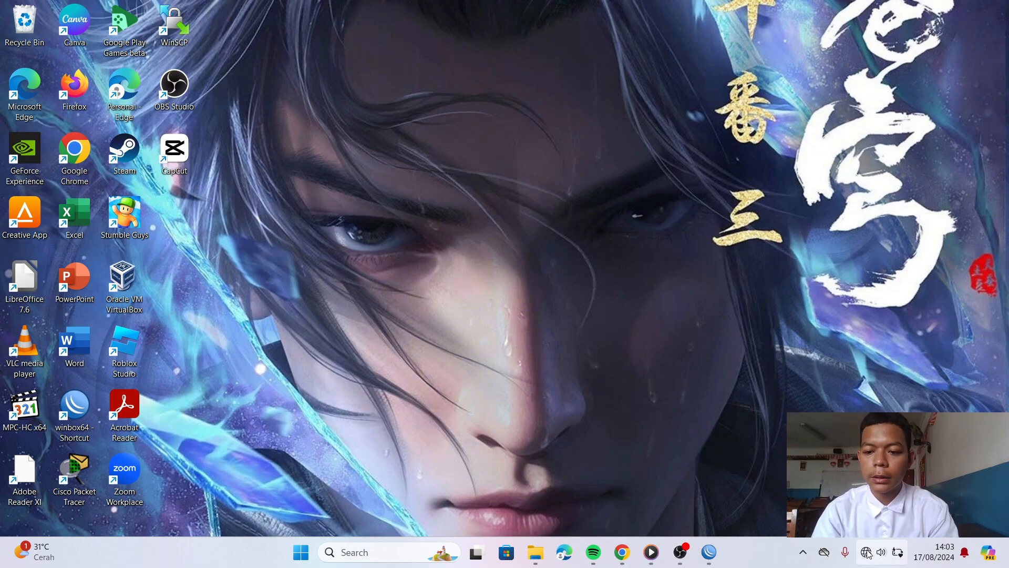
left_click(368, 557)
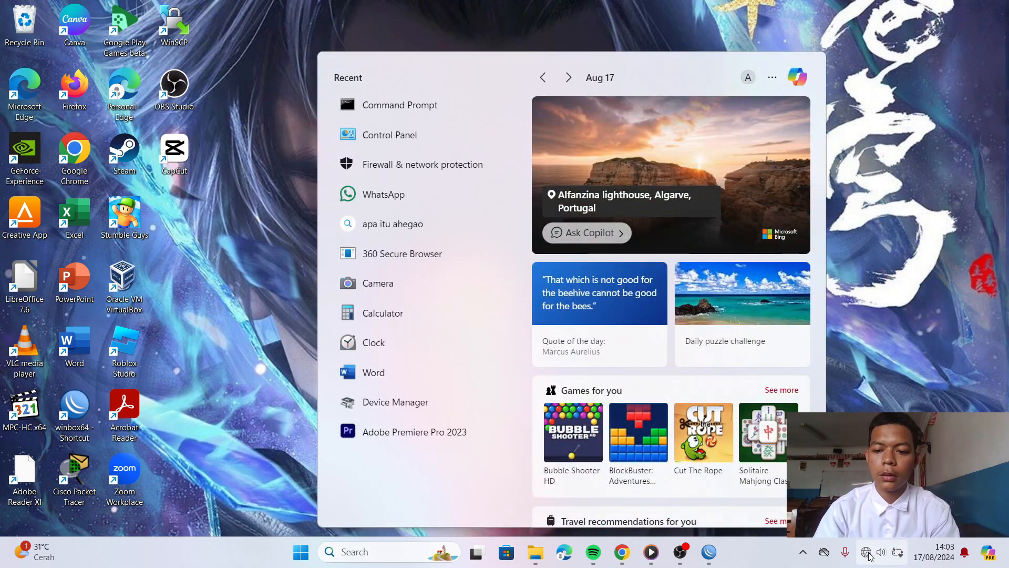
left_click(858, 517)
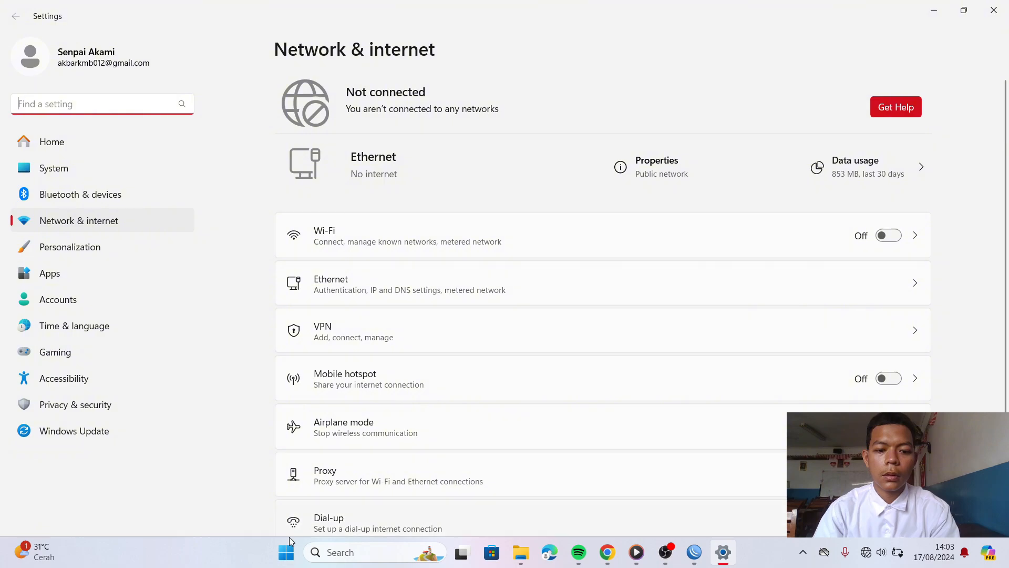
left_click(335, 550)
left_click(386, 139)
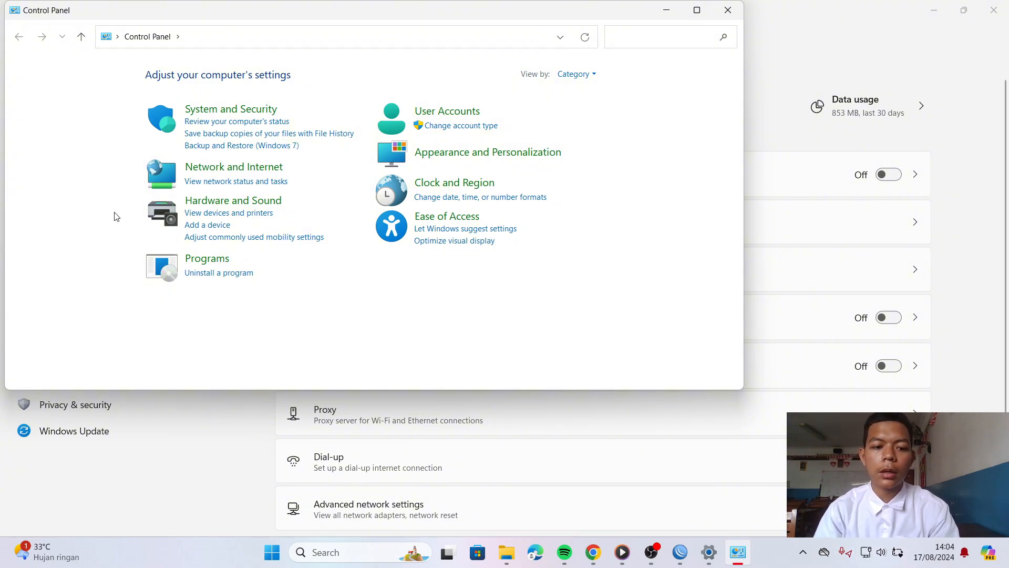
- Run ipconfig in a Command Prompt to check the Ethernet adapter's IP settings, and close it
left_click(382, 552)
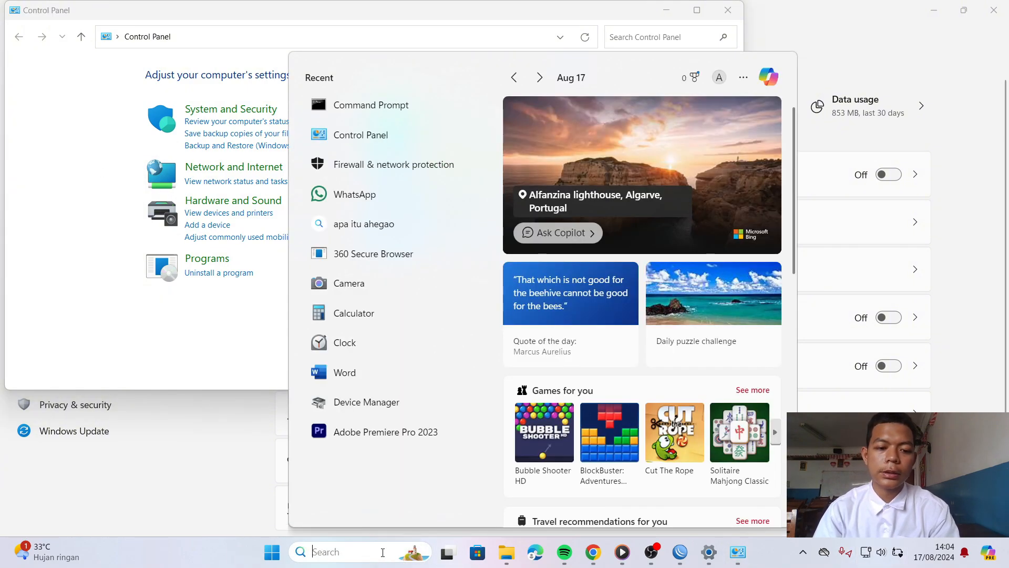
left_click(360, 105)
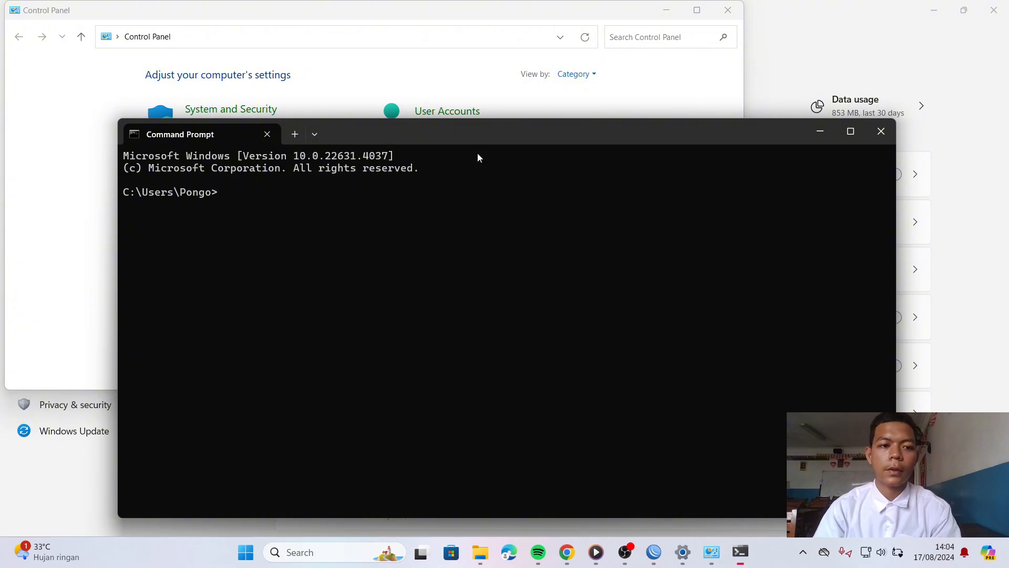
type("ipcon")
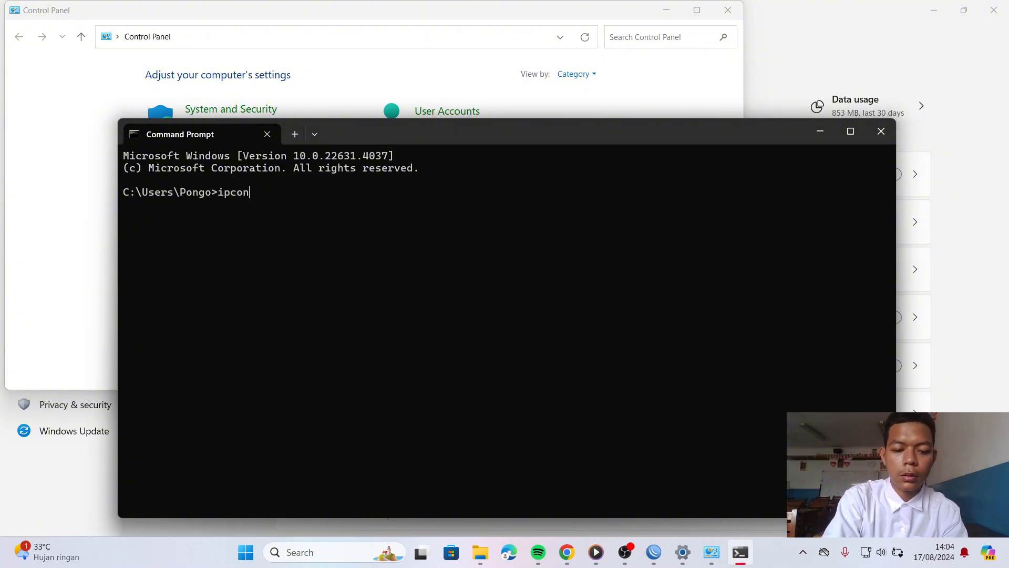
type("fig")
key("Return")
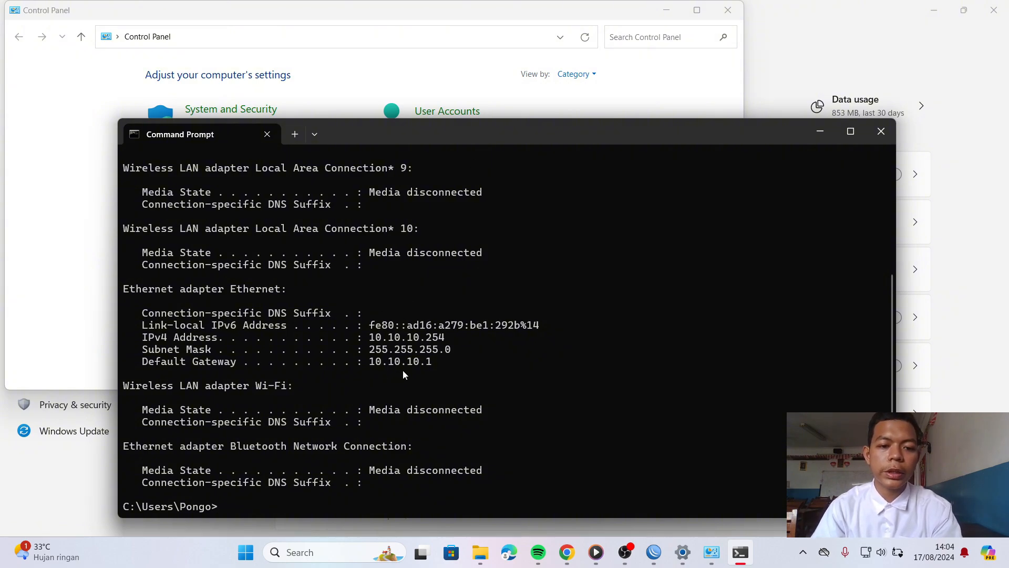
left_click(885, 140)
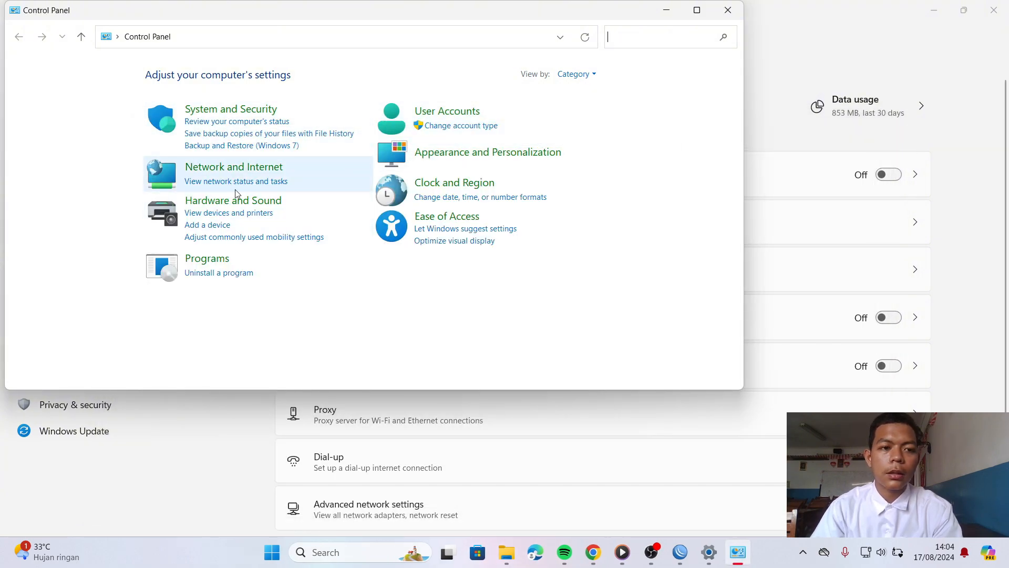
- Reopen the Control Panel and go through the Network and Sharing Center to the network adapter list
left_click(717, 18)
left_click(370, 550)
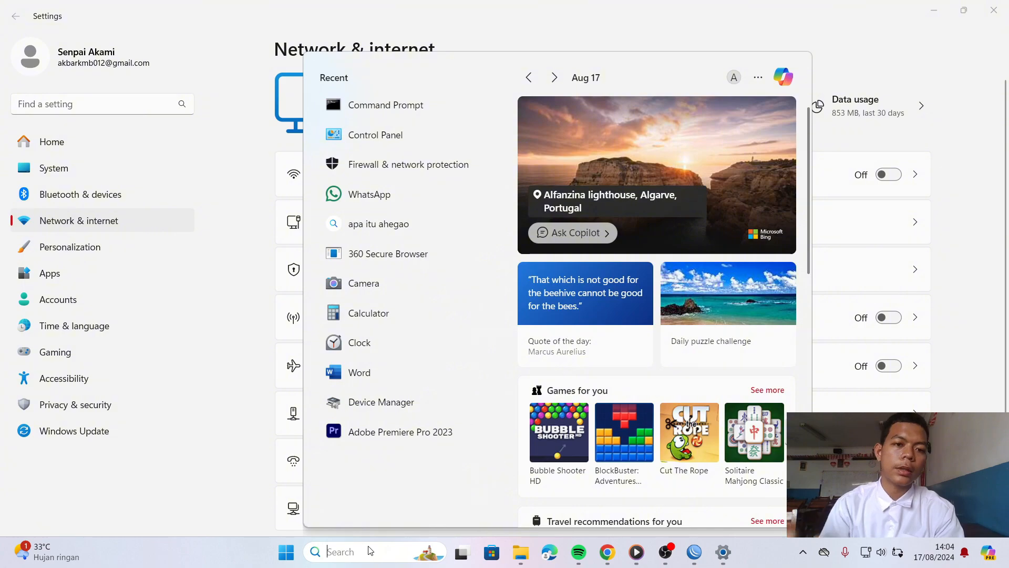
type("con")
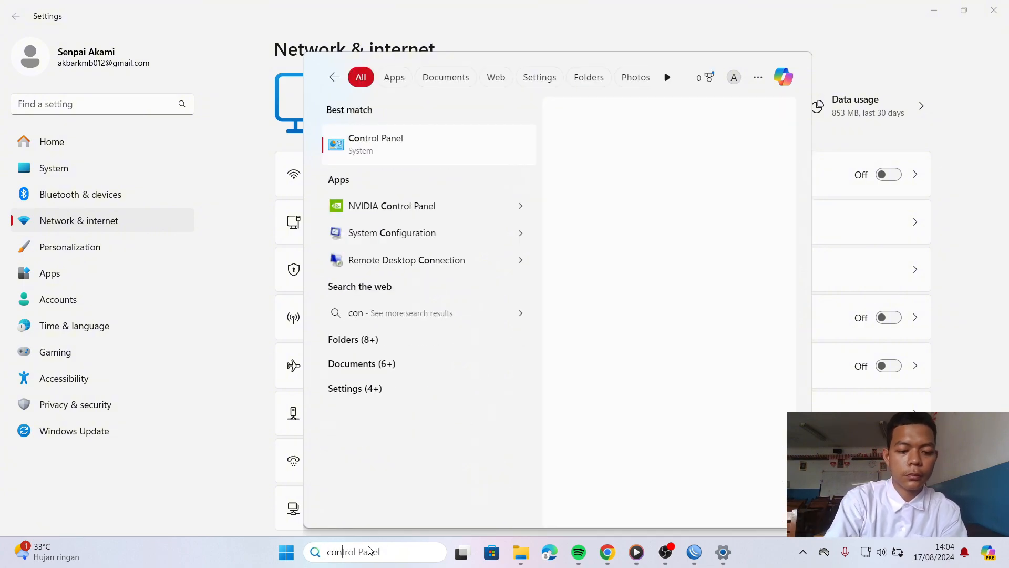
type("trol")
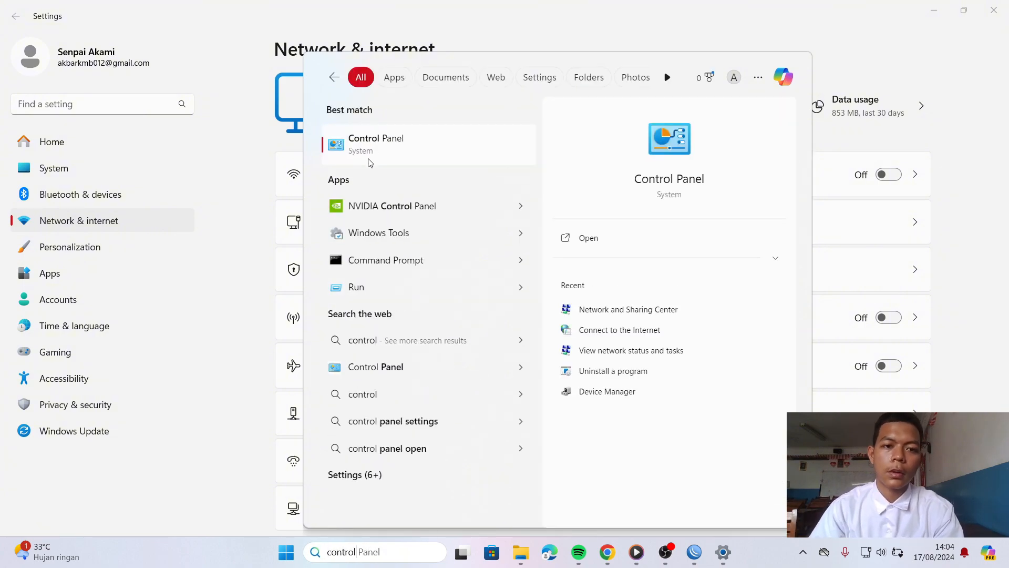
left_click(369, 159)
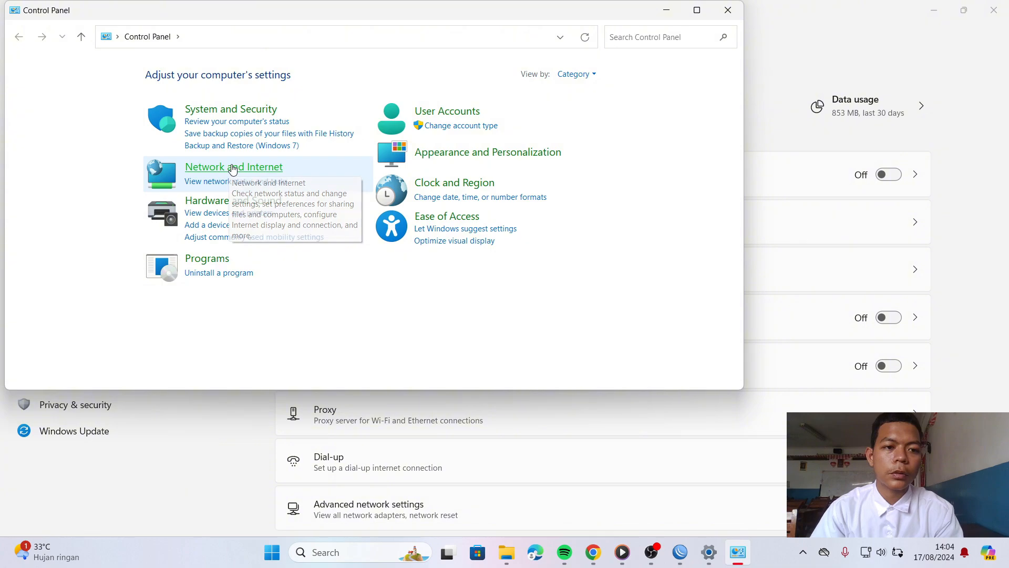
left_click(233, 167)
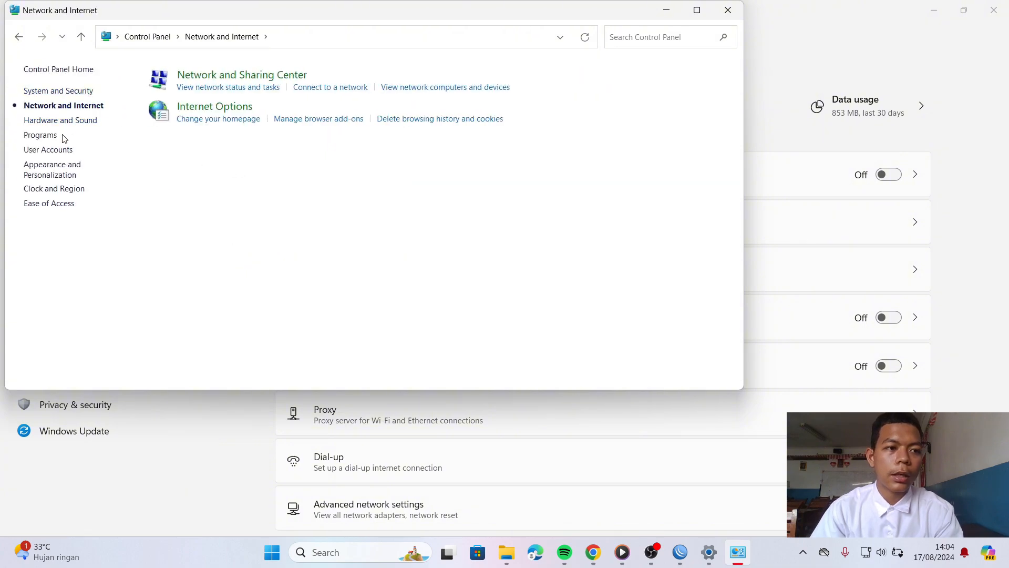
left_click(207, 86)
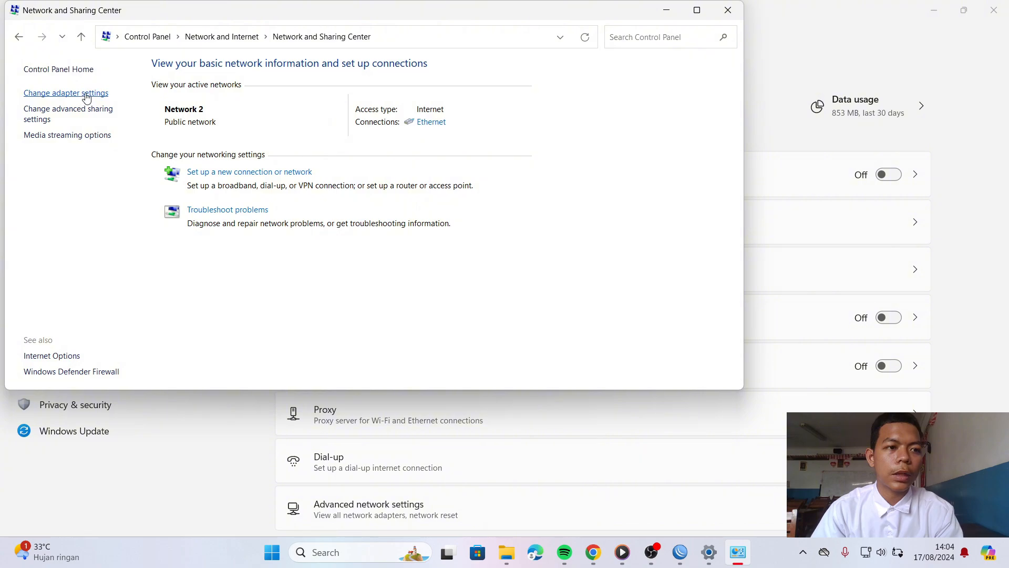
left_click(80, 95)
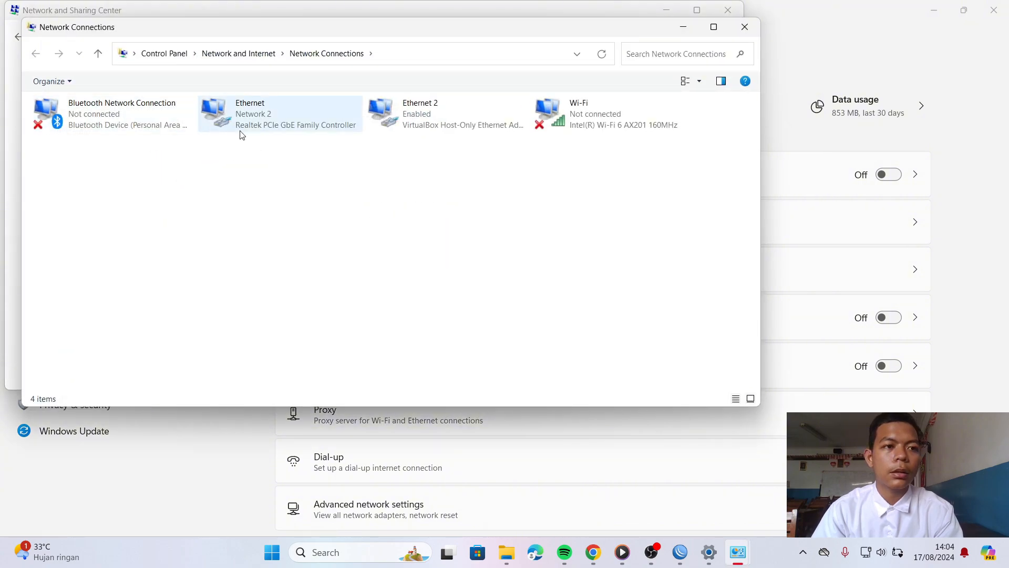
- Examine the Ethernet adapter's status and network connection details for the VLAN 10 client
right_click(288, 109)
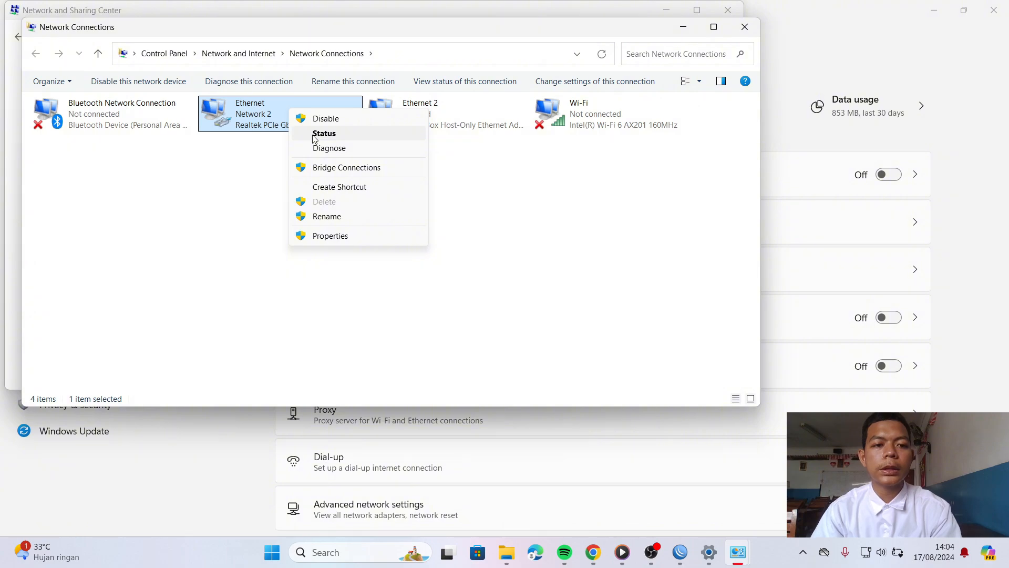
left_click(314, 135)
left_click(454, 277)
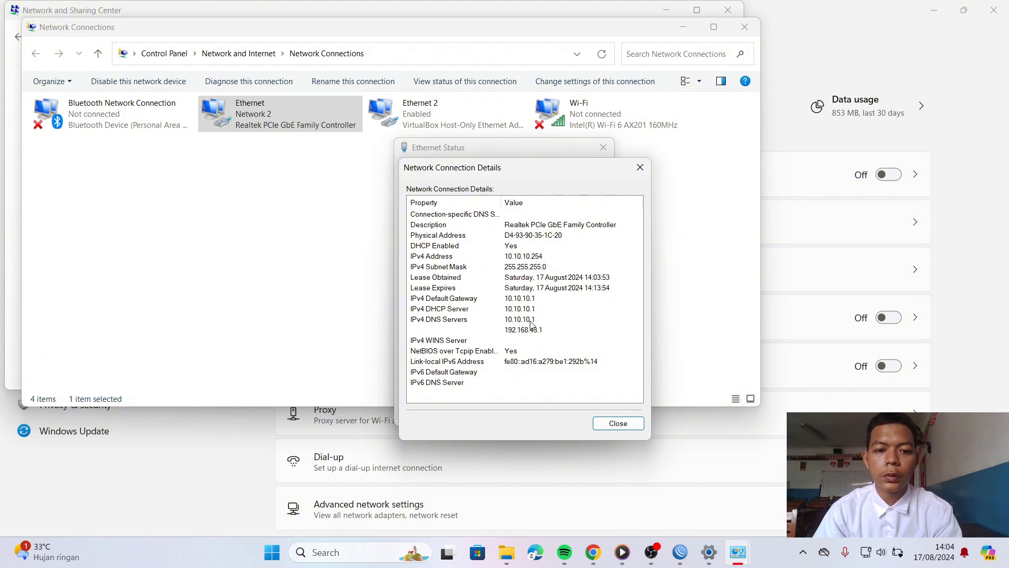
left_click(613, 424)
- Switch to Chrome and search Google for "yt" in a new tab to test internet access
left_click(593, 552)
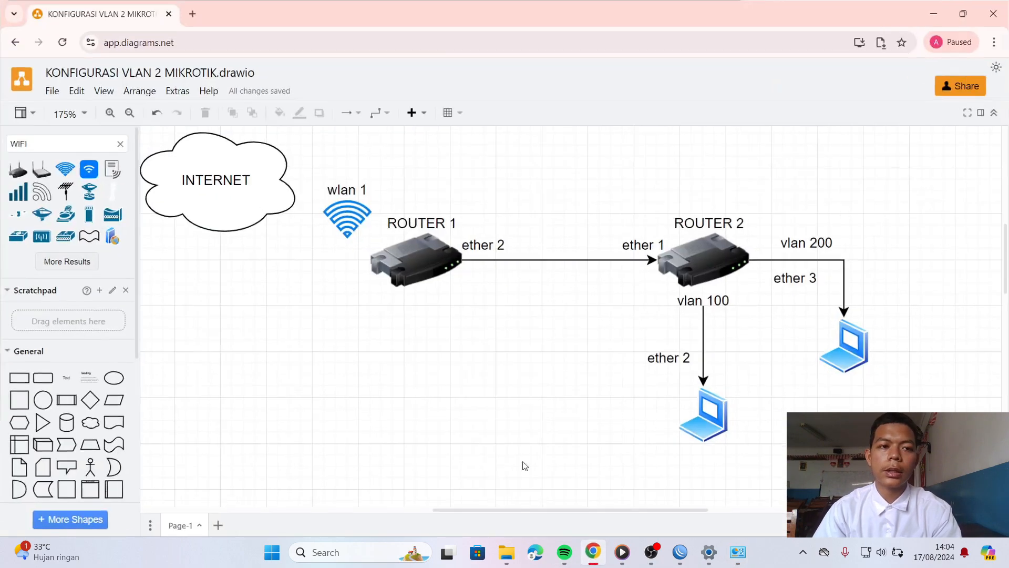
left_click(193, 13)
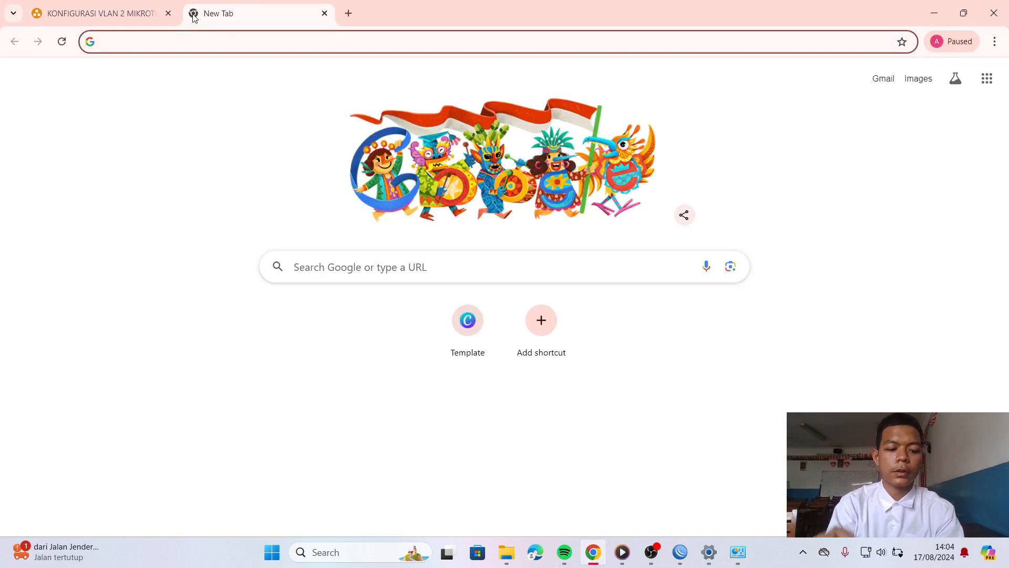
type("yt")
key("Return")
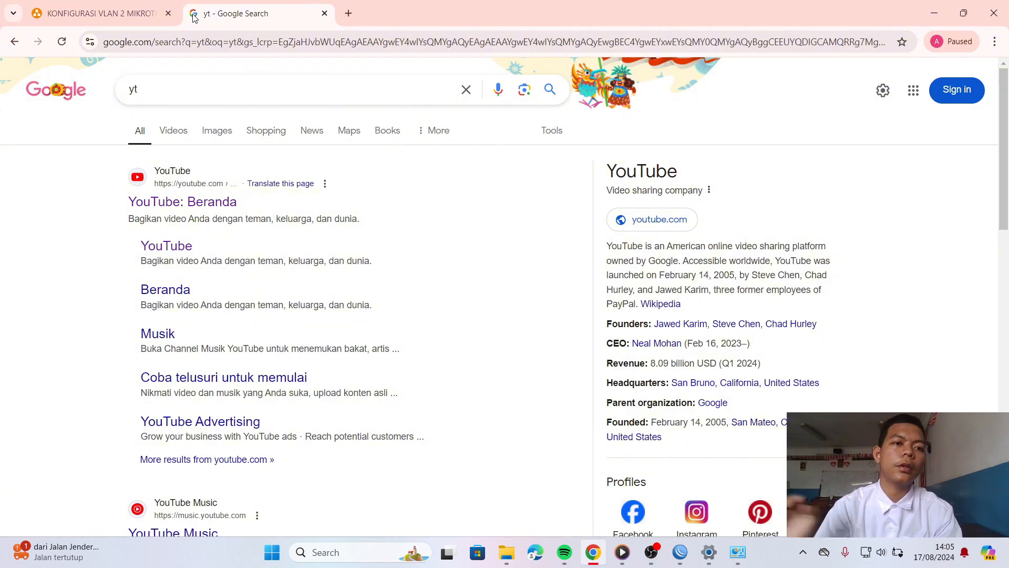
- Search for "test speed", run Google's internet speed test, and cancel it before closing the tab
left_click(215, 41)
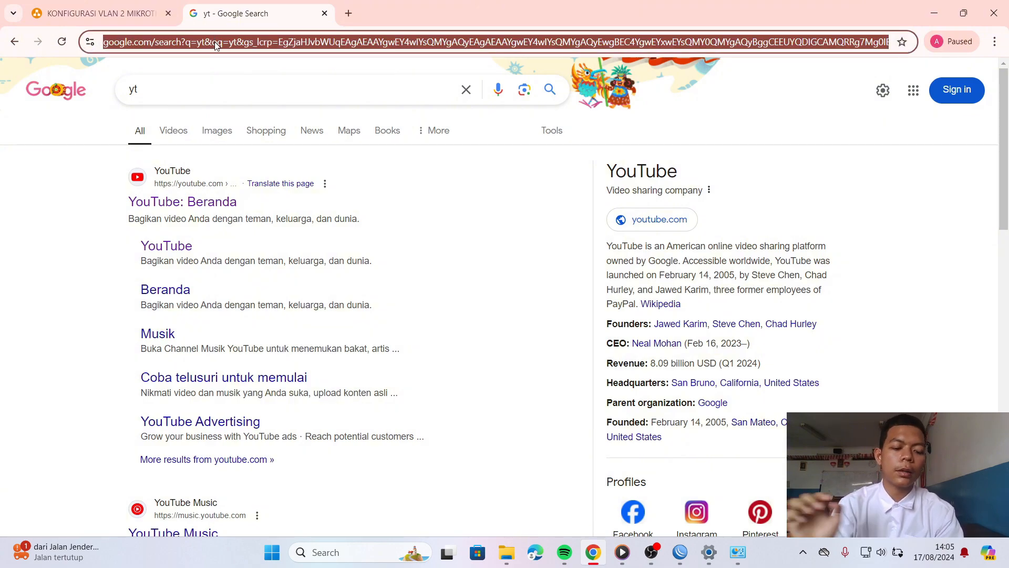
type("test speed")
key("Return")
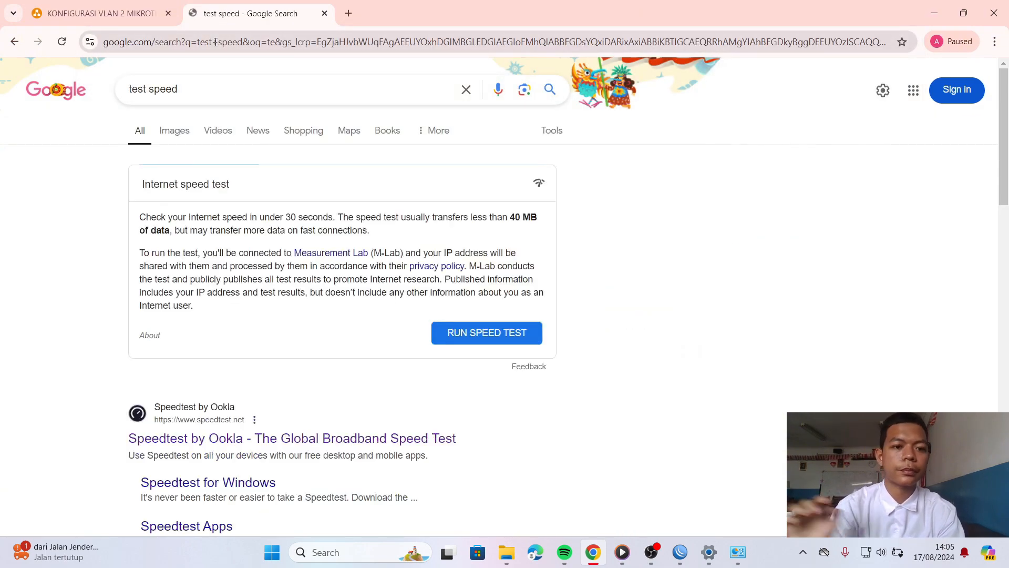
left_click(491, 334)
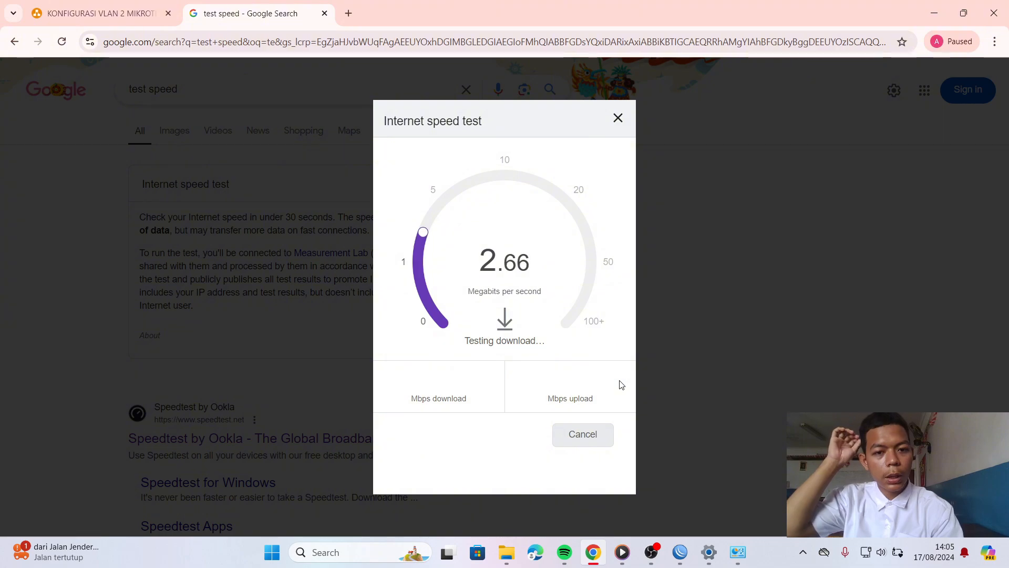
left_click(593, 440)
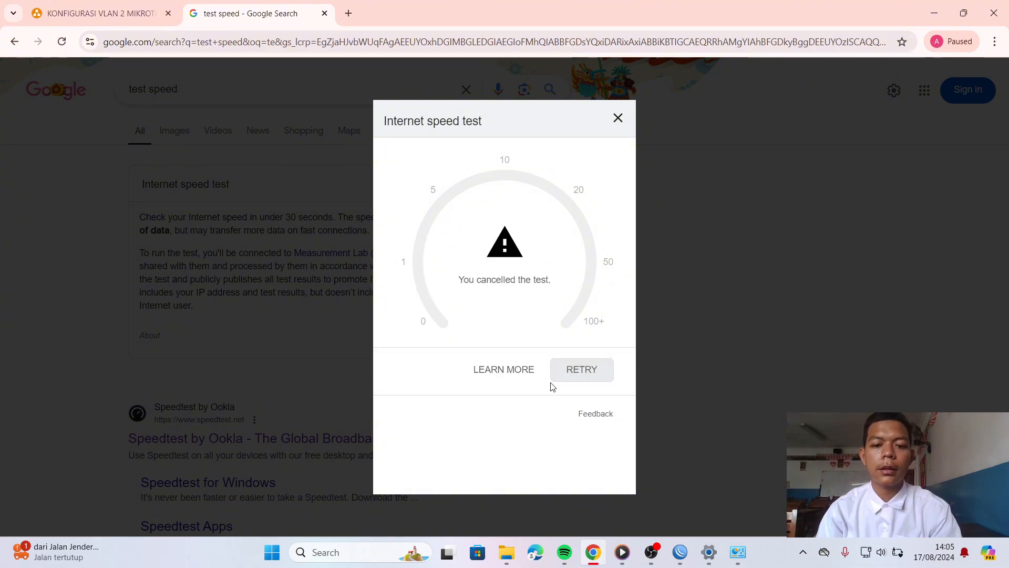
left_click(618, 118)
left_click(325, 13)
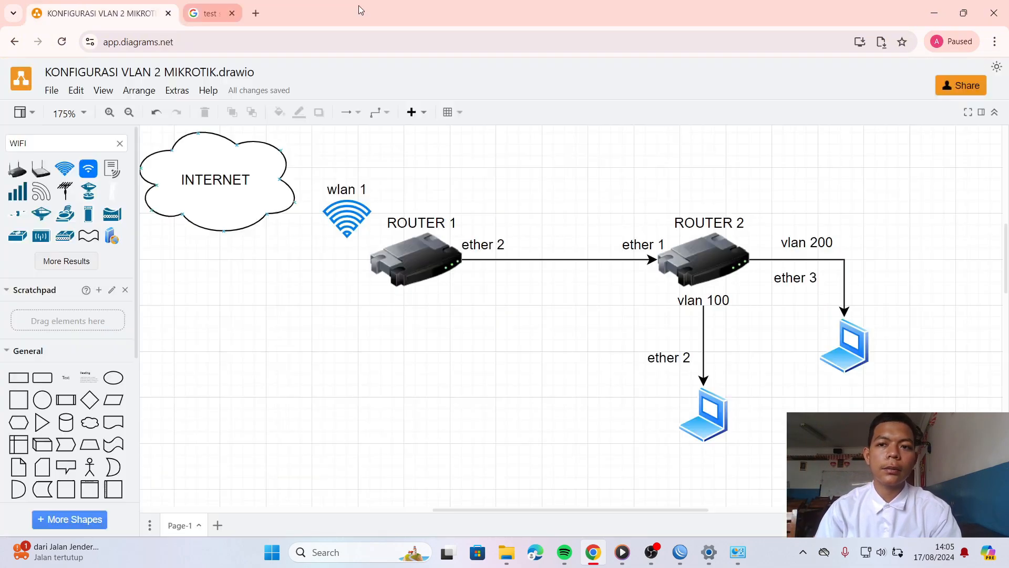
left_click(936, 13)
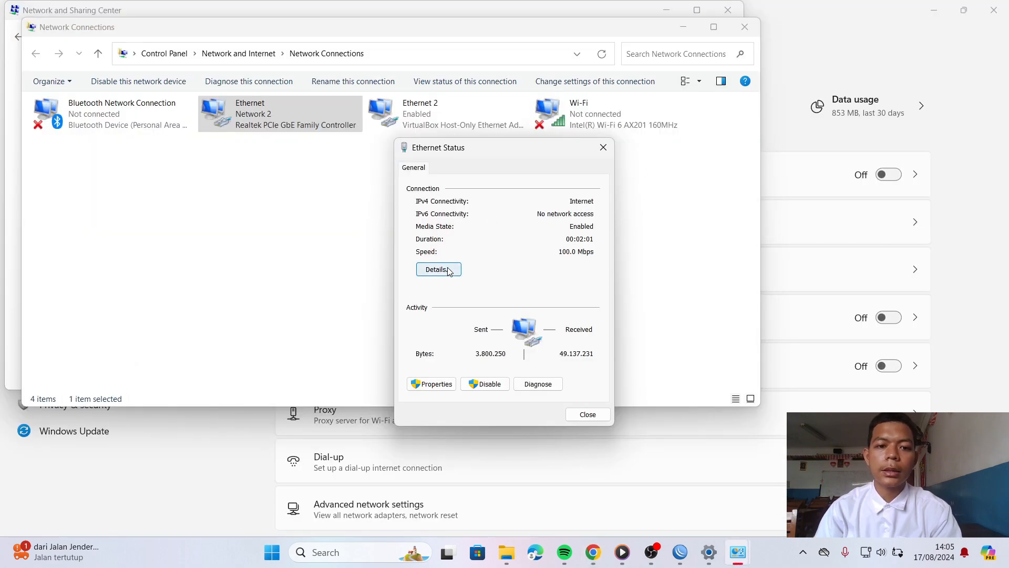
- Close the Ethernet status and reopen it to examine the adapter's connection details for the VLAN 20 client
left_click(608, 151)
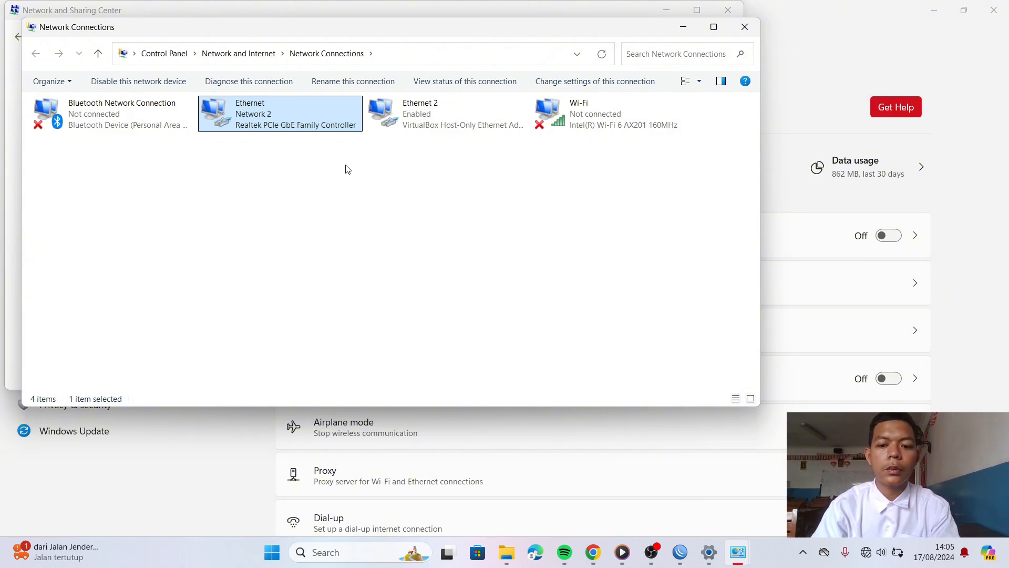
scroll(742, 492, "down", 1)
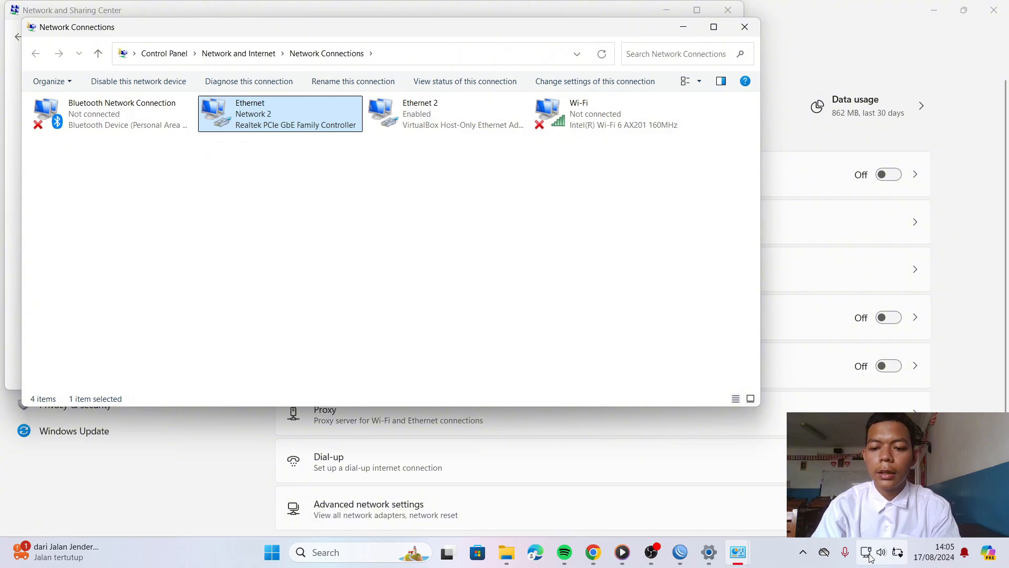
right_click(289, 112)
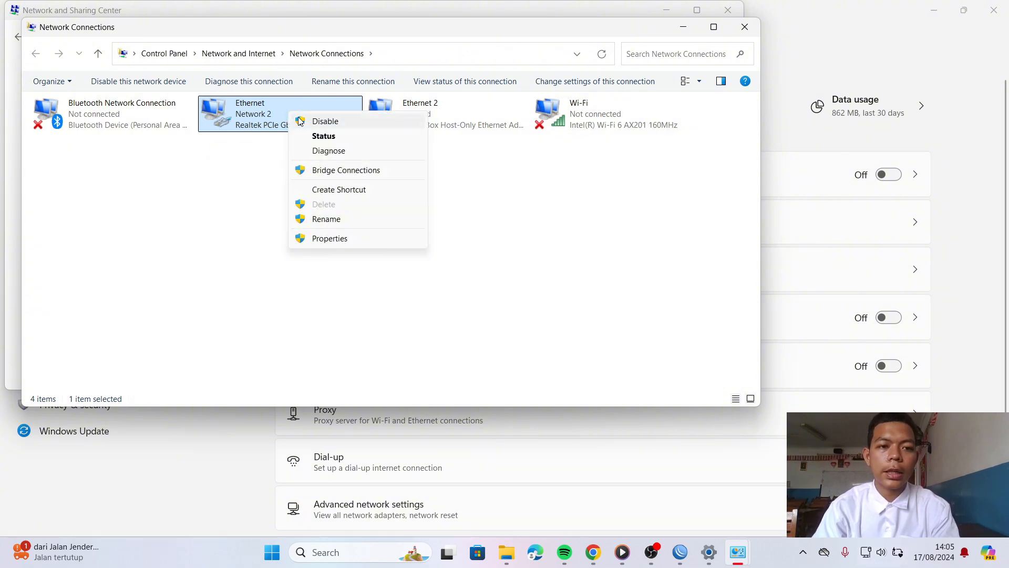
left_click(324, 136)
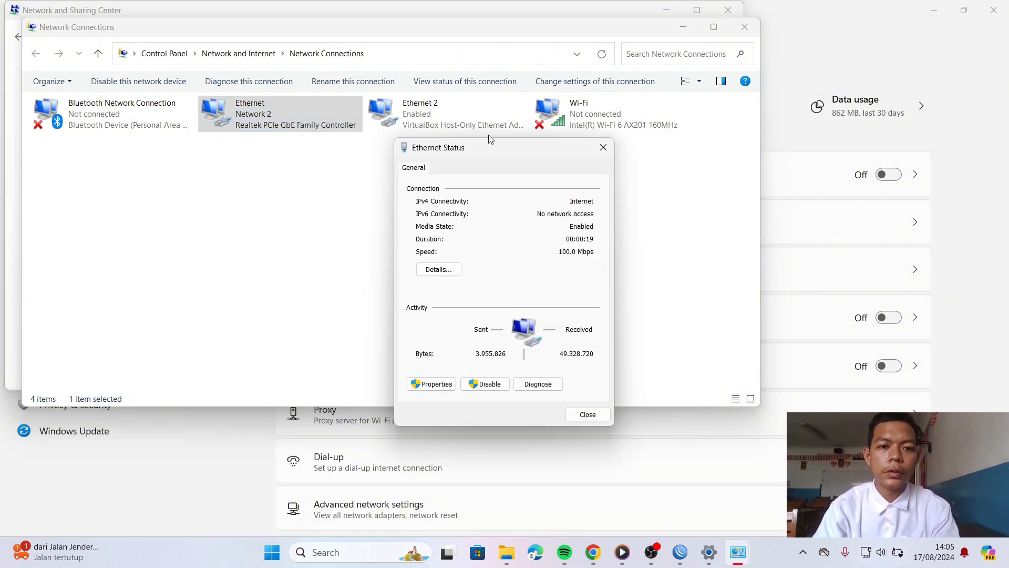
left_click(435, 269)
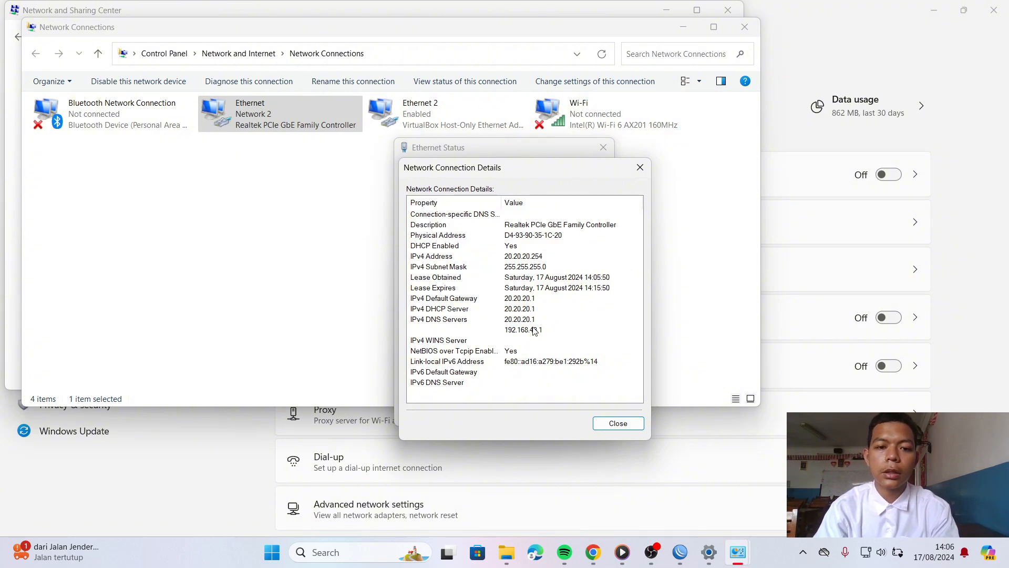
left_click(626, 423)
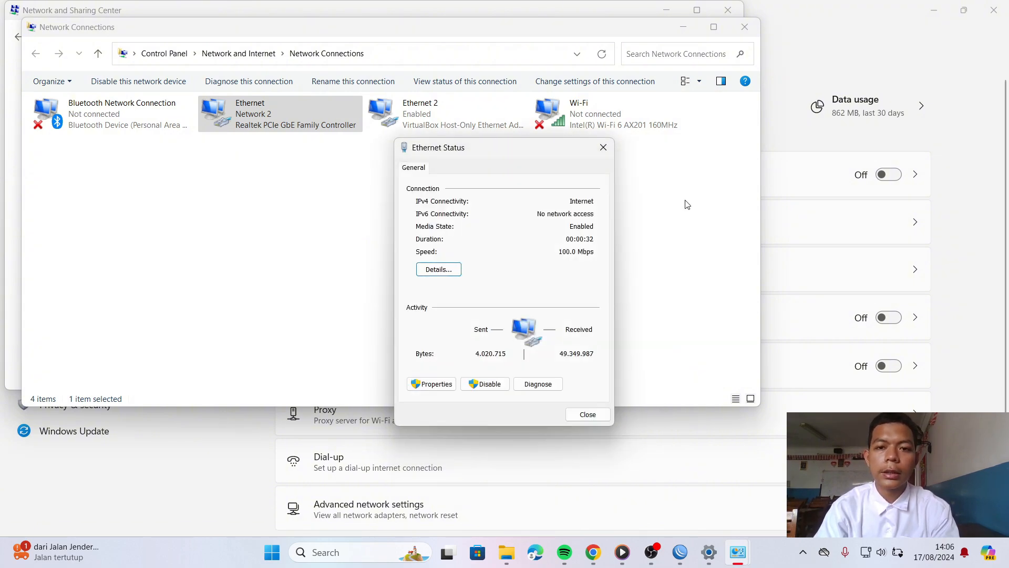
left_click(588, 414)
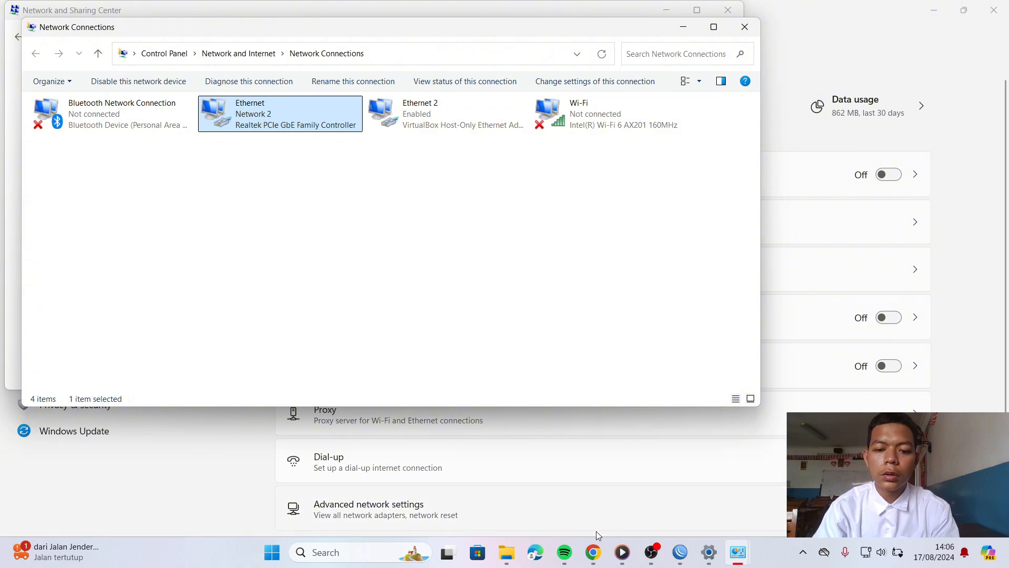
- Switch back to Chrome and search Google for "yt" in a new tab to test the VLAN 20 connection
left_click(593, 551)
left_click(193, 13)
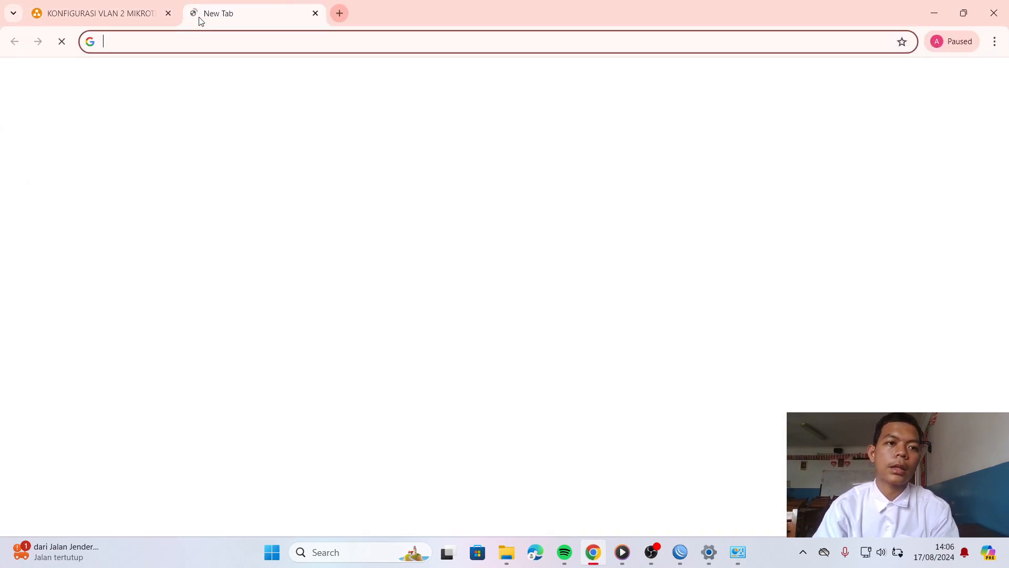
type("yt")
key("Return")
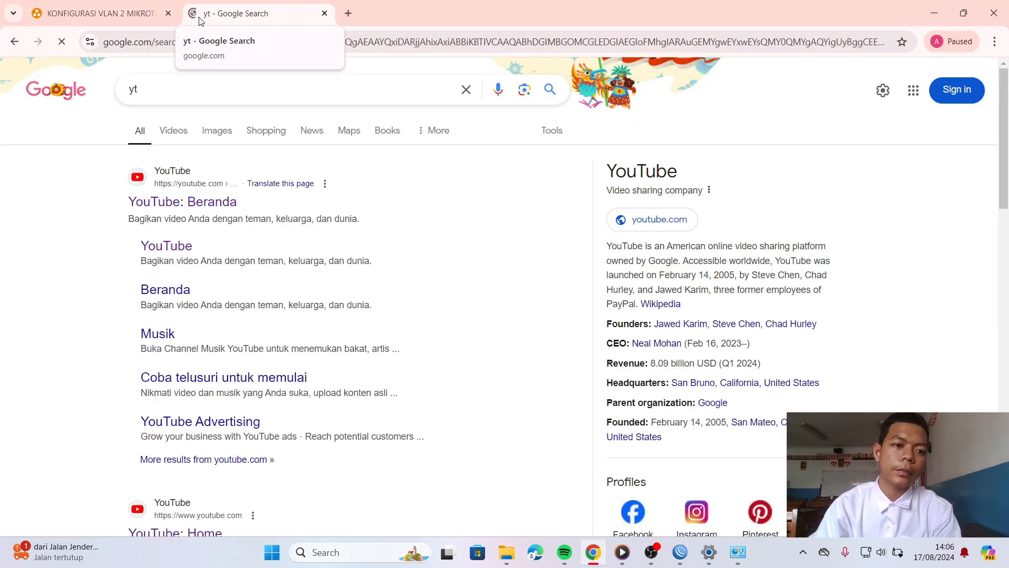
- Search for "test speed" and run Google's internet speed test over VLAN 20, then minimize the browser
left_click(136, 43)
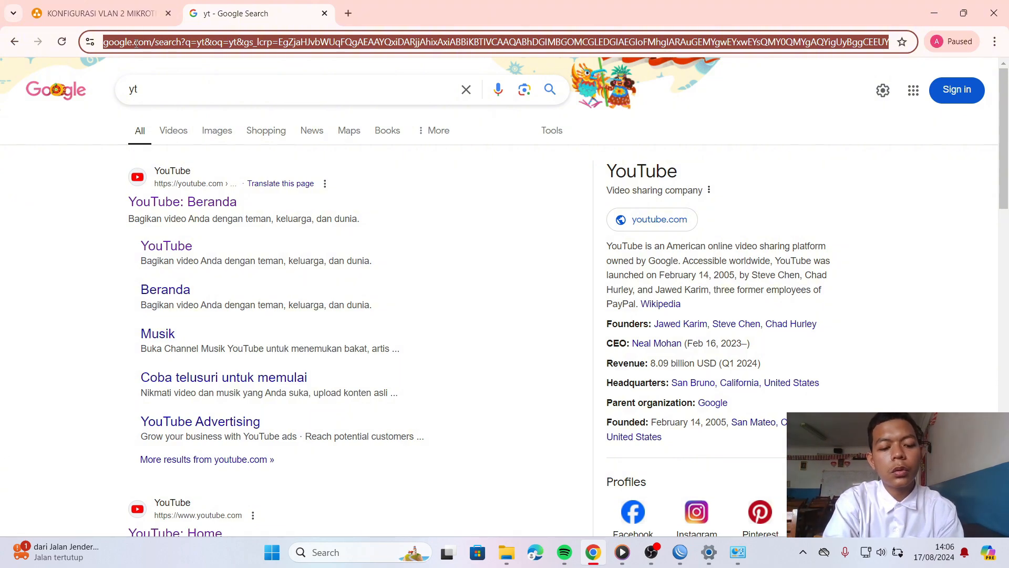
type("te")
key("Return")
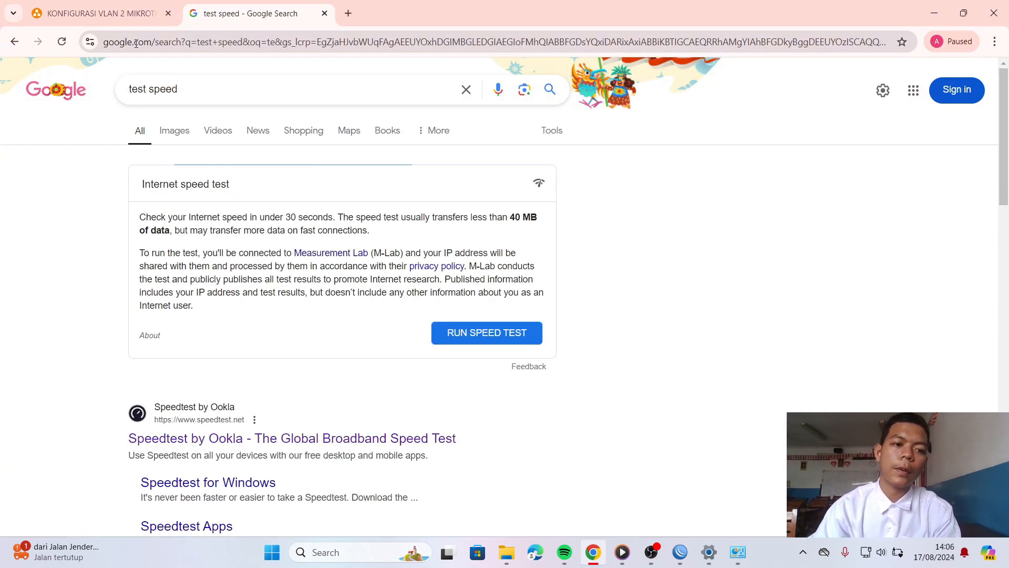
left_click(451, 334)
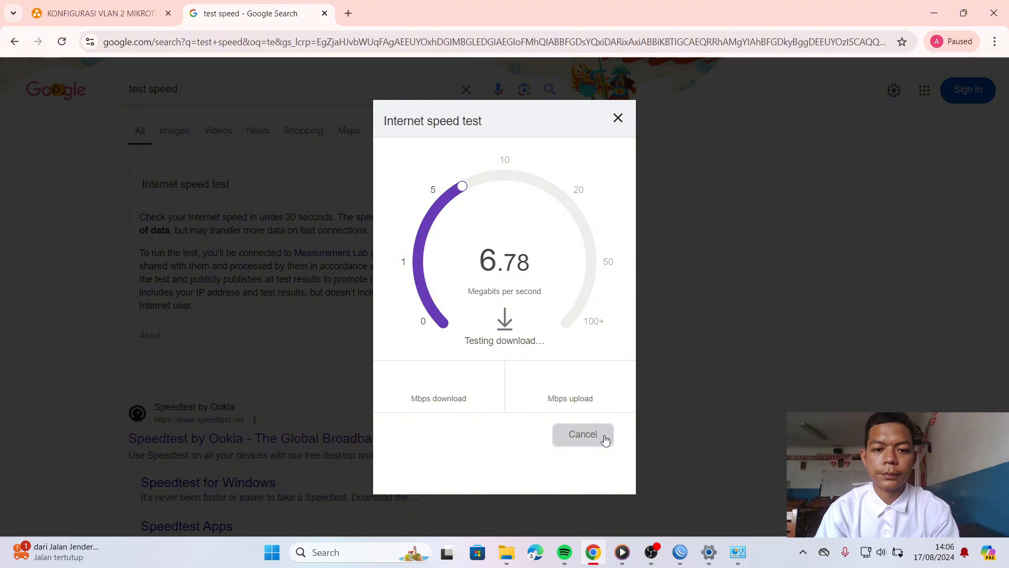
left_click(932, 12)
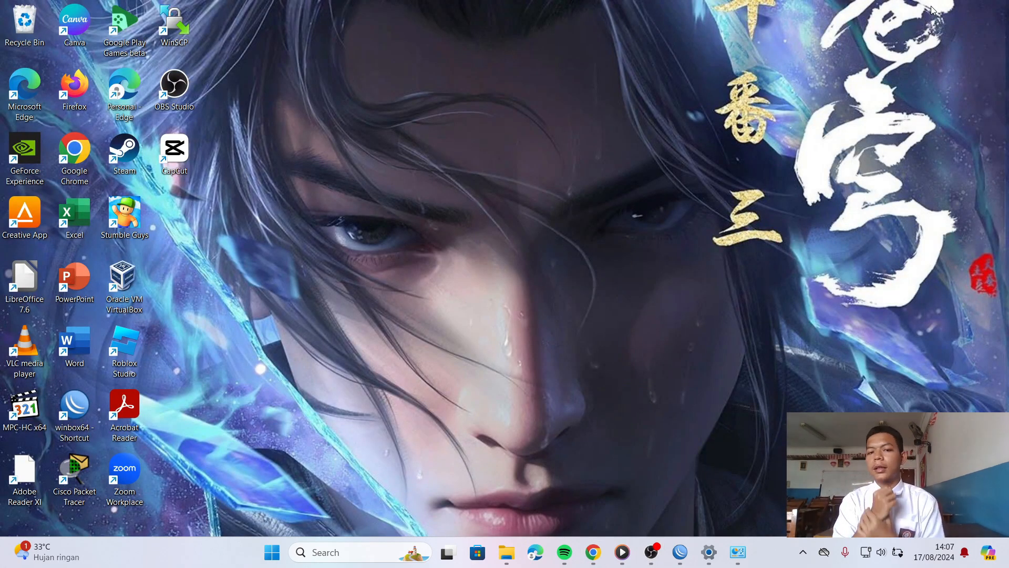